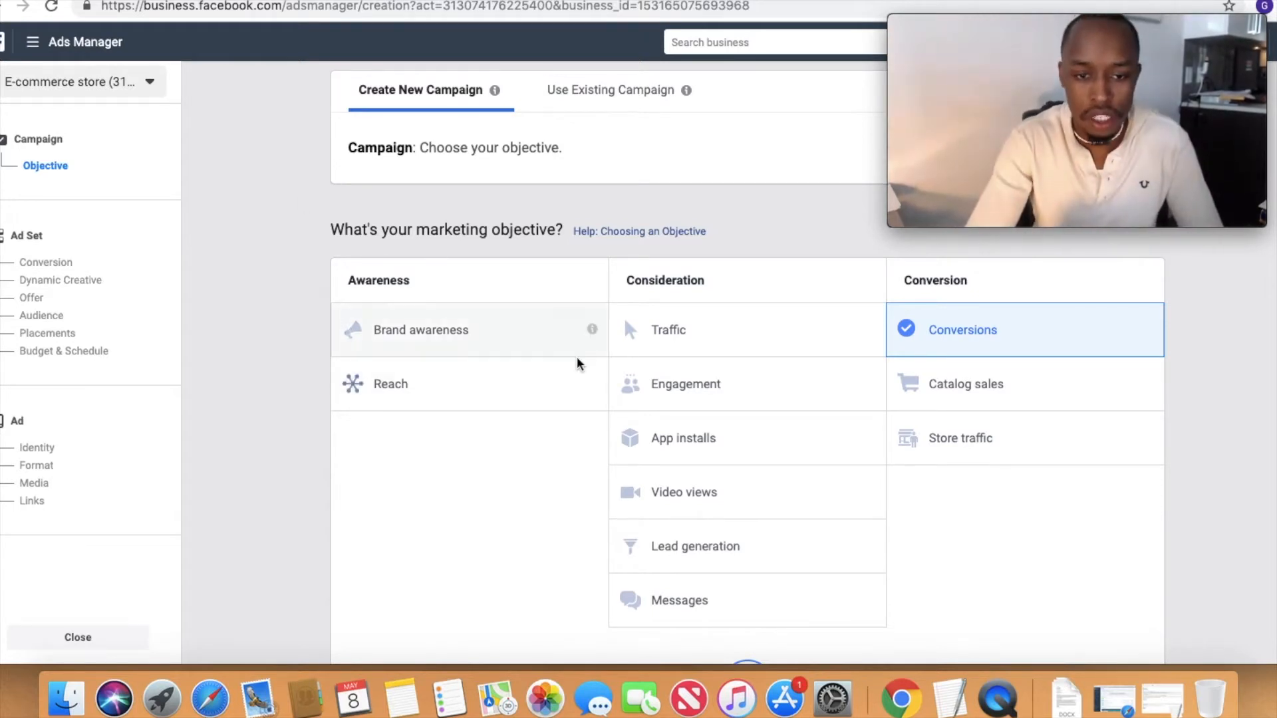
Step: Read the explanations of the marketing objectives, including Brand awareness, Traffic, Engagement, Video views, Lead generation, Conversions and Catalog sales
mouse_move(590, 335)
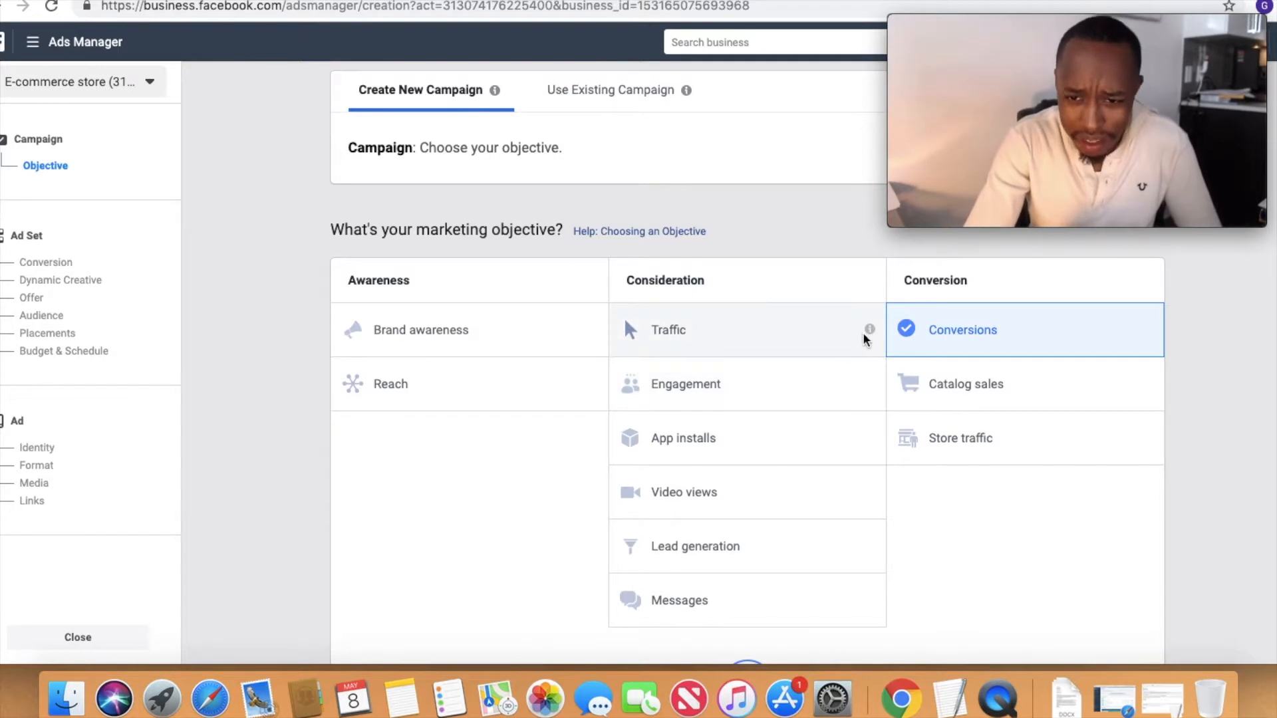
mouse_move(868, 331)
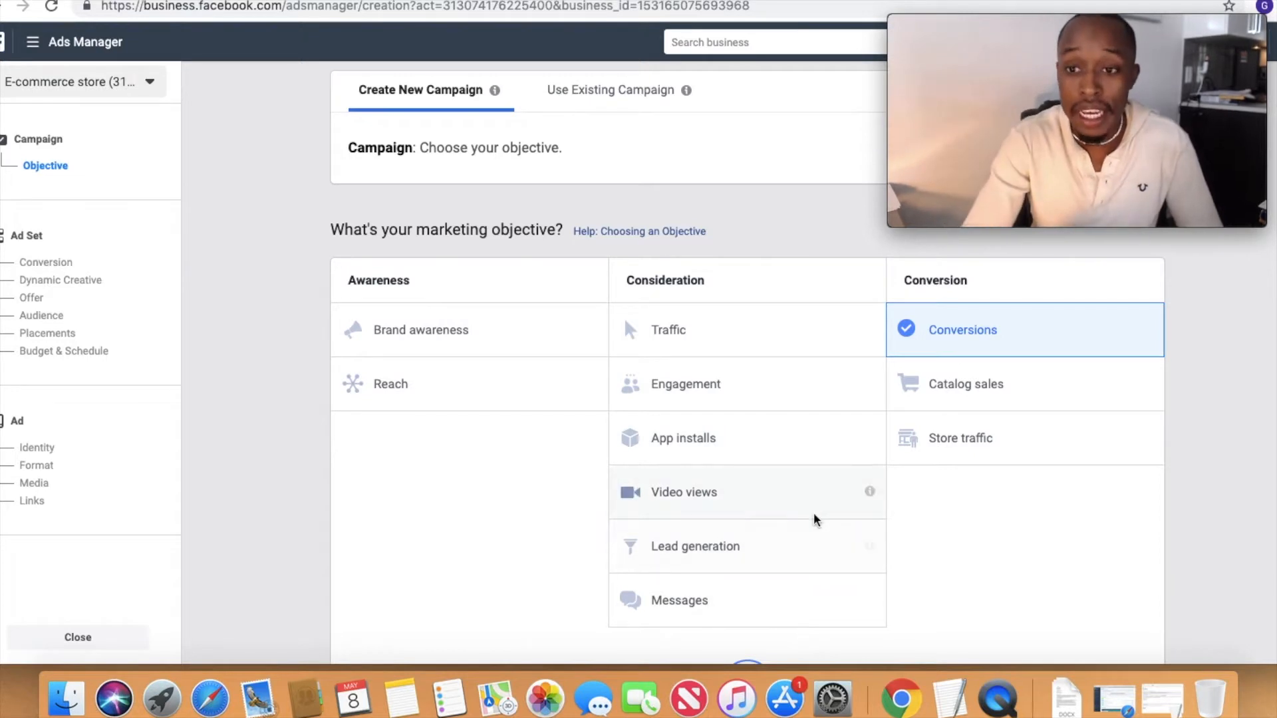
mouse_move(869, 399)
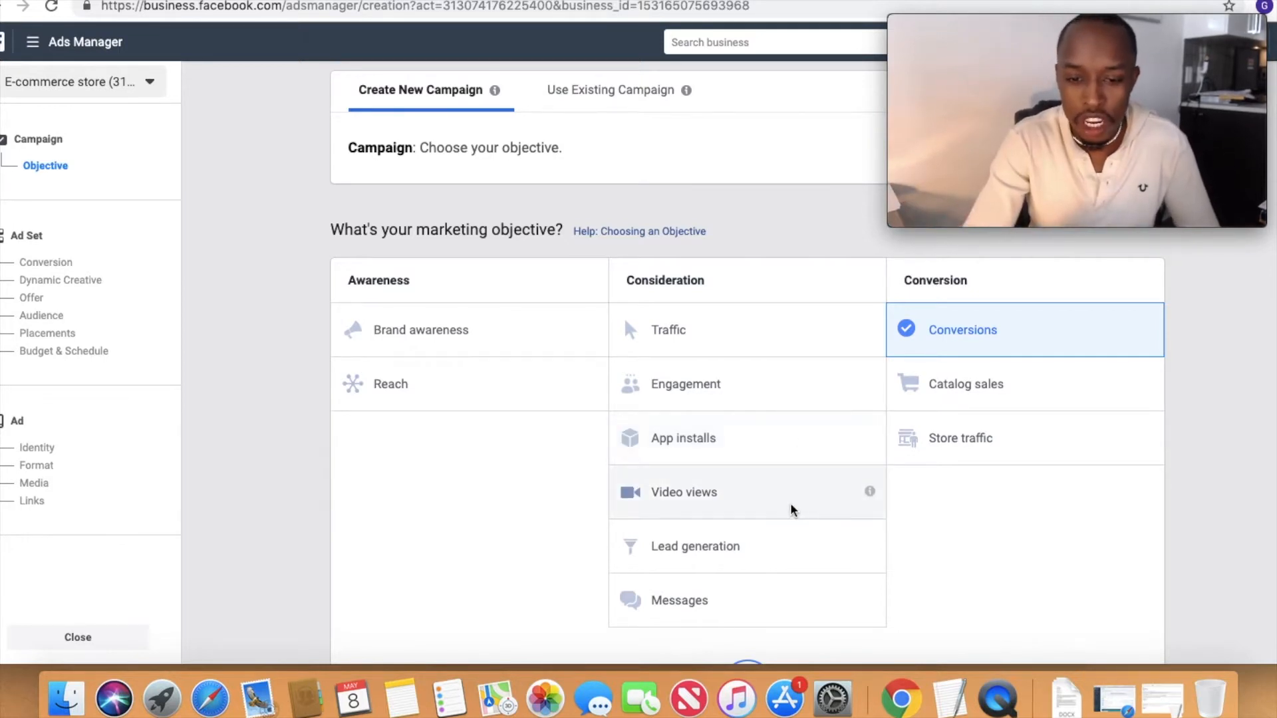
mouse_move(870, 494)
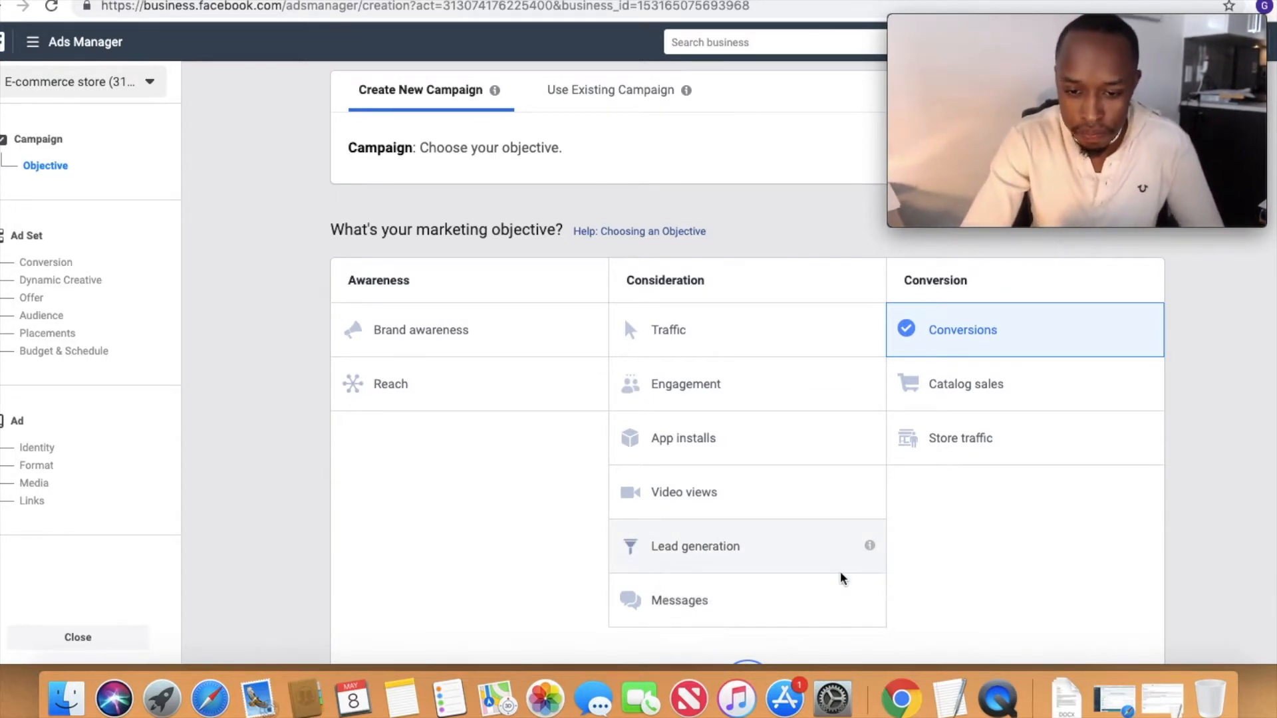
mouse_move(868, 547)
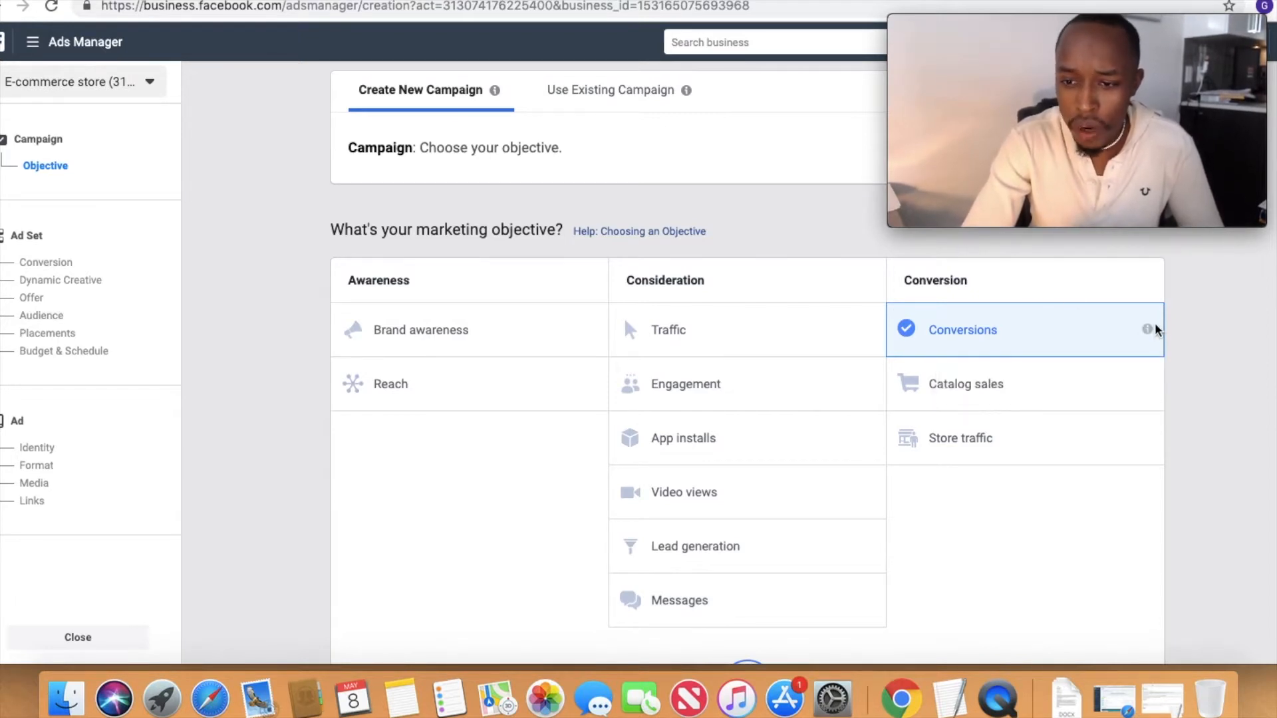
mouse_move(1148, 329)
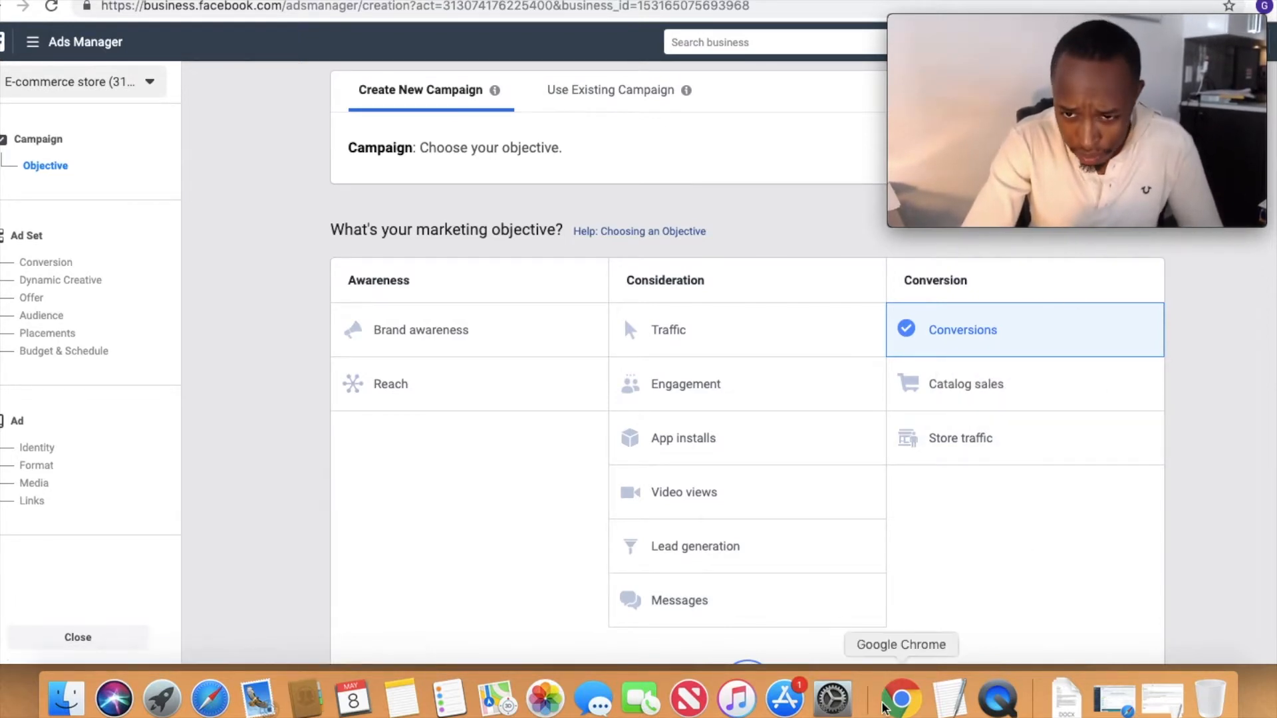
mouse_move(1147, 385)
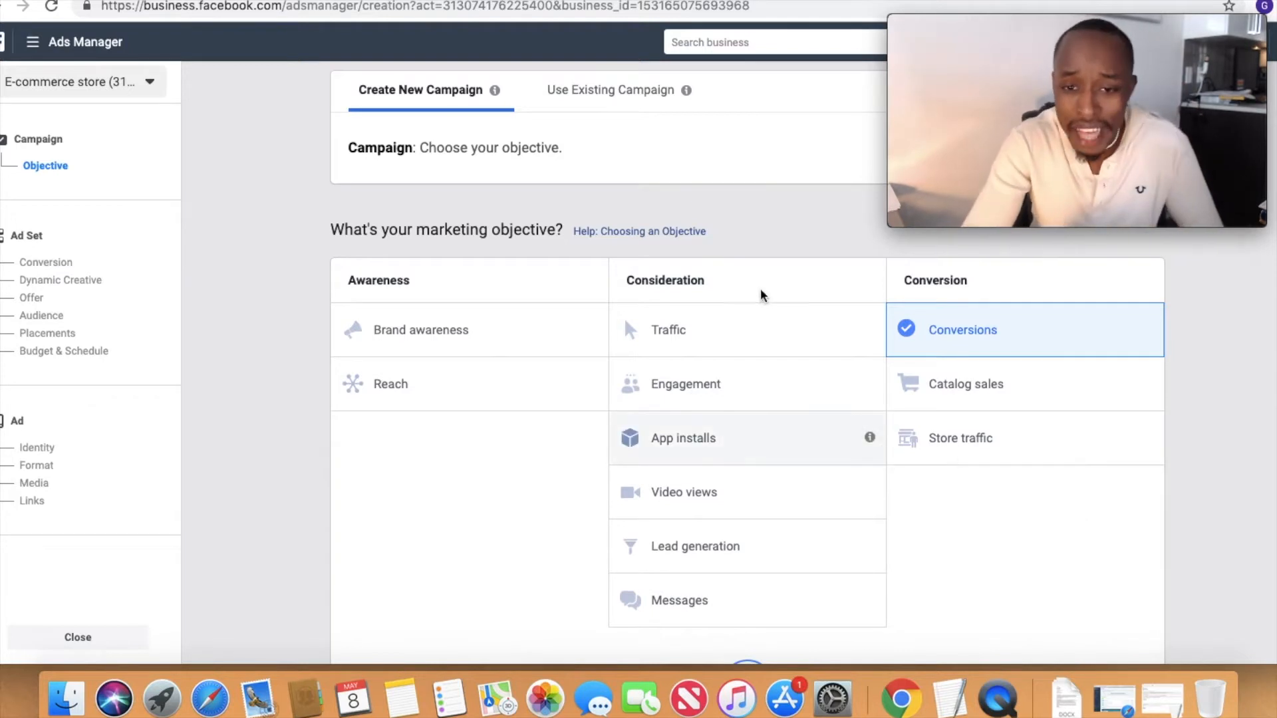
Step: Choose Traffic as the campaign's marketing objective and turn on campaign budget optimization
left_click(757, 329)
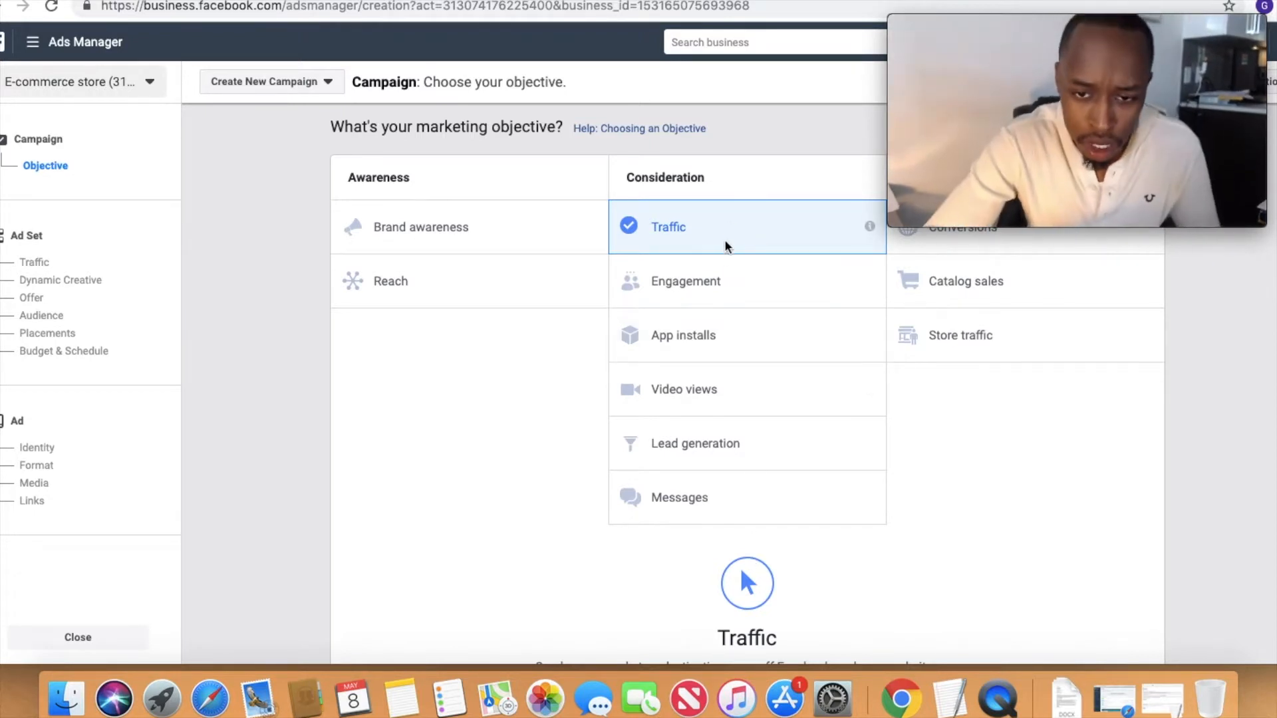
scroll(798, 496, "down", 5)
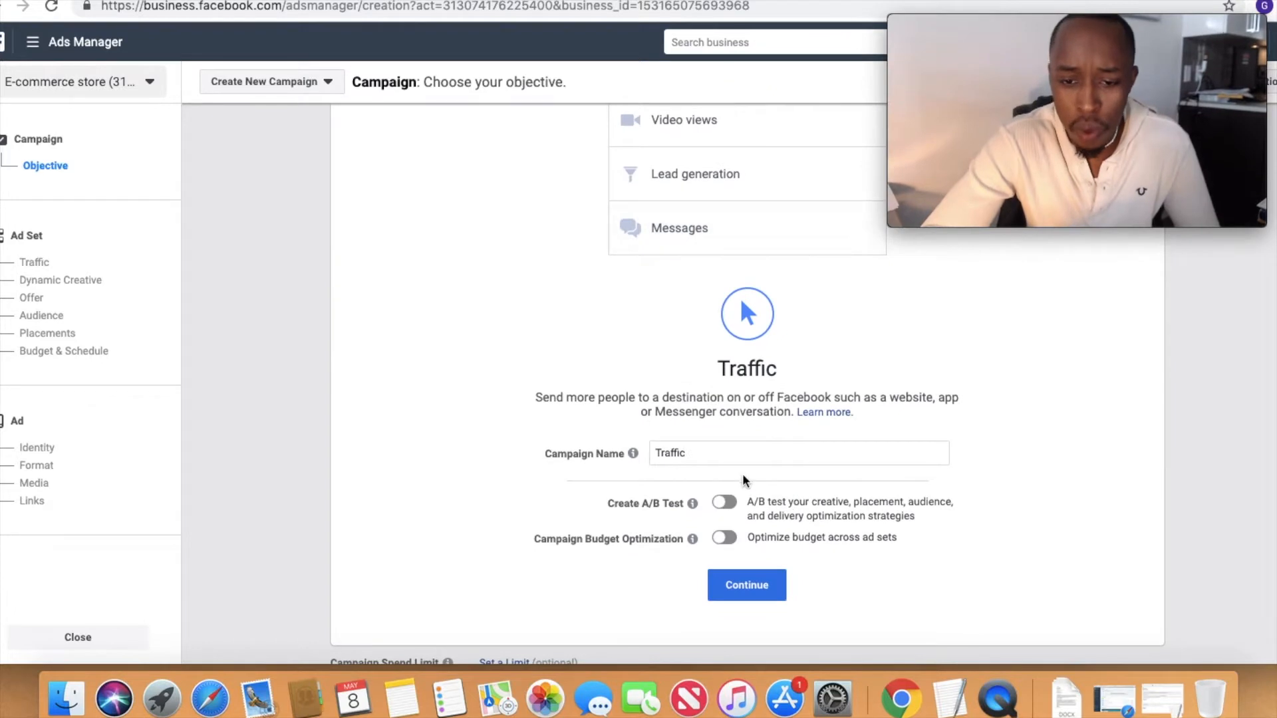
left_click(723, 562)
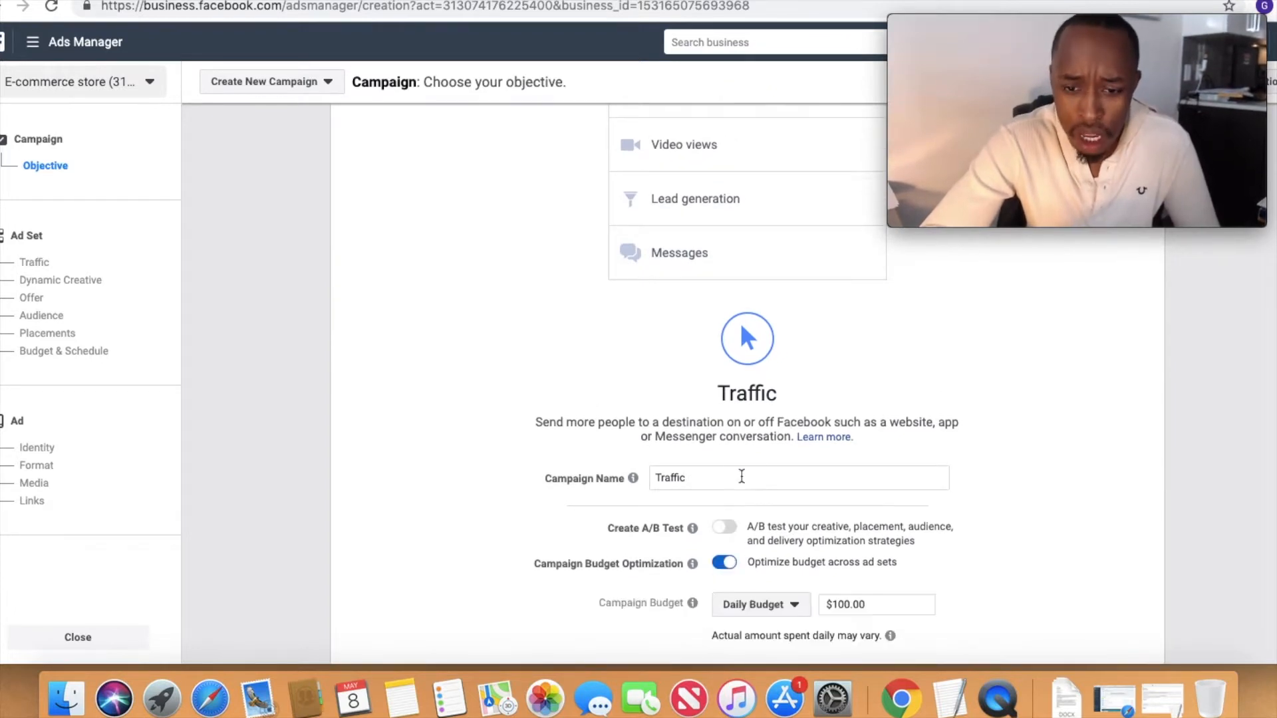
scroll(741, 476, "up", 3)
scroll(744, 477, "up", 5)
scroll(810, 489, "down", 5)
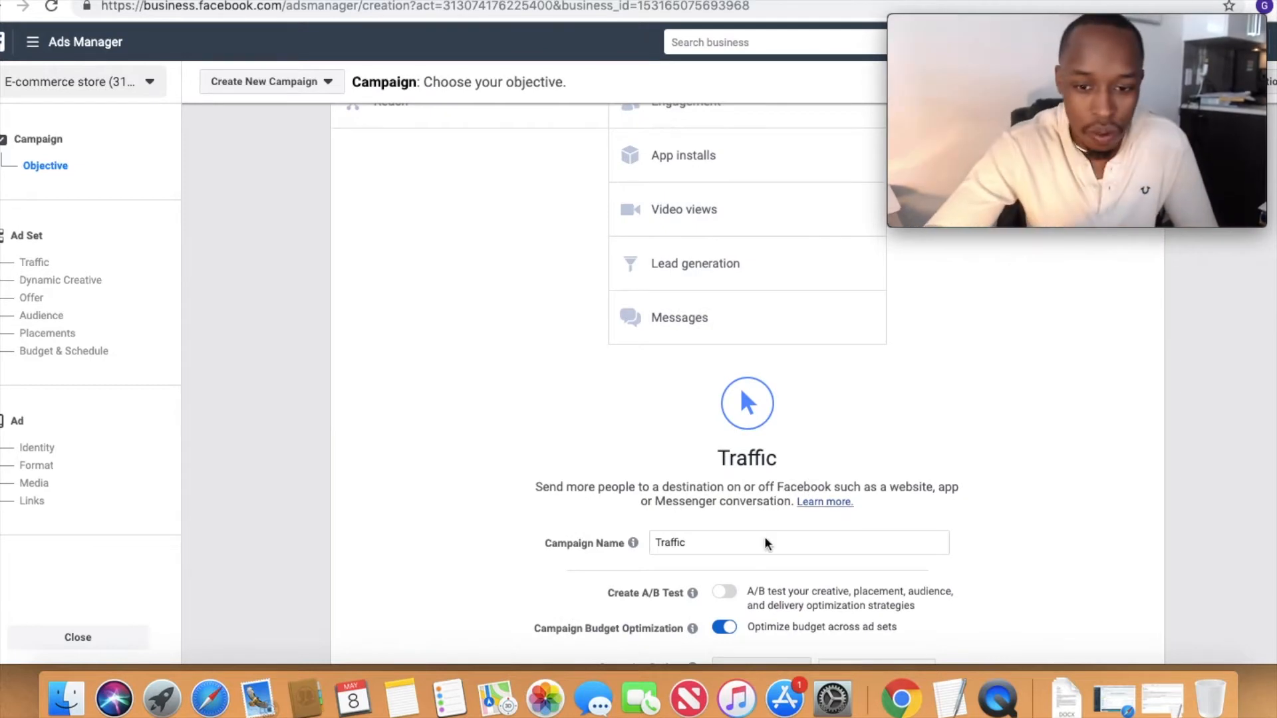
Step: Turn off campaign budget optimization, name the campaign "TF- KITFCHEN KNIFE-21-65- LANDING PAGE" and copy that name
left_click(730, 545)
double_click(729, 546)
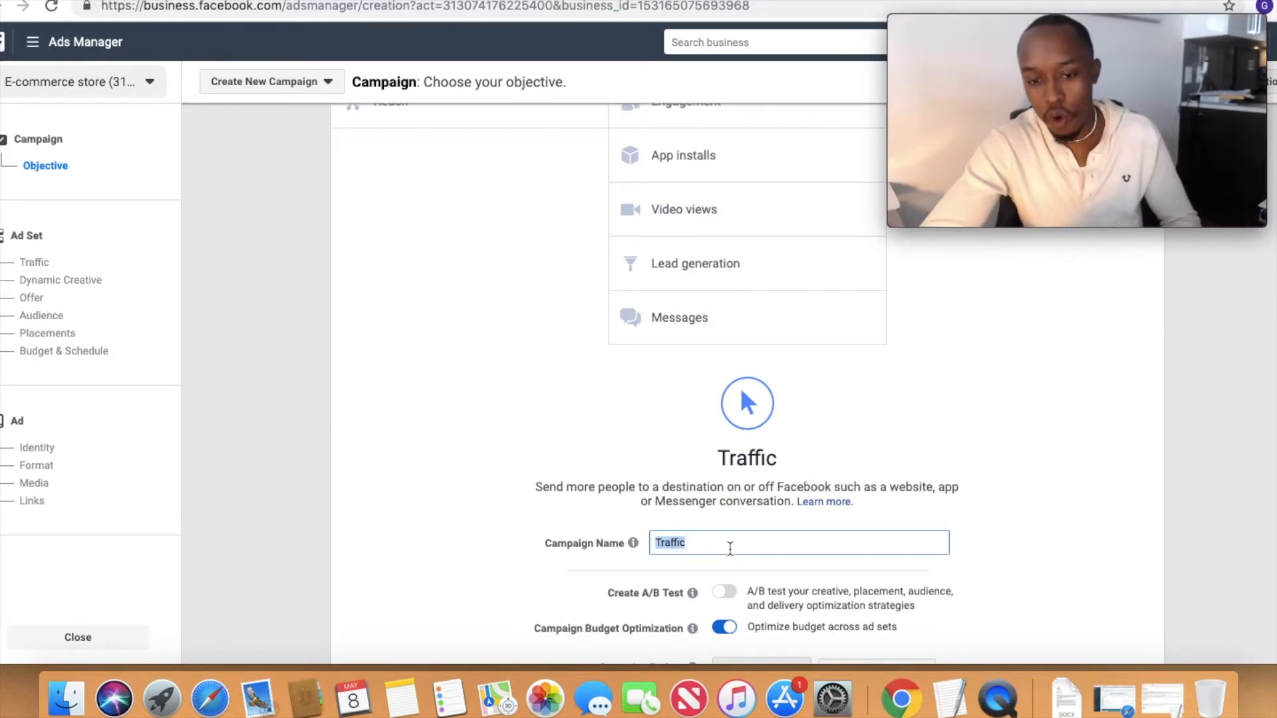
left_click(724, 628)
double_click(688, 544)
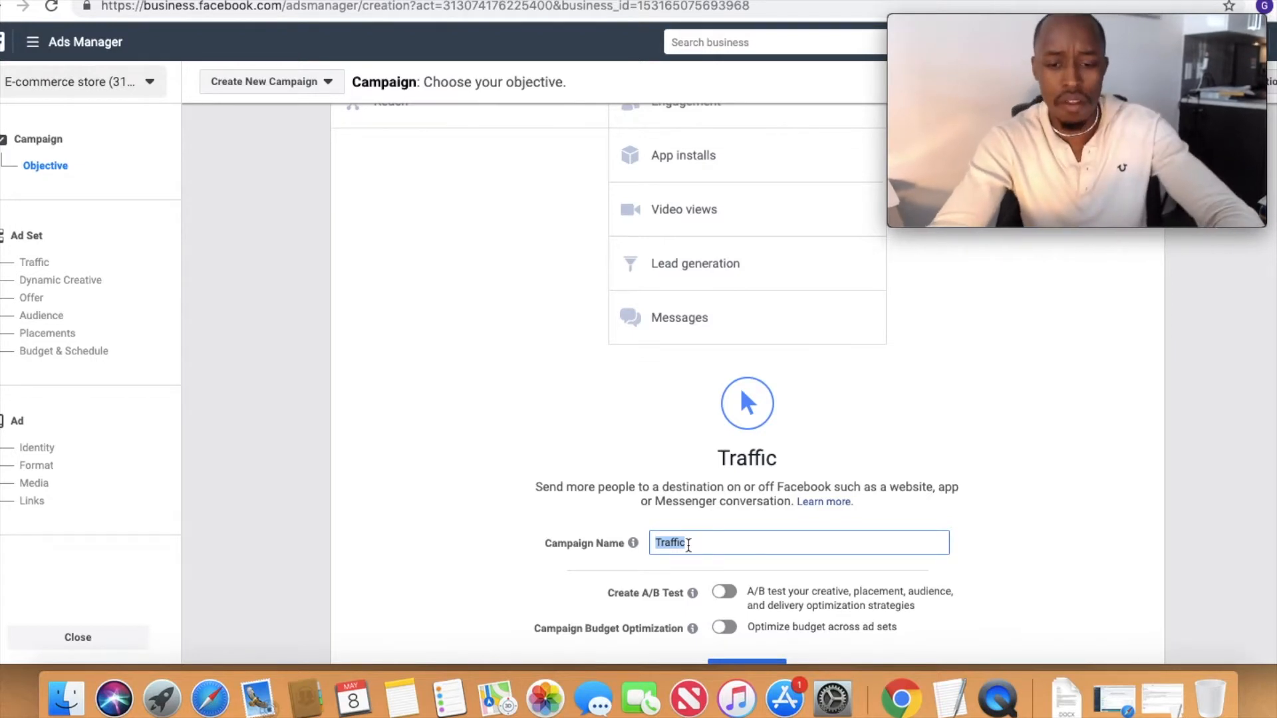
type("TF")
key("BackSpace")
type("-")
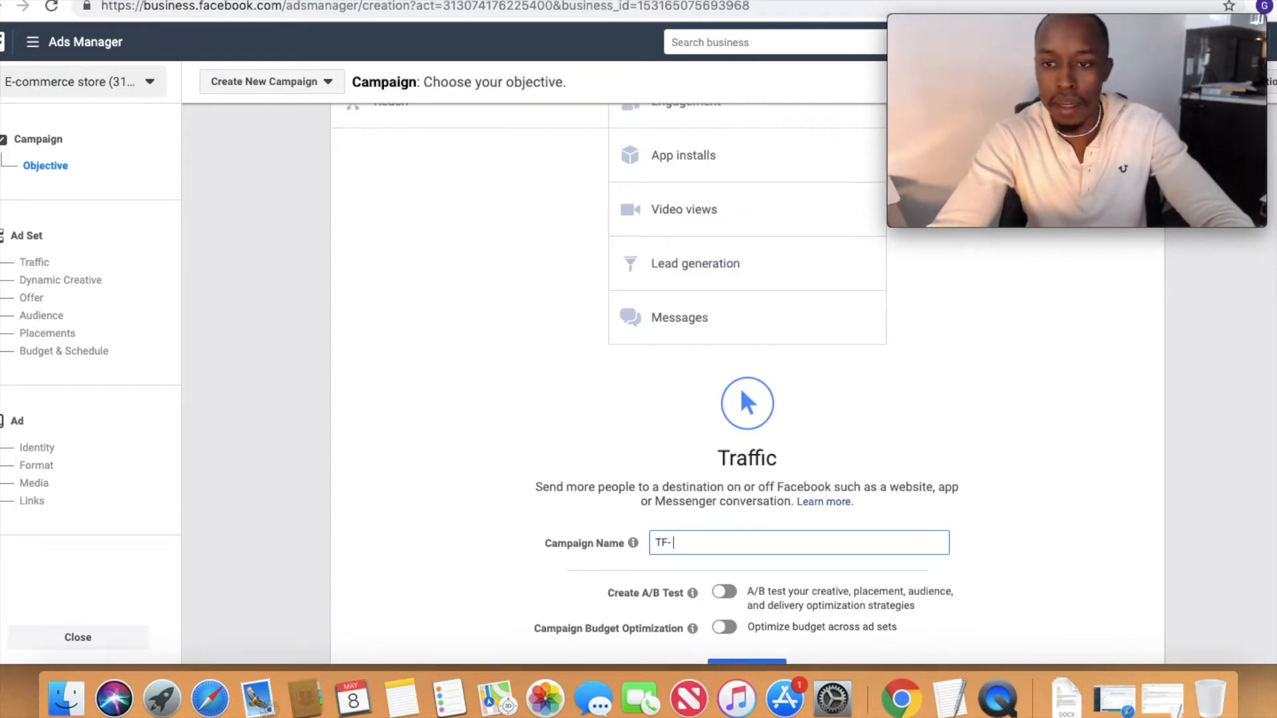
type("KITFCHEN NIFE")
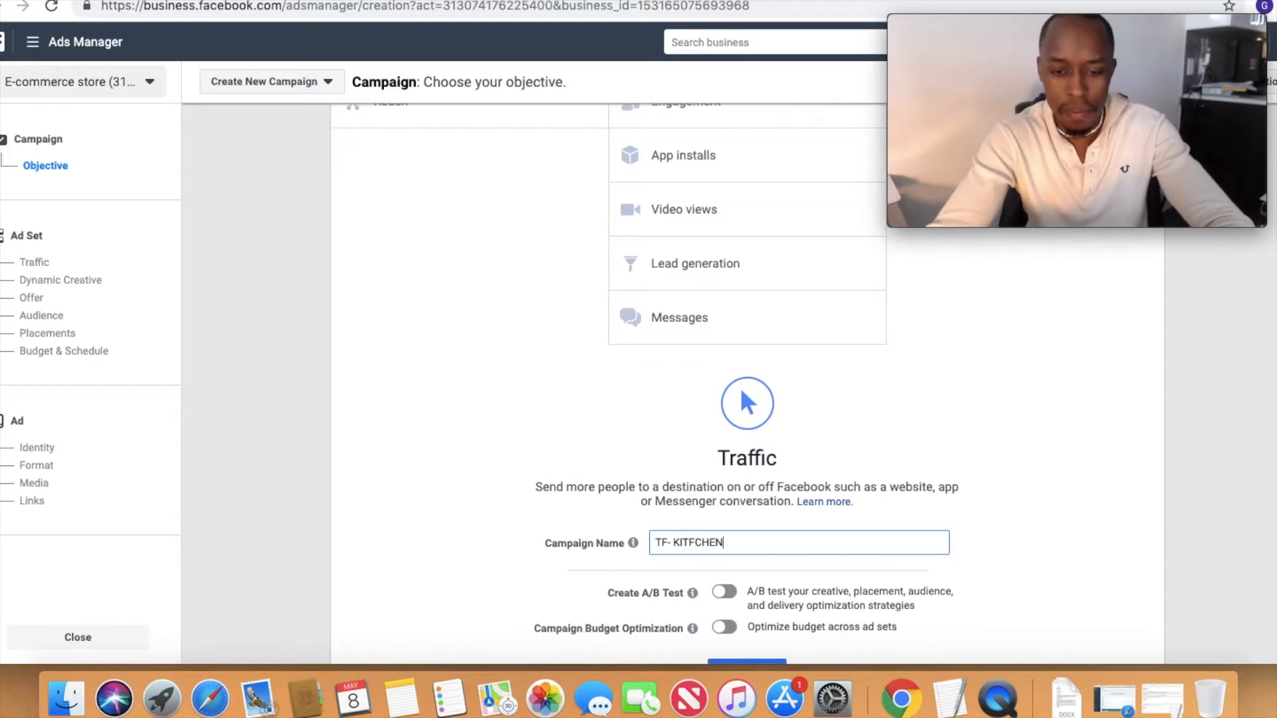
key("BackSpace")
key("BackSpace")
key("BackSpace")
key("BackSpace")
type("KNIF")
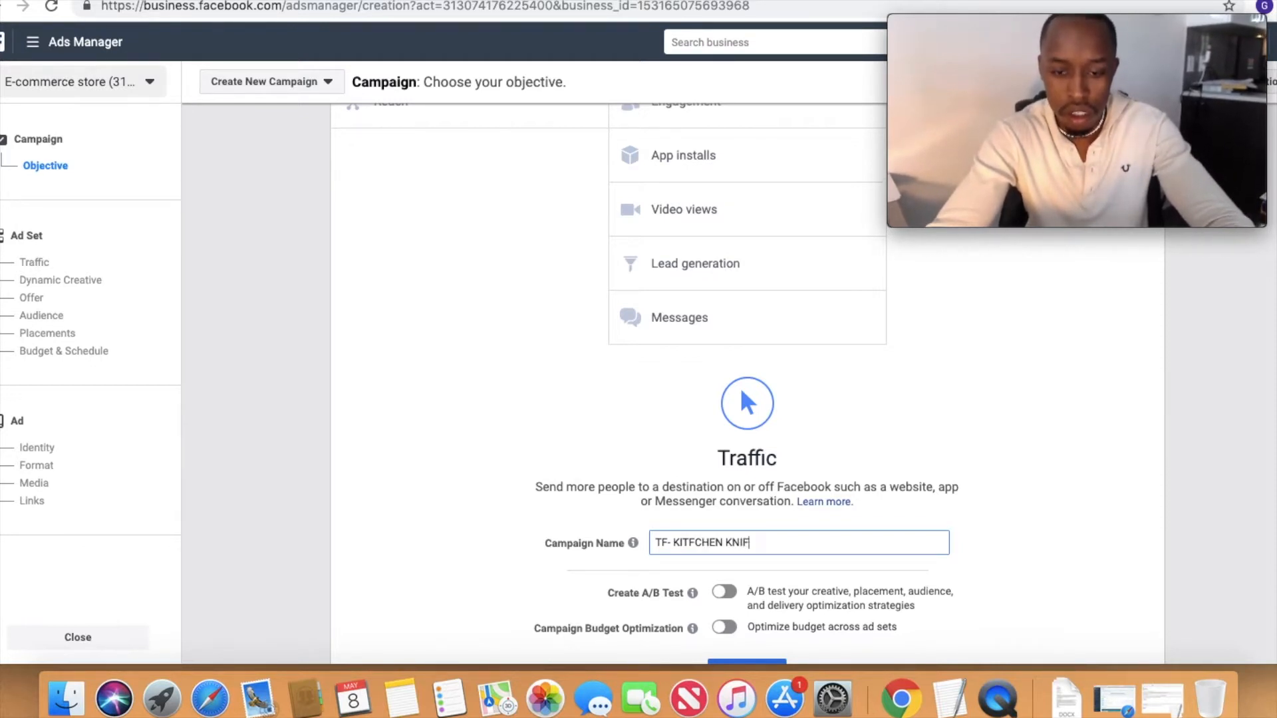
type("E-21-65-")
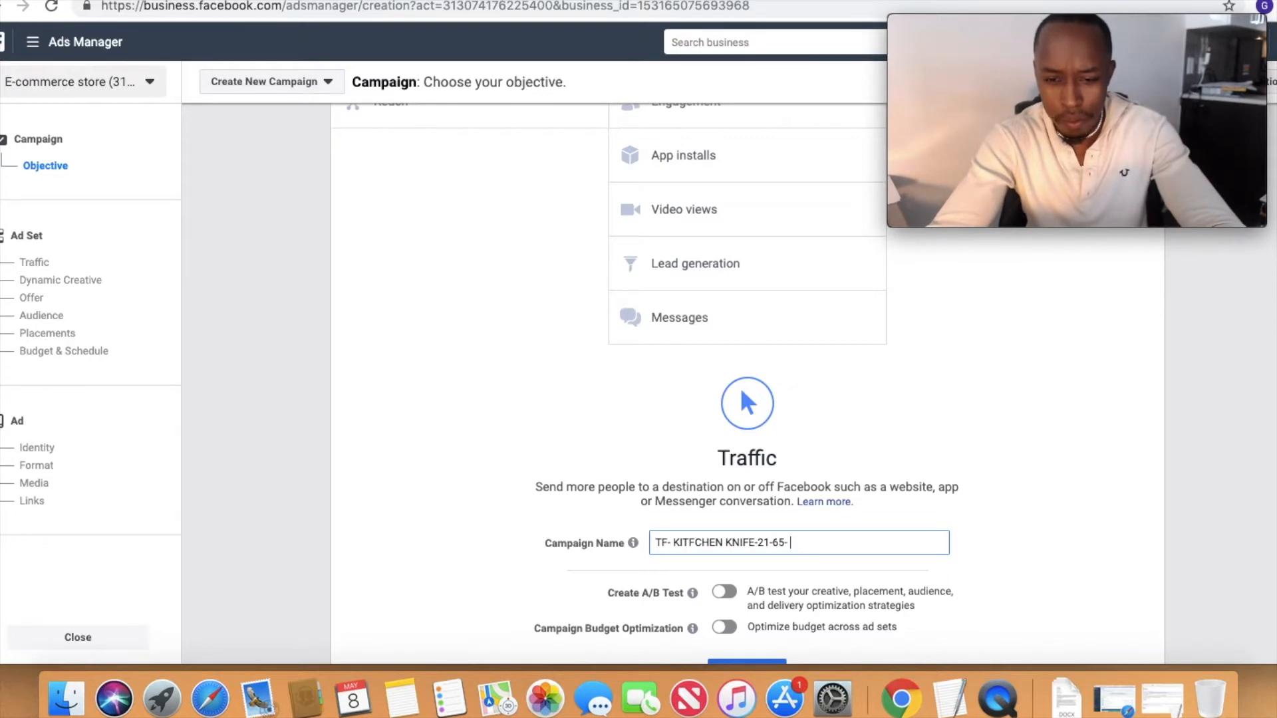
type(" LANDING PAGE")
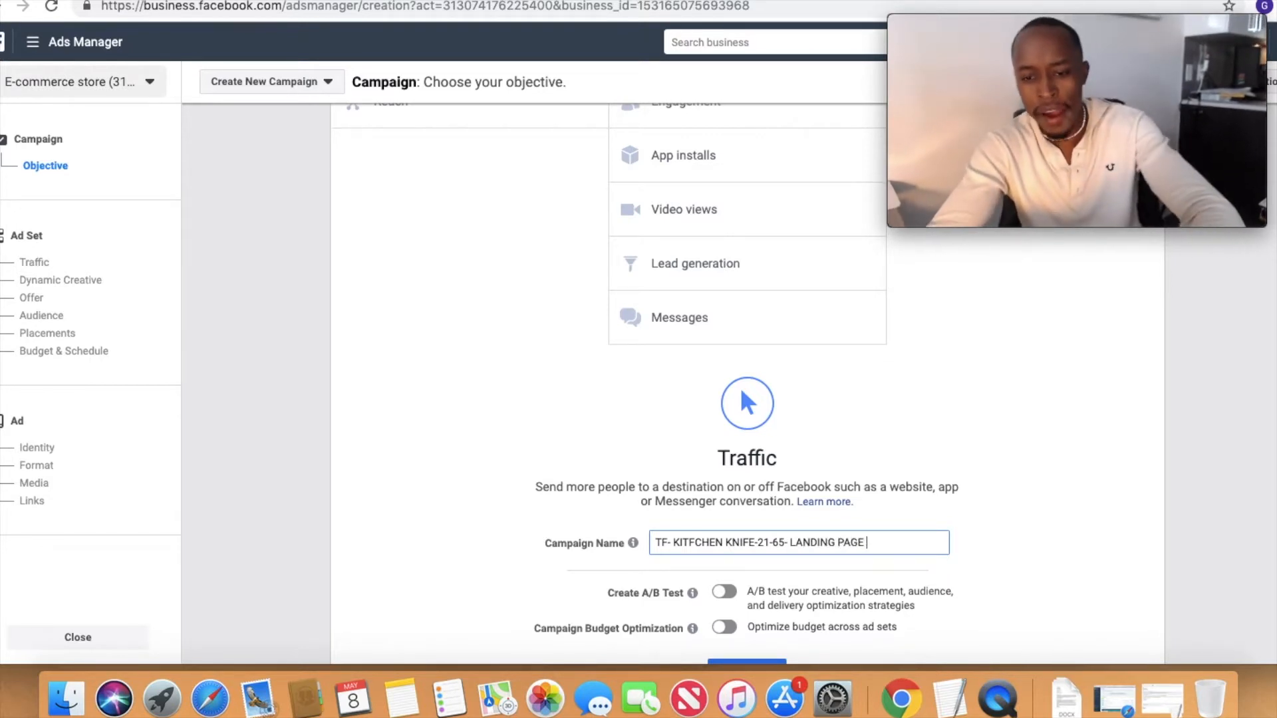
triple_click(773, 545)
key("super+c")
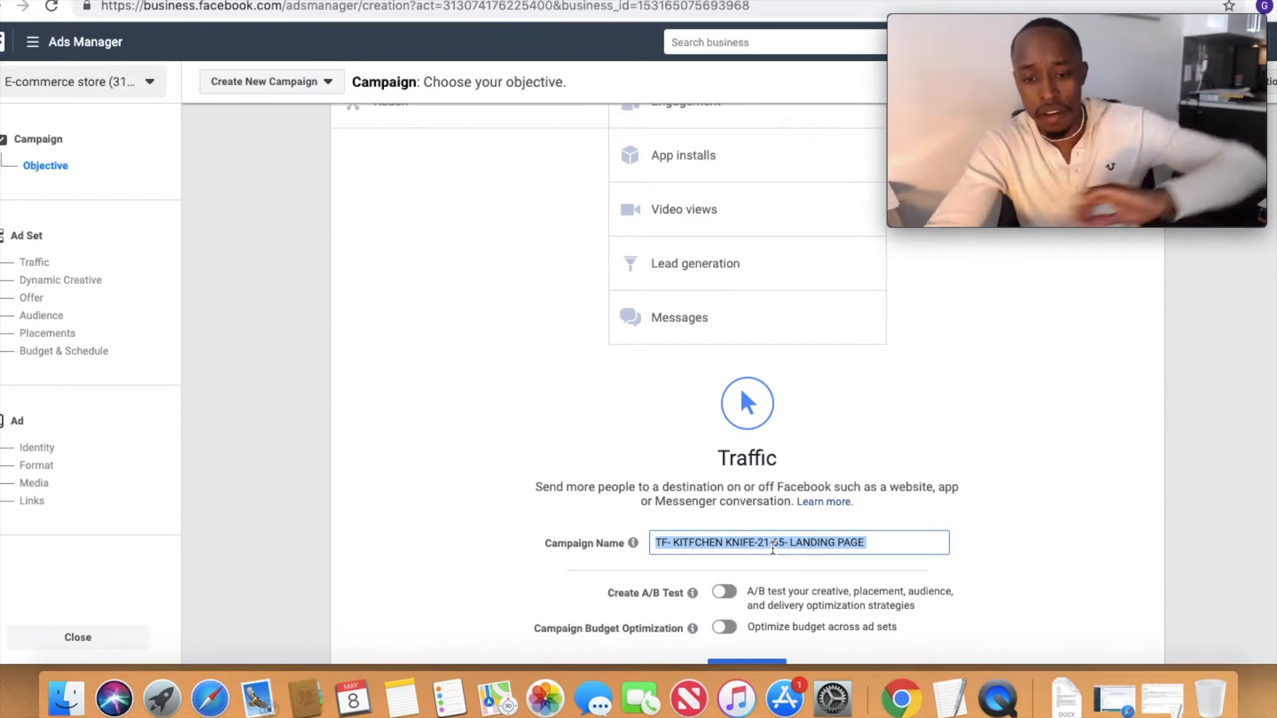
Step: Turn on campaign budget optimization and set the daily campaign budget to 200
scroll(694, 603, "down", 3)
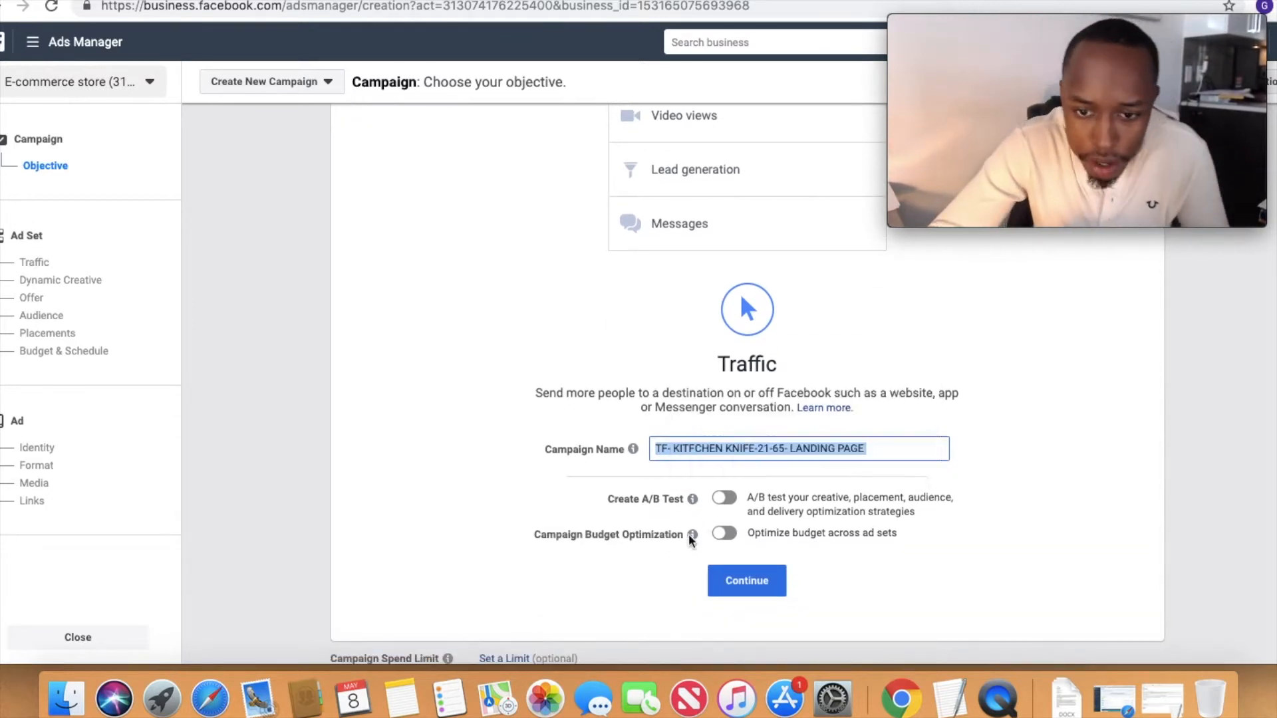
mouse_move(689, 540)
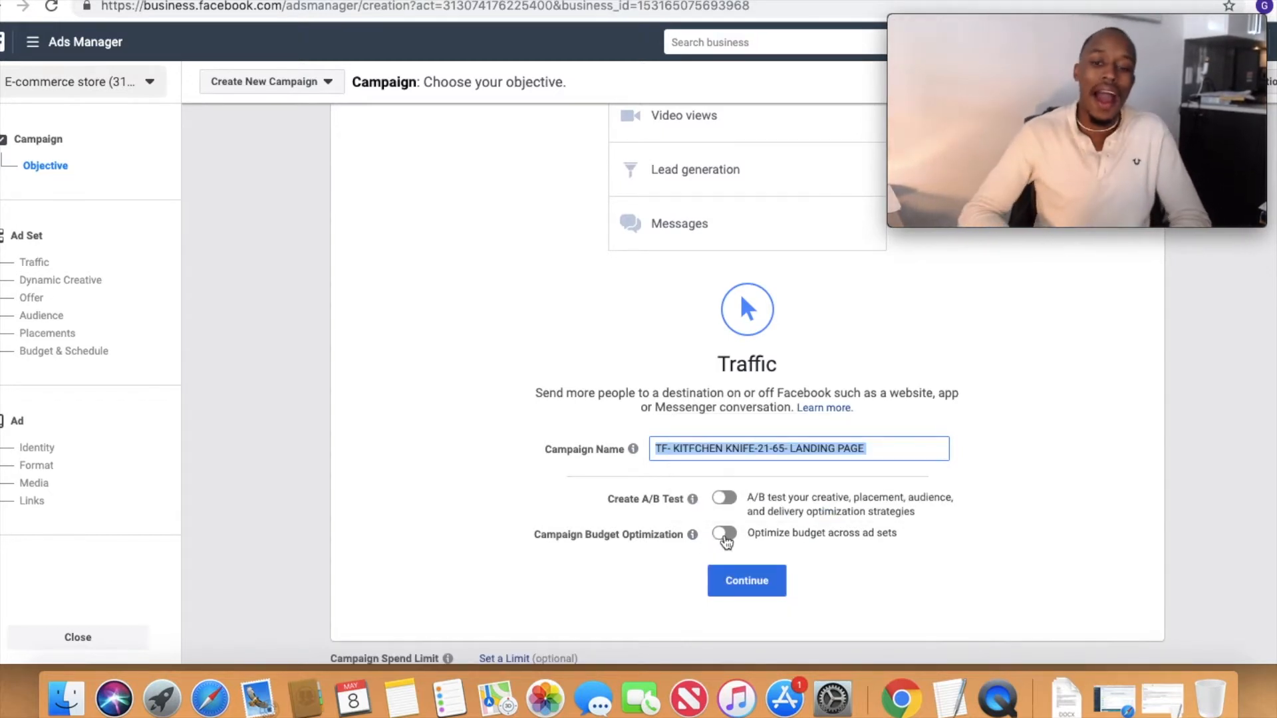
left_click(724, 534)
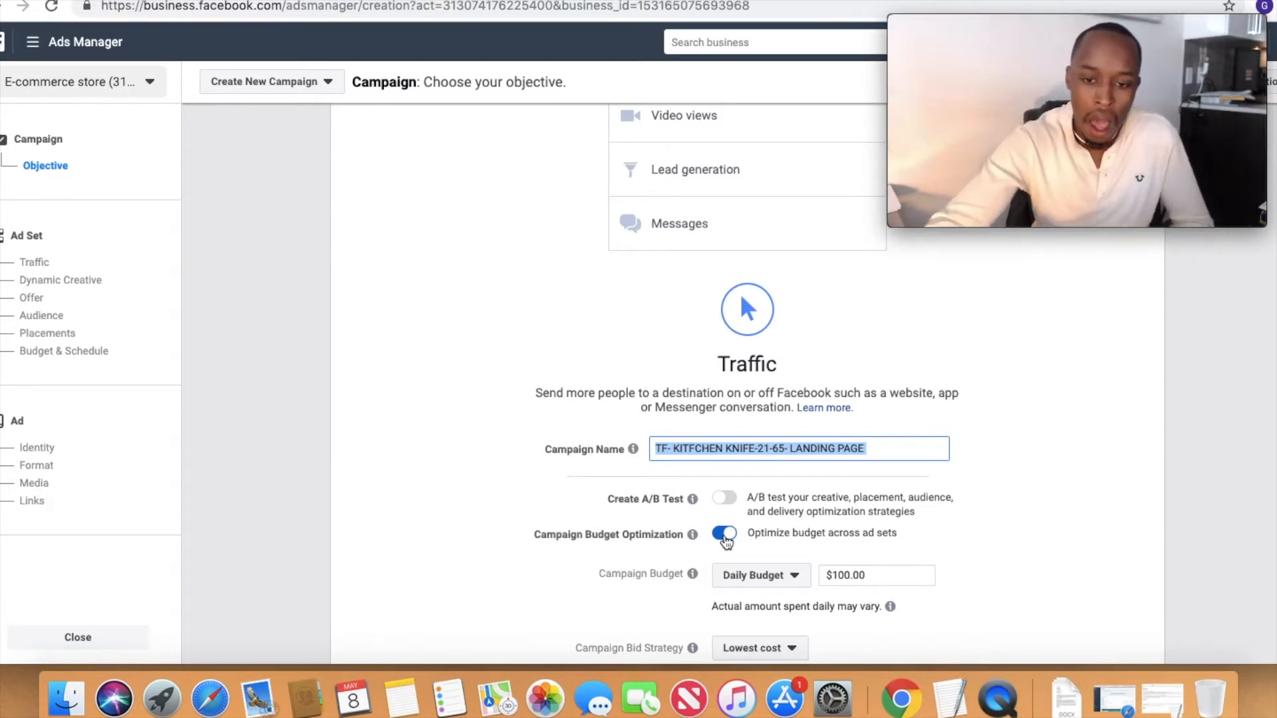
scroll(825, 585, "down", 2)
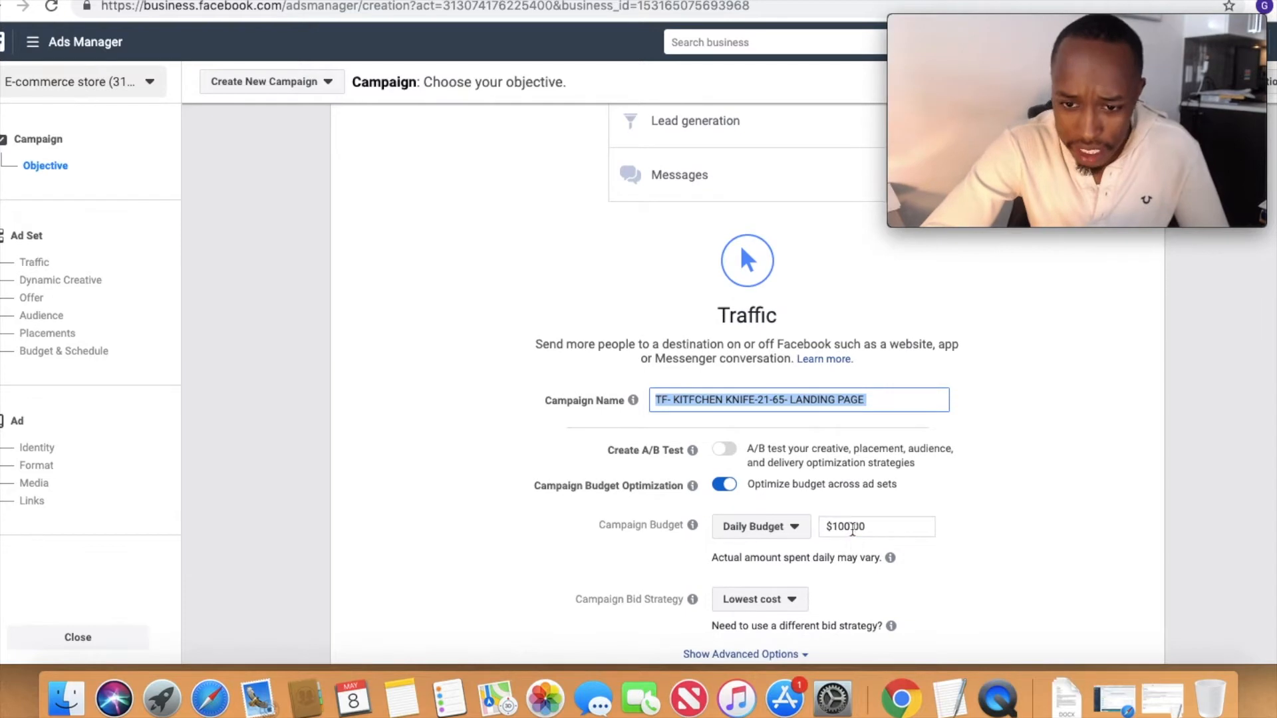
left_click(855, 526)
type("200")
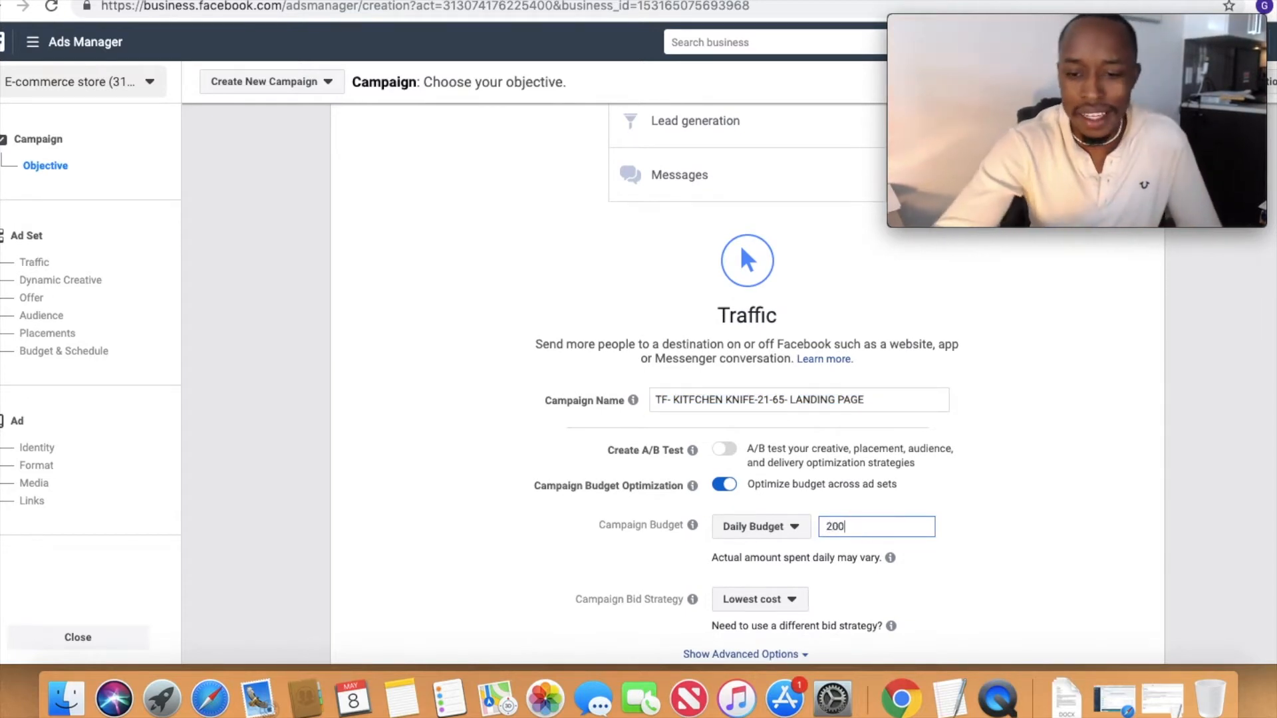
mouse_move(891, 626)
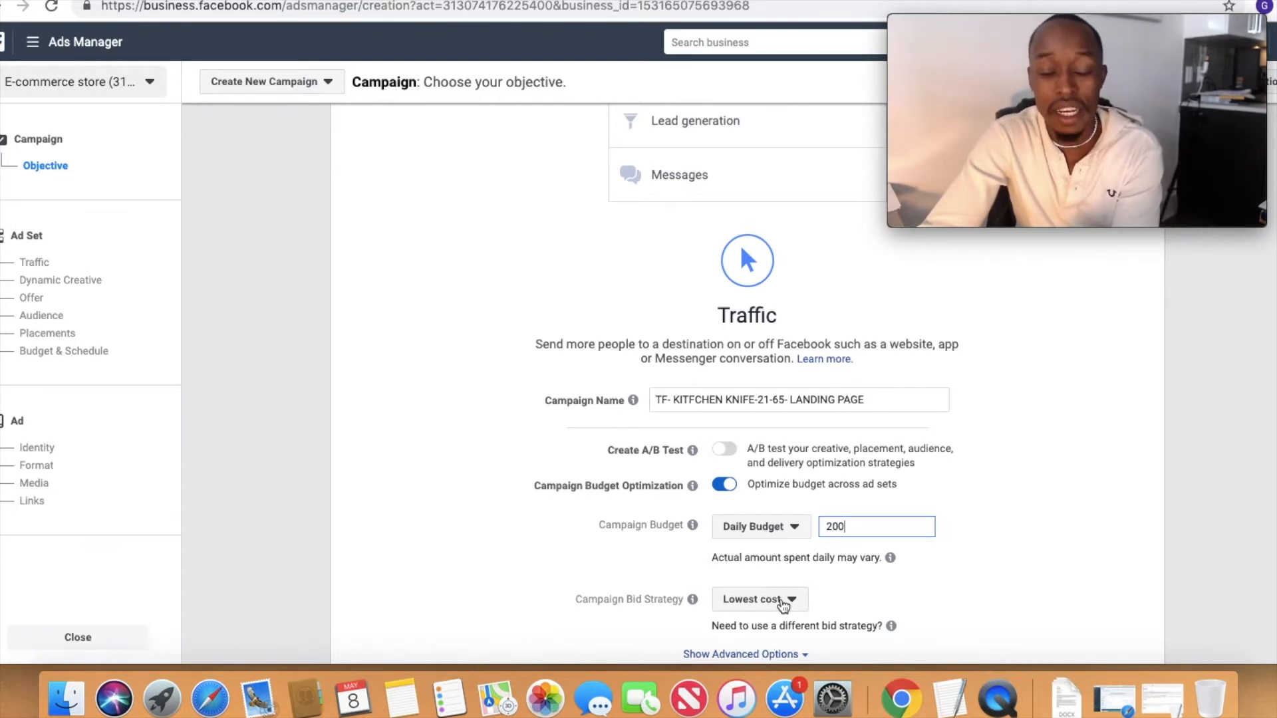
double_click(860, 530)
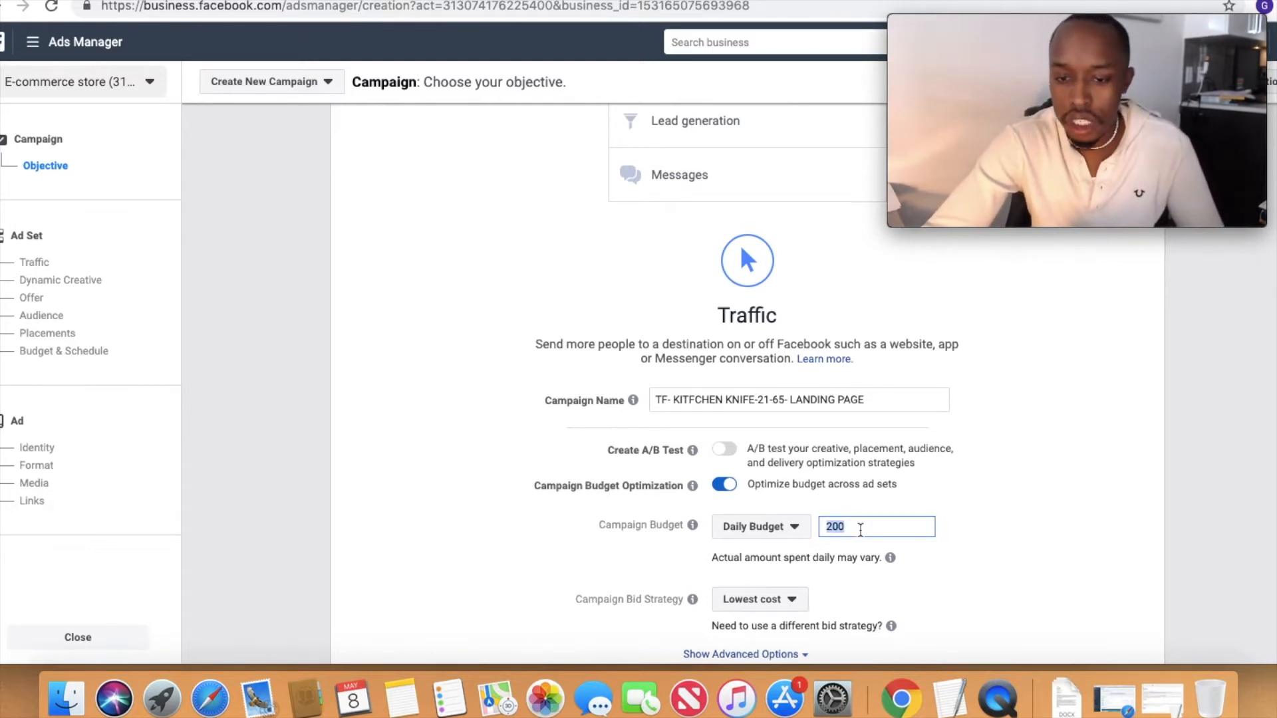
left_click(860, 530)
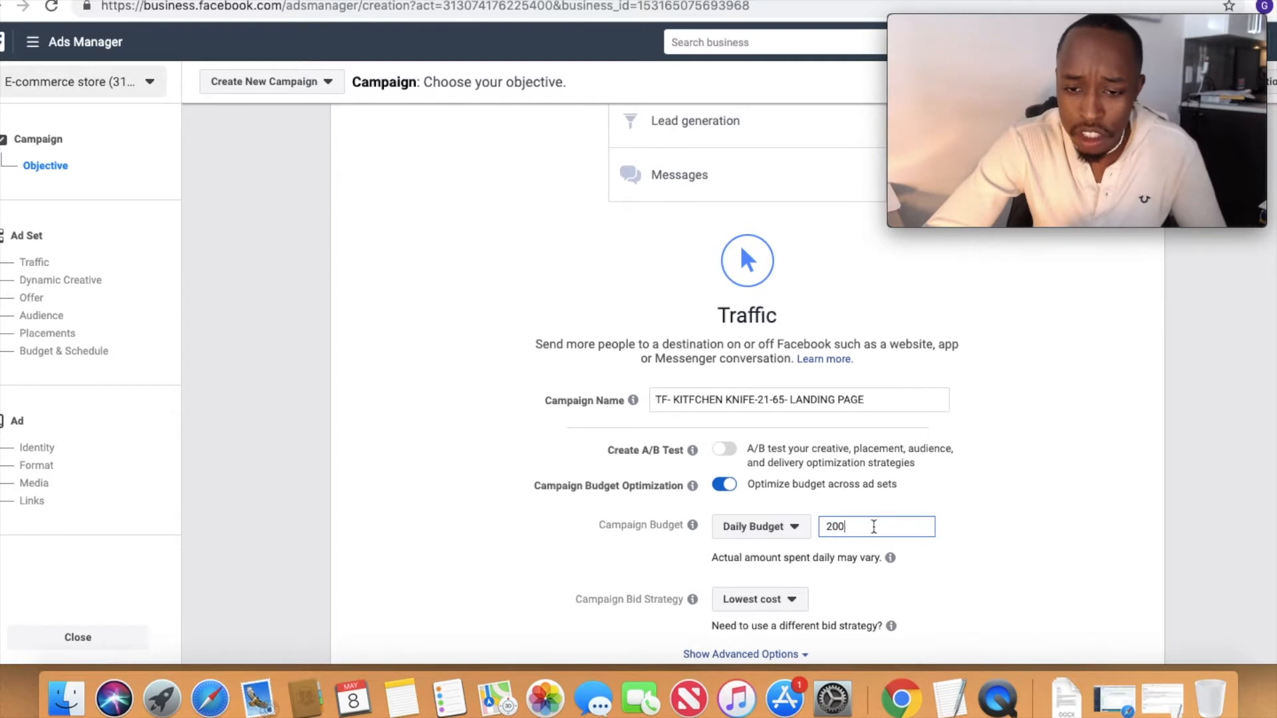
Step: Check the campaign bid strategy options, keep Lowest cost and continue to the ad set setup
scroll(873, 536, "down", 4)
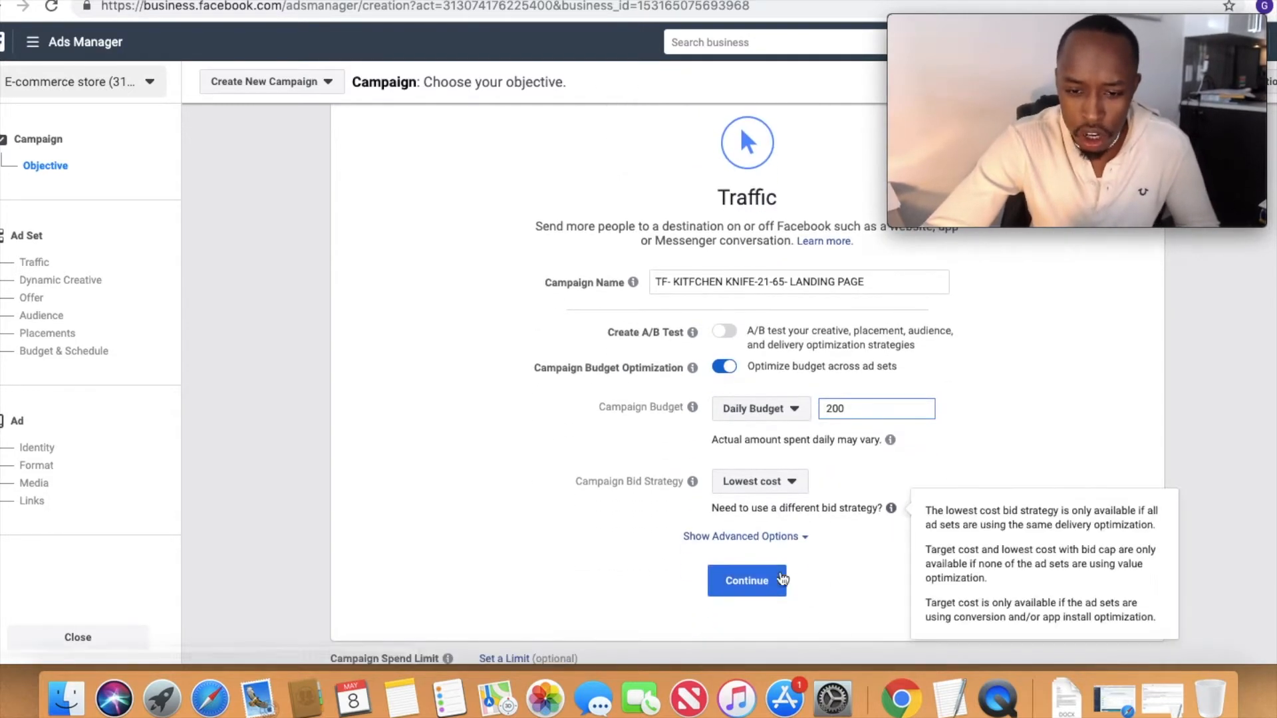
left_click(768, 484)
left_click(775, 594)
left_click(747, 581)
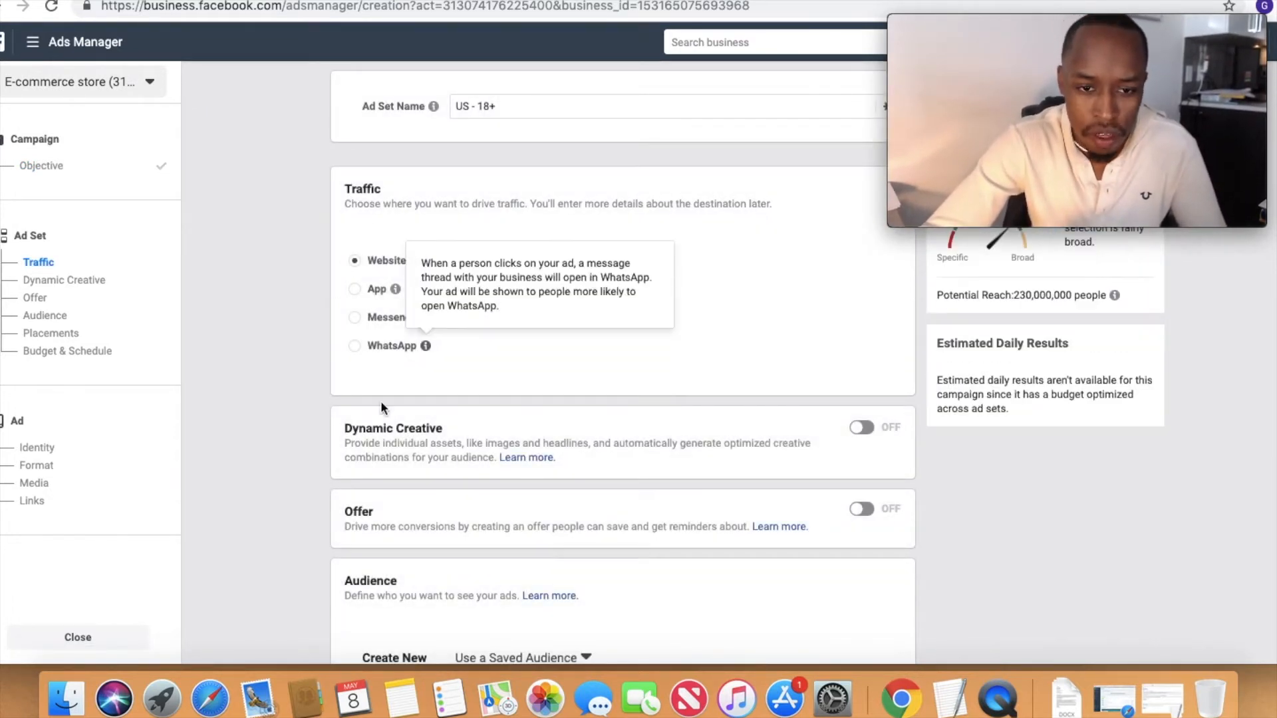
Step: Replace the ad set name with the copied campaign name extended to "TF- KITFCHEN KNIFE-21-65- LANDING PAGE - AD SET 1 -"
left_click(548, 105)
key("super+a")
key("super+v")
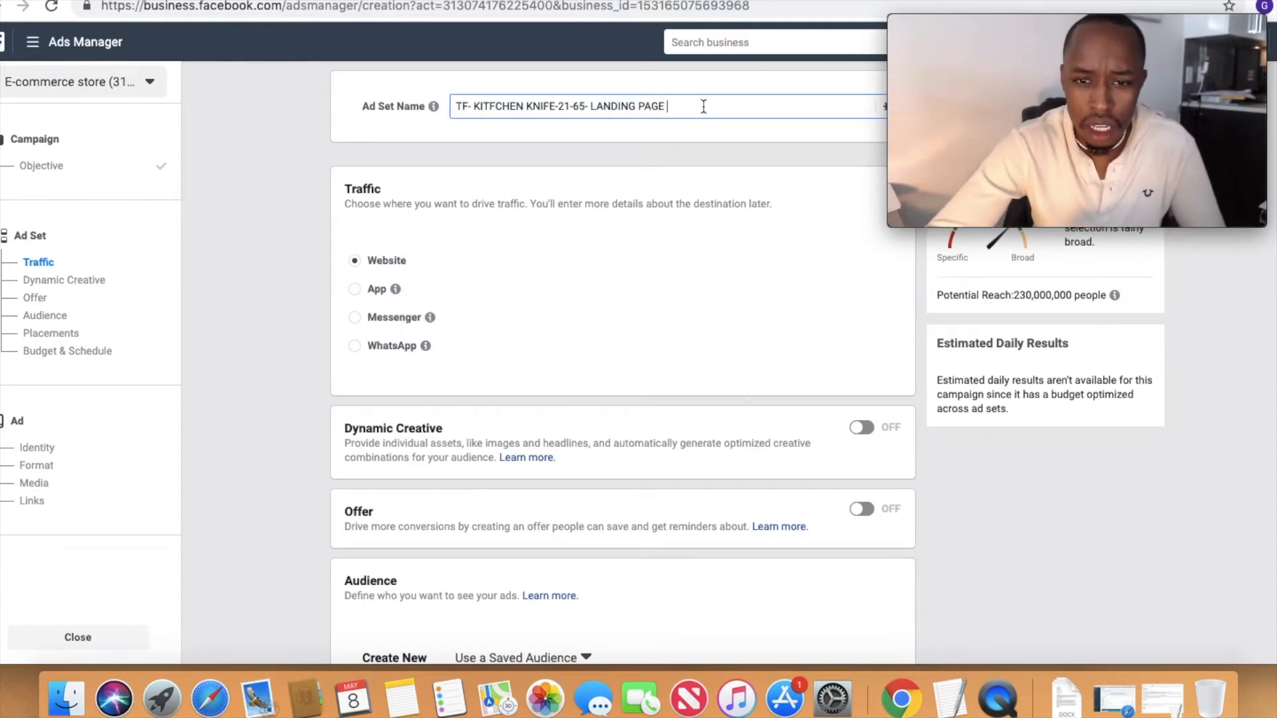
type("-")
type(" AD SET ")
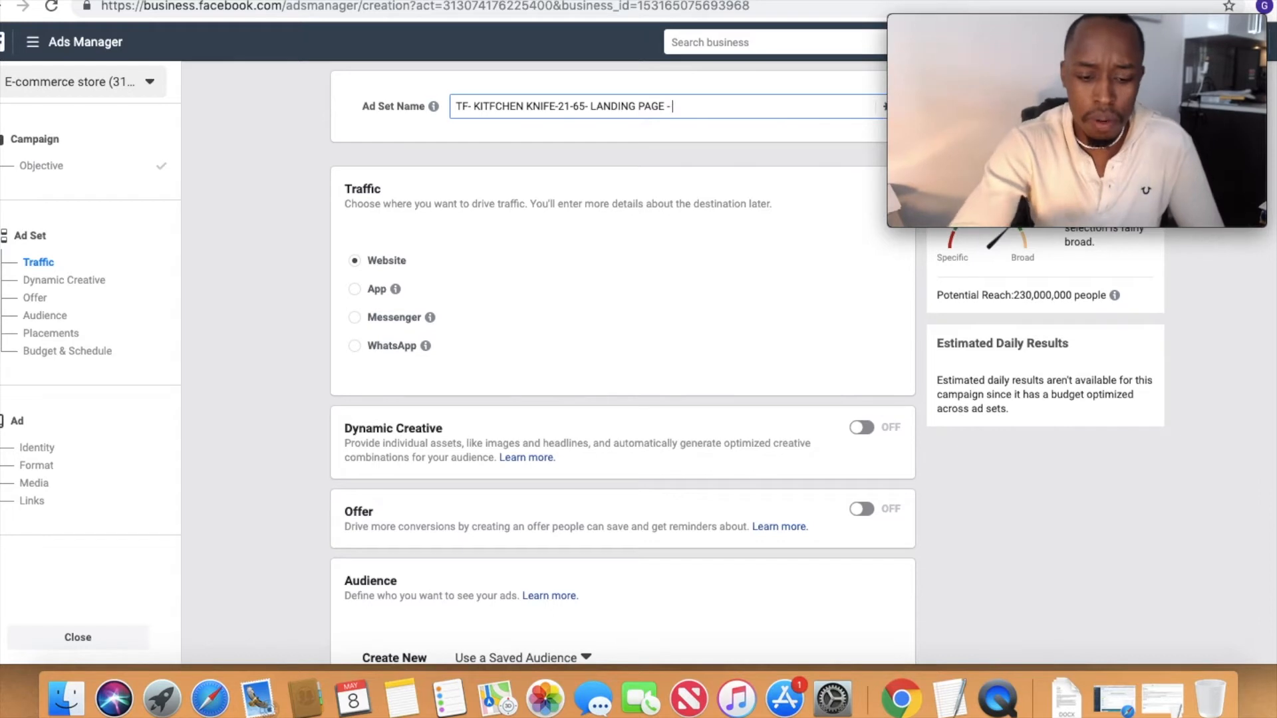
type("1")
Step: Set the minimum age of the ad set's audience to 21
scroll(613, 421, "down", 2)
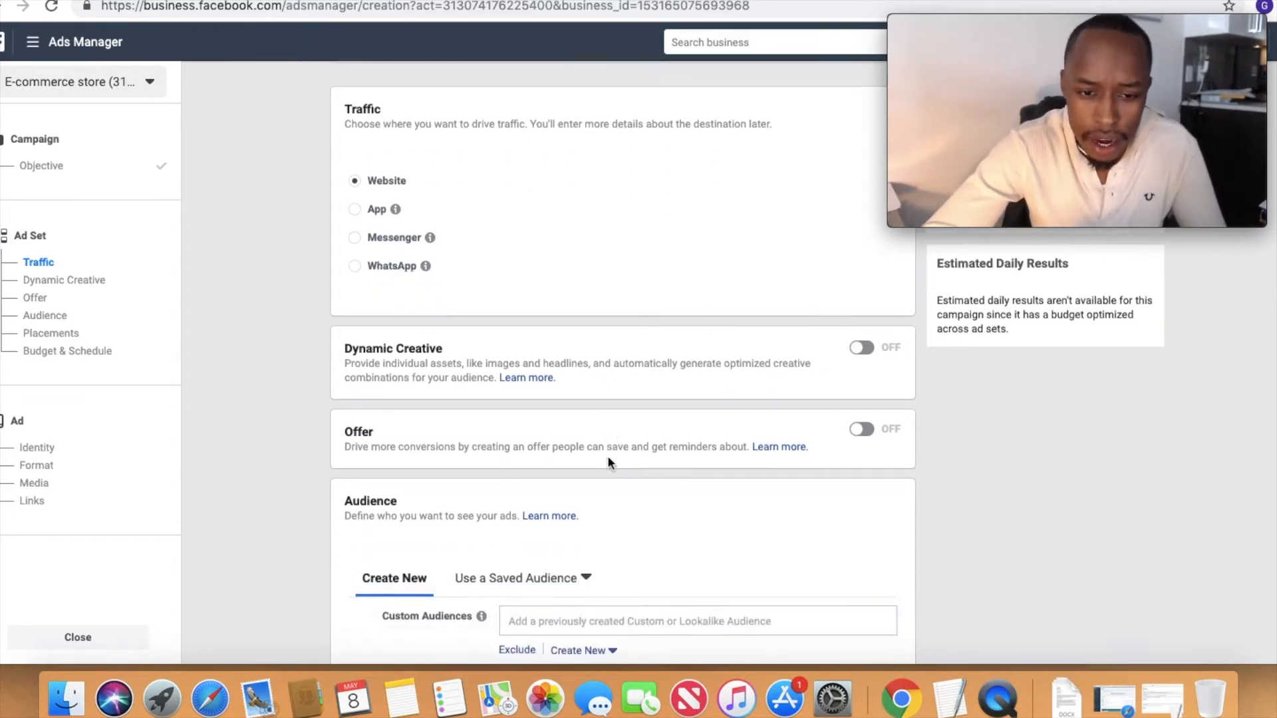
scroll(608, 458, "down", 5)
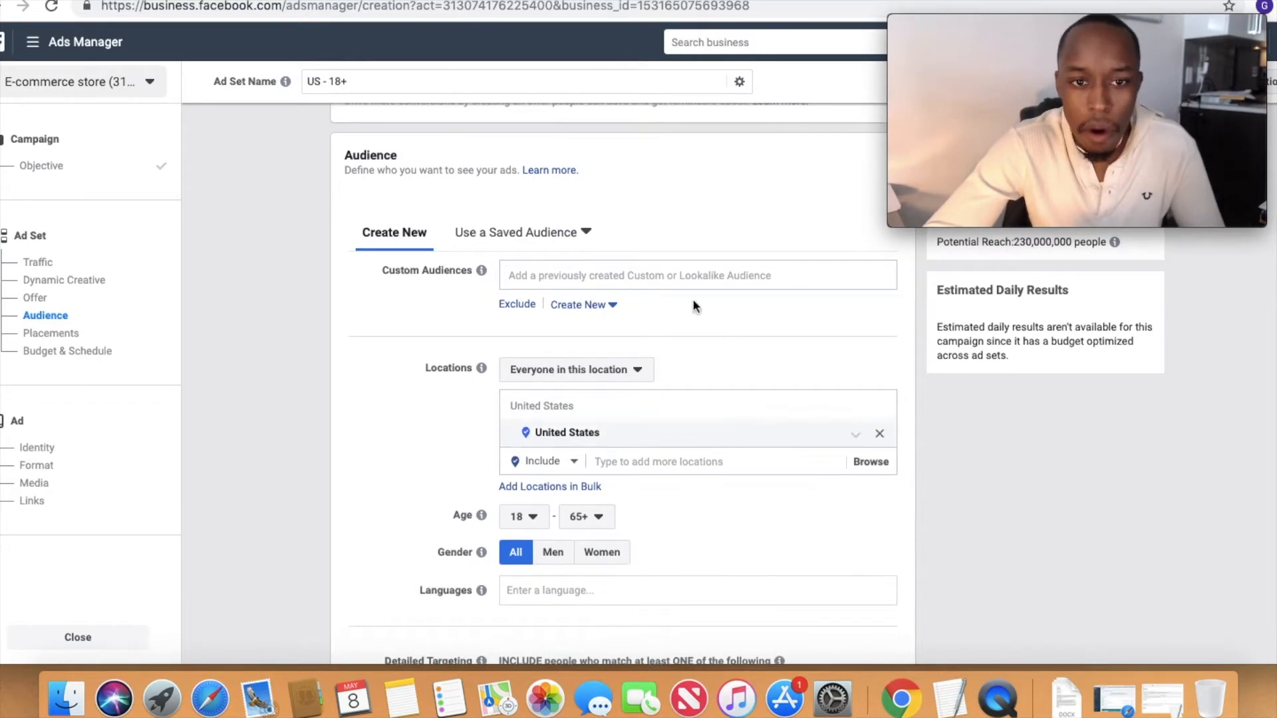
left_click(517, 520)
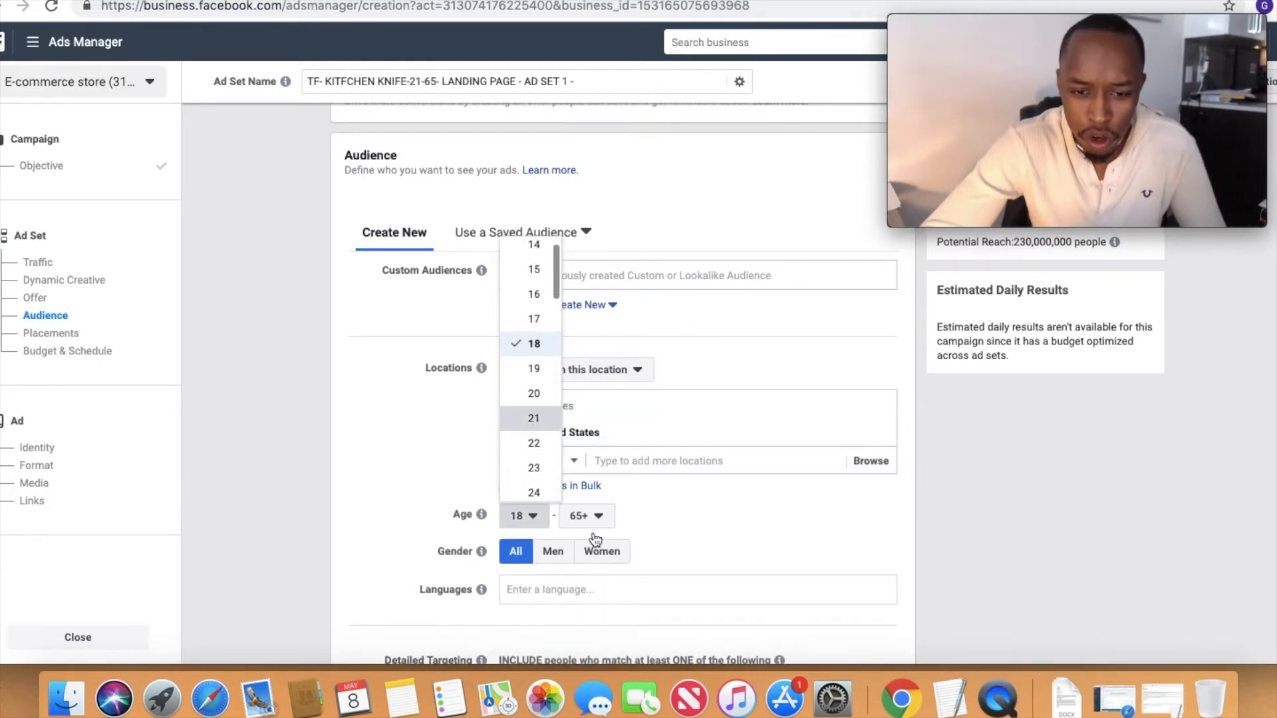
Step: Set the audience language to English (All) and the location type to People who live in this location
left_click(585, 596)
type("ENGLISH")
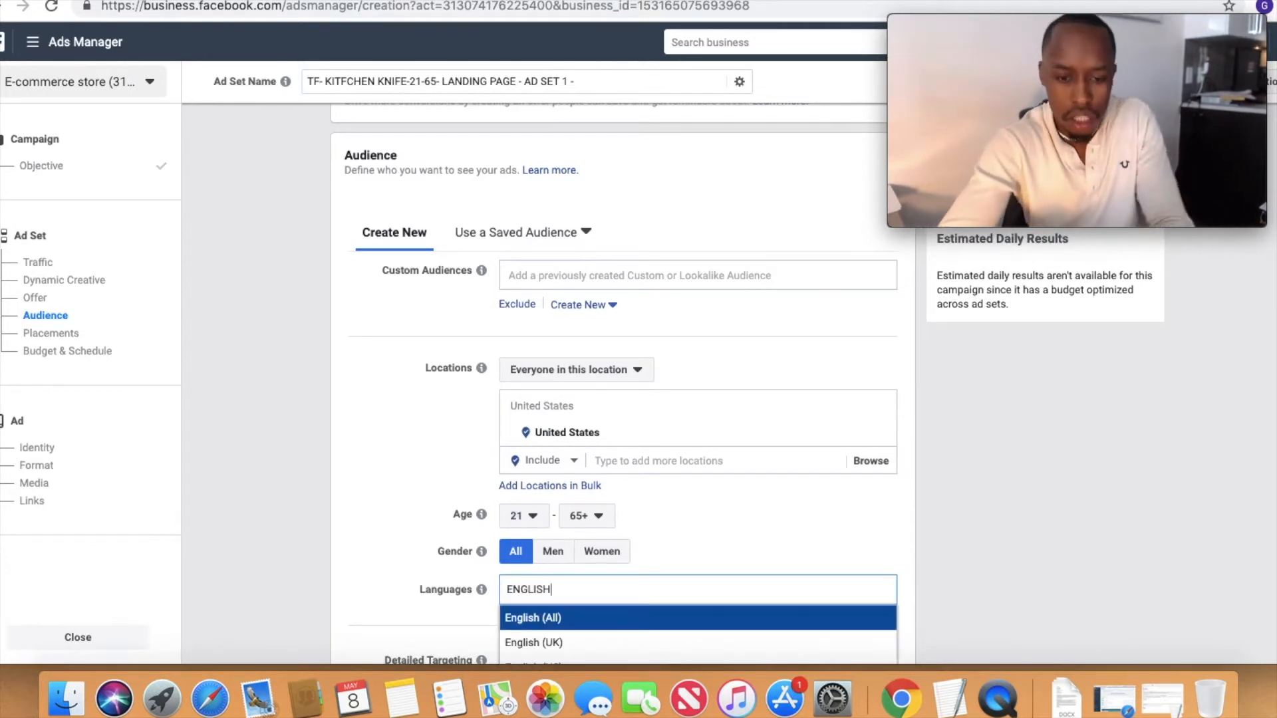
left_click(590, 617)
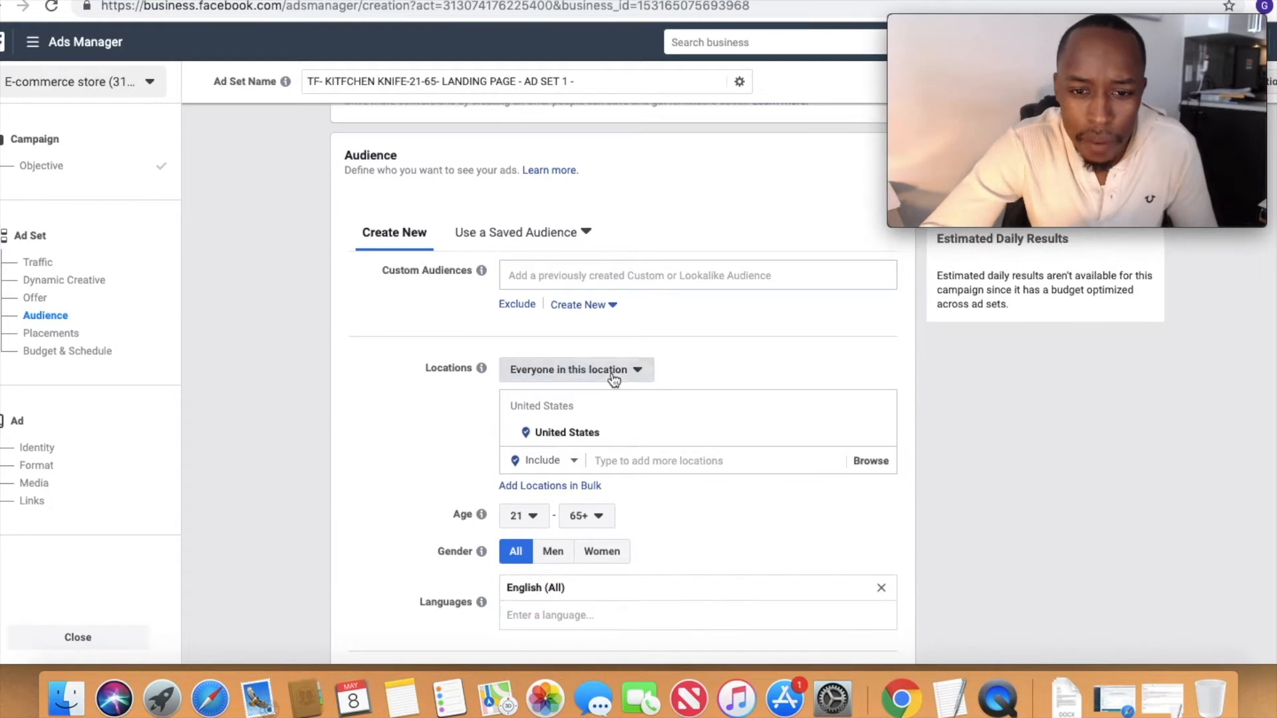
left_click(614, 374)
left_click(602, 419)
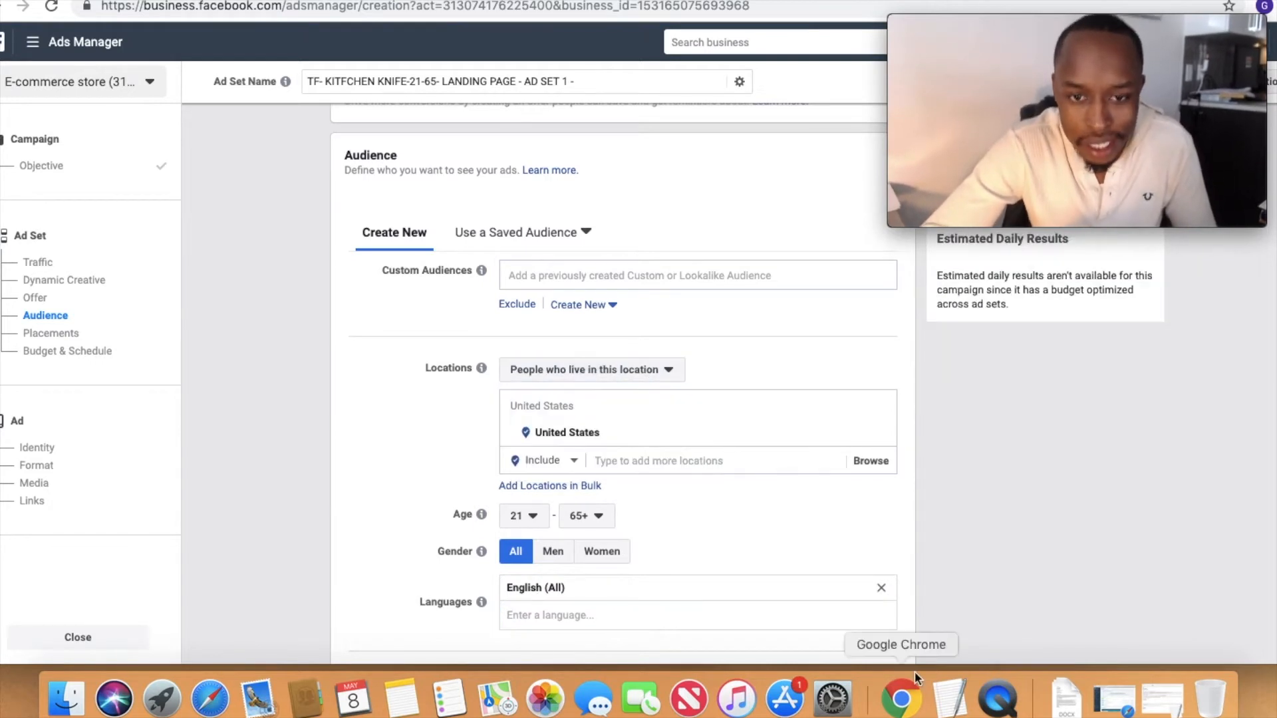
Step: Add the Kitchenware interest to the audience's detailed targeting
scroll(700, 564, "down", 4)
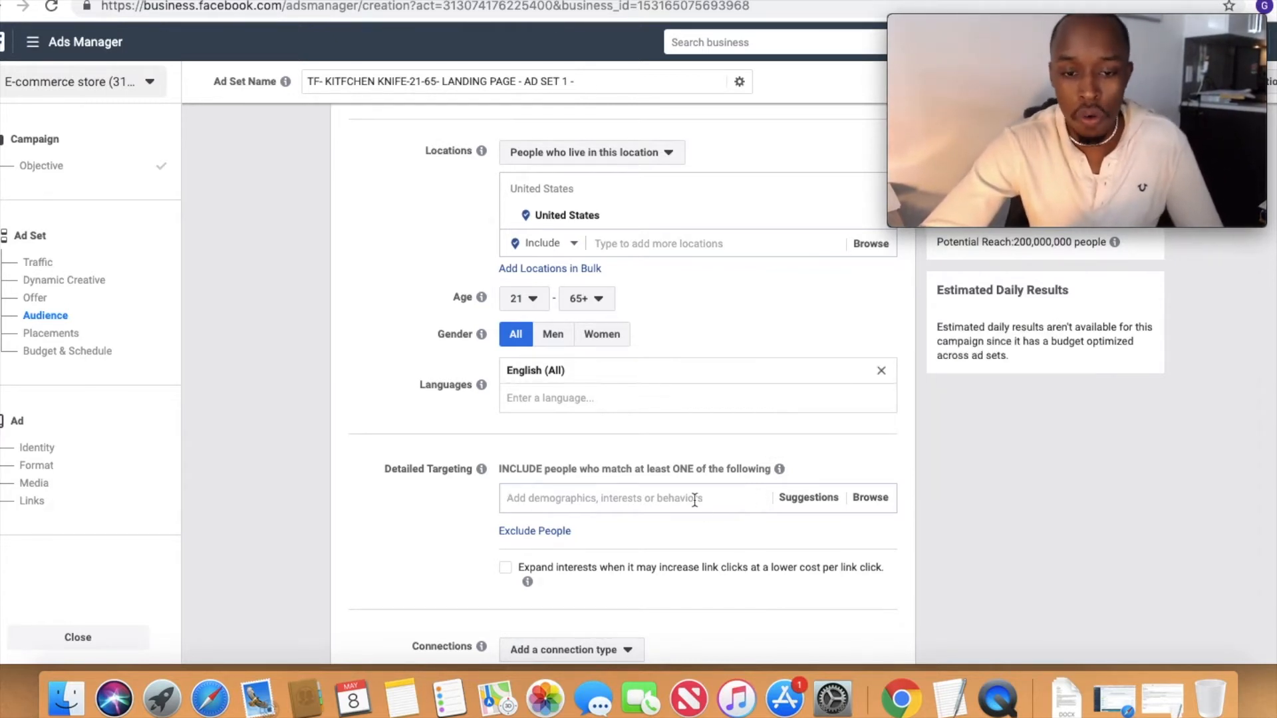
type("KITCHENWARE")
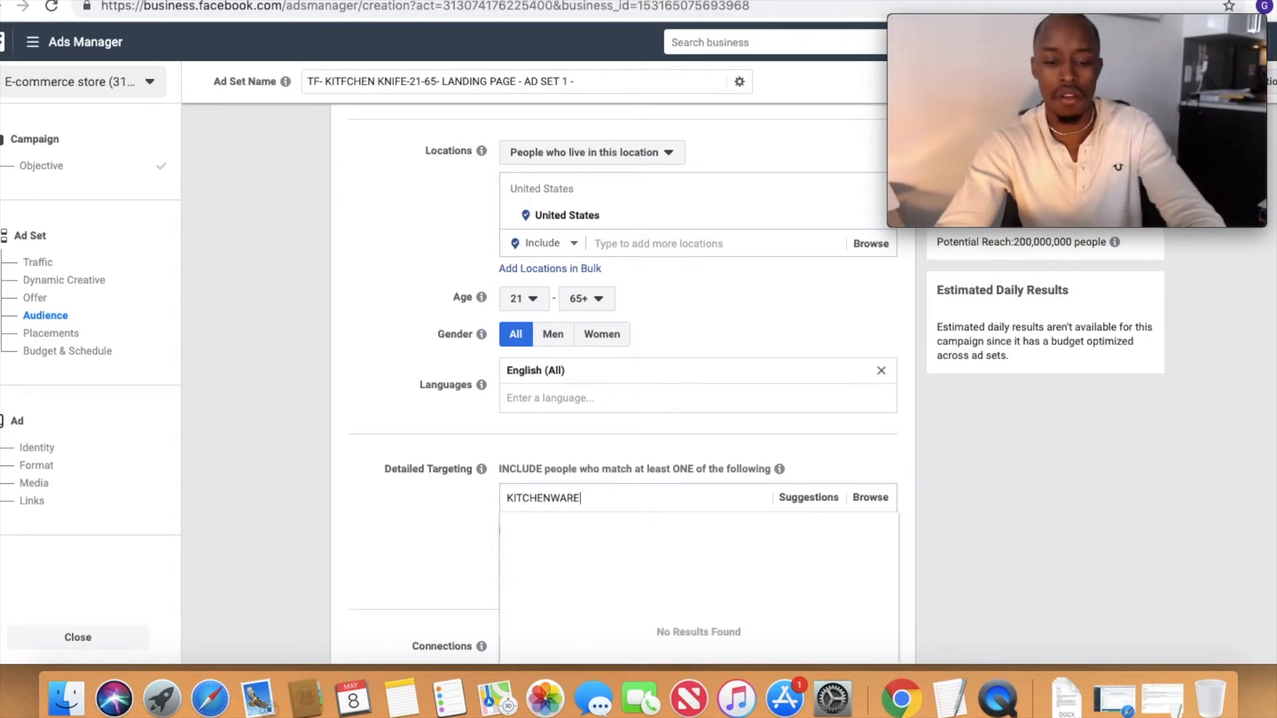
key("BackSpace")
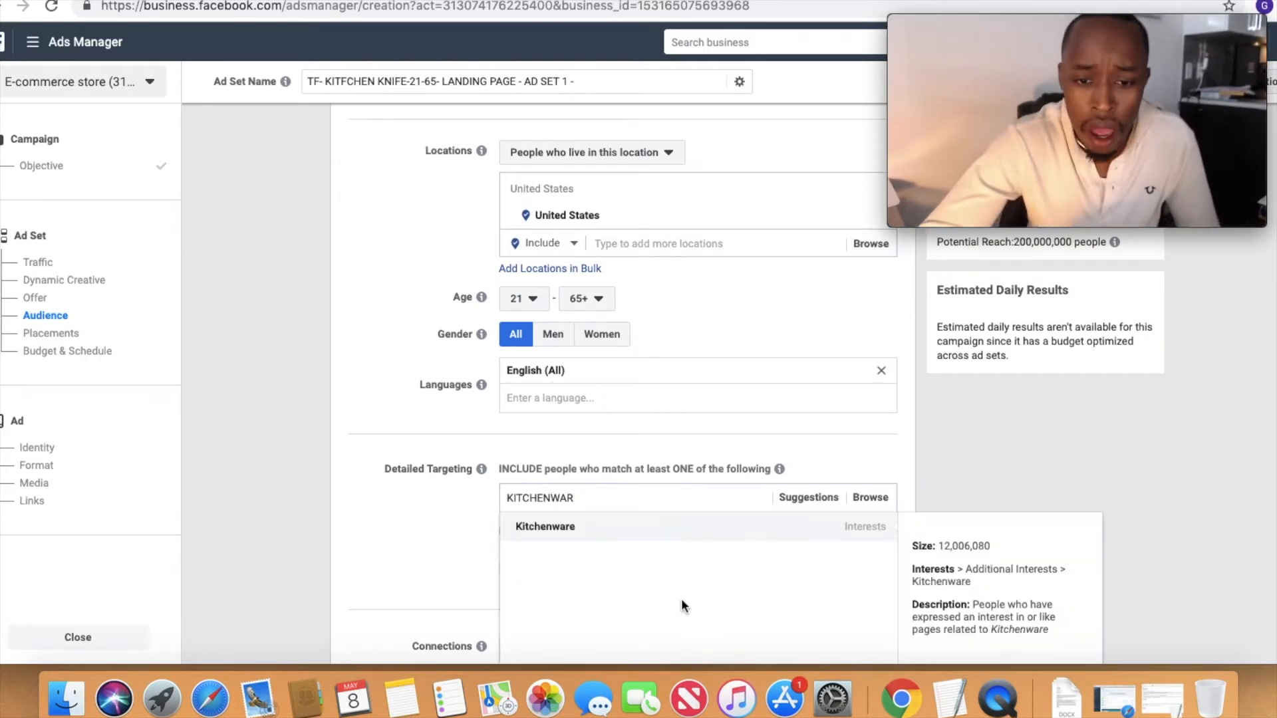
left_click(648, 527)
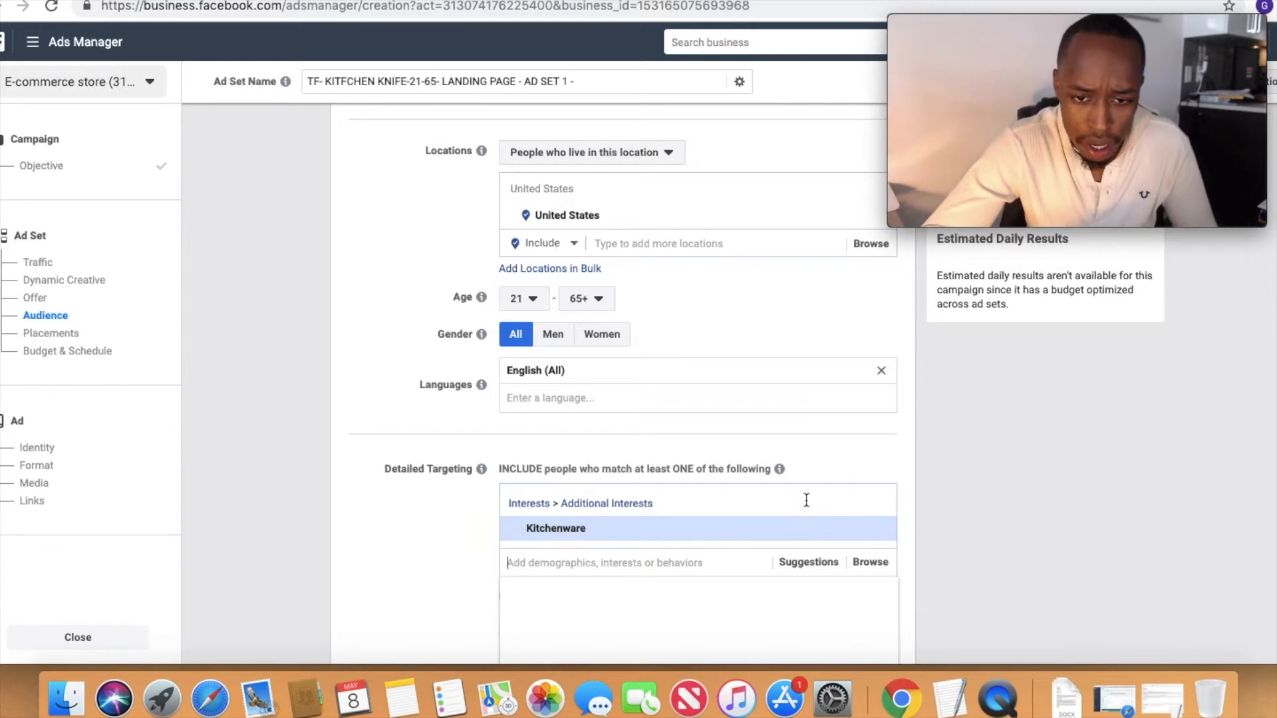
Step: Review the suggested interests, add Kitchen utensil to the detailed targeting and remove Kitchenware
left_click(835, 562)
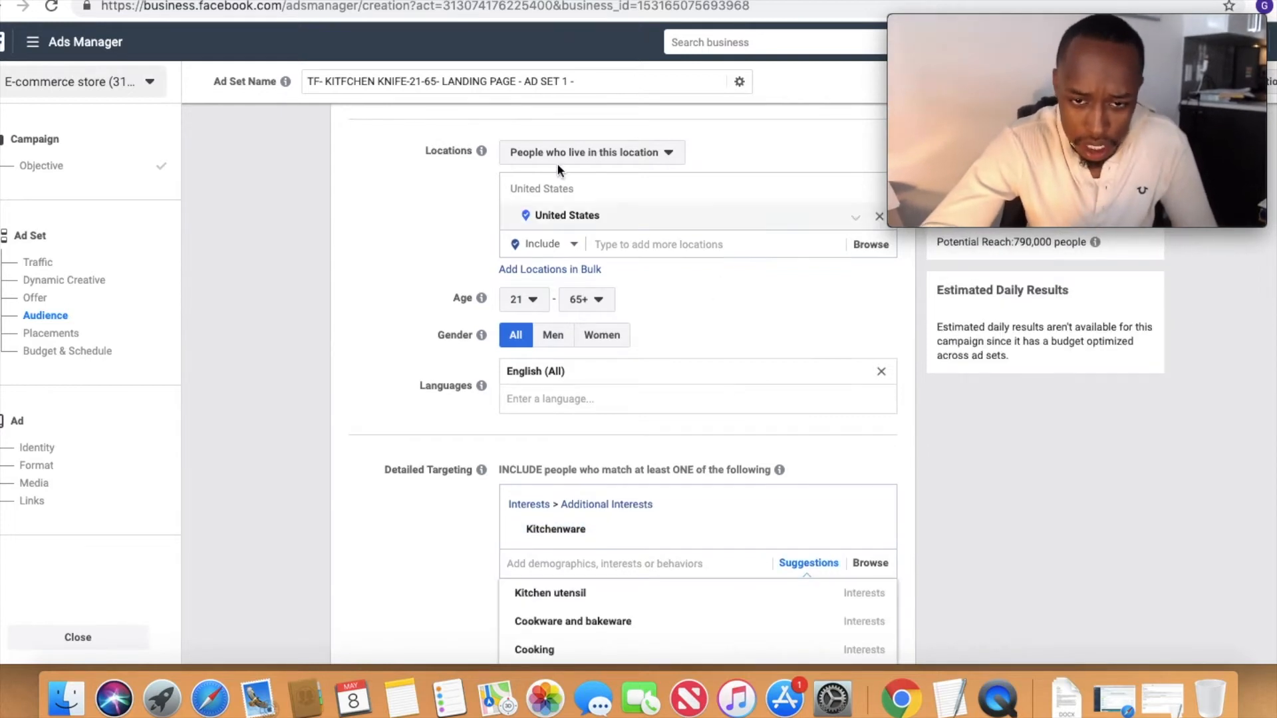
scroll(617, 261, "up", 10)
scroll(636, 350, "down", 14)
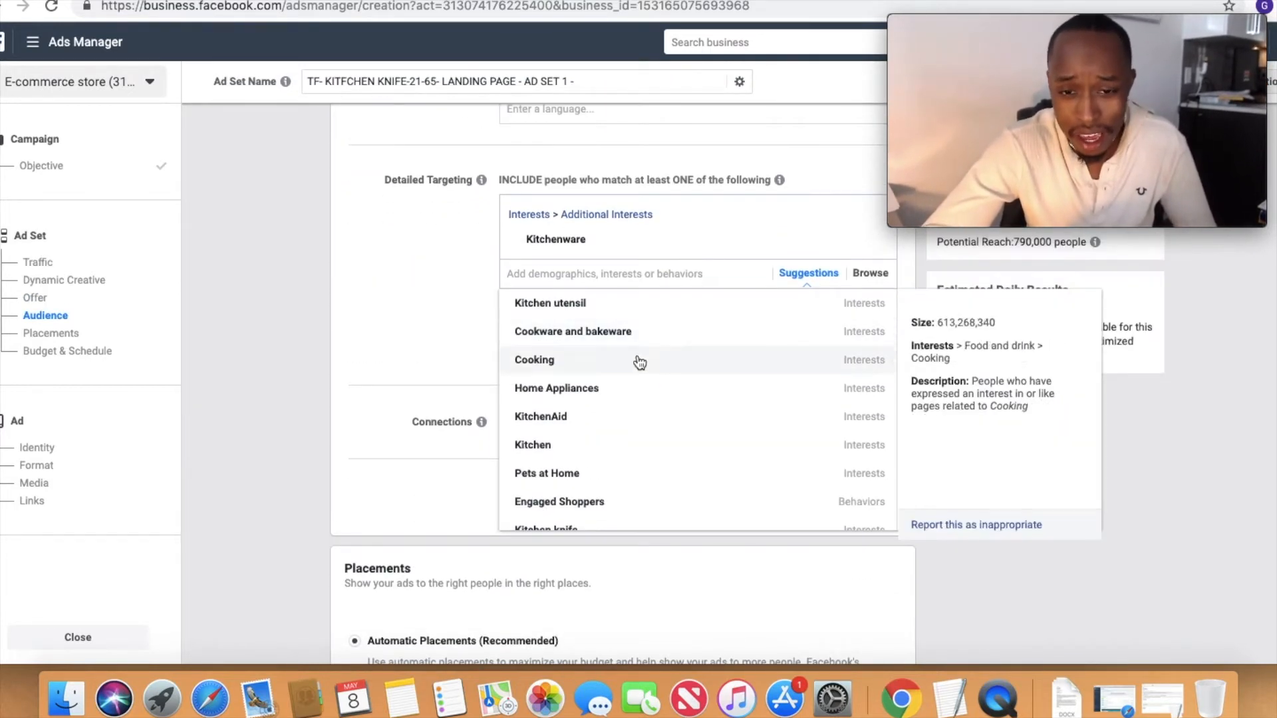
scroll(594, 394, "up", 1)
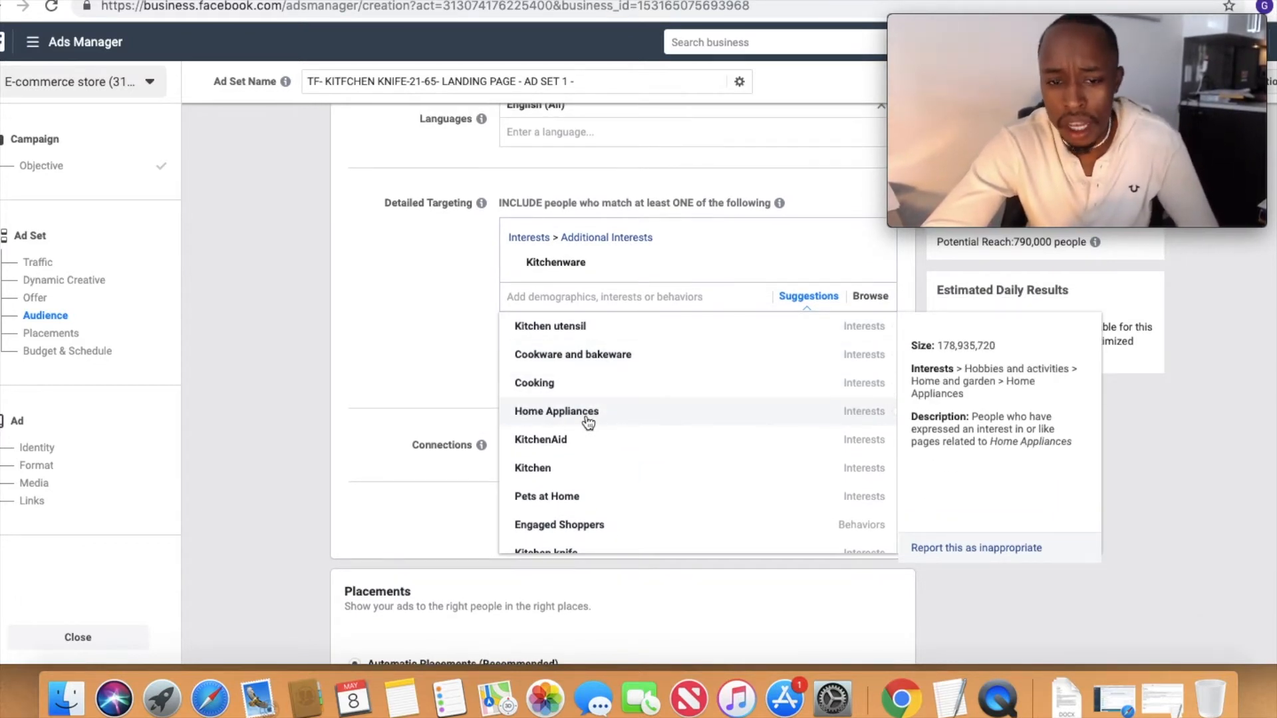
scroll(585, 473, "down", 5)
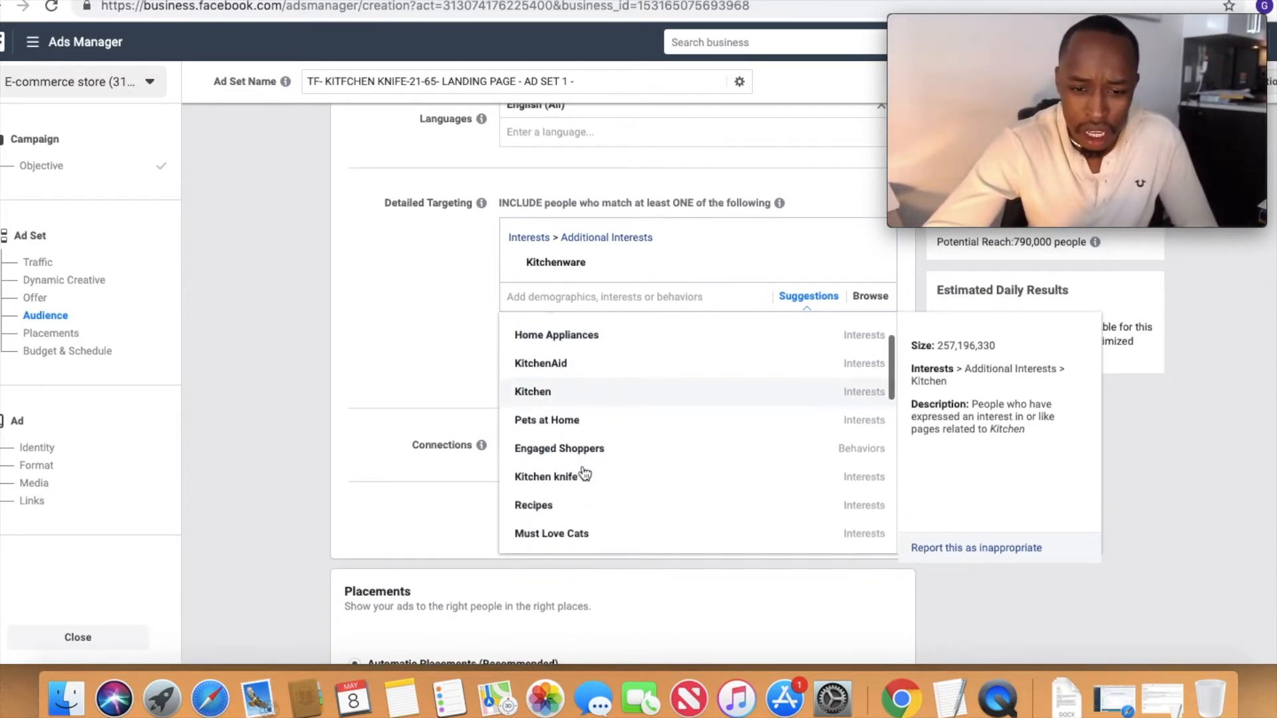
scroll(645, 483, "down", 5)
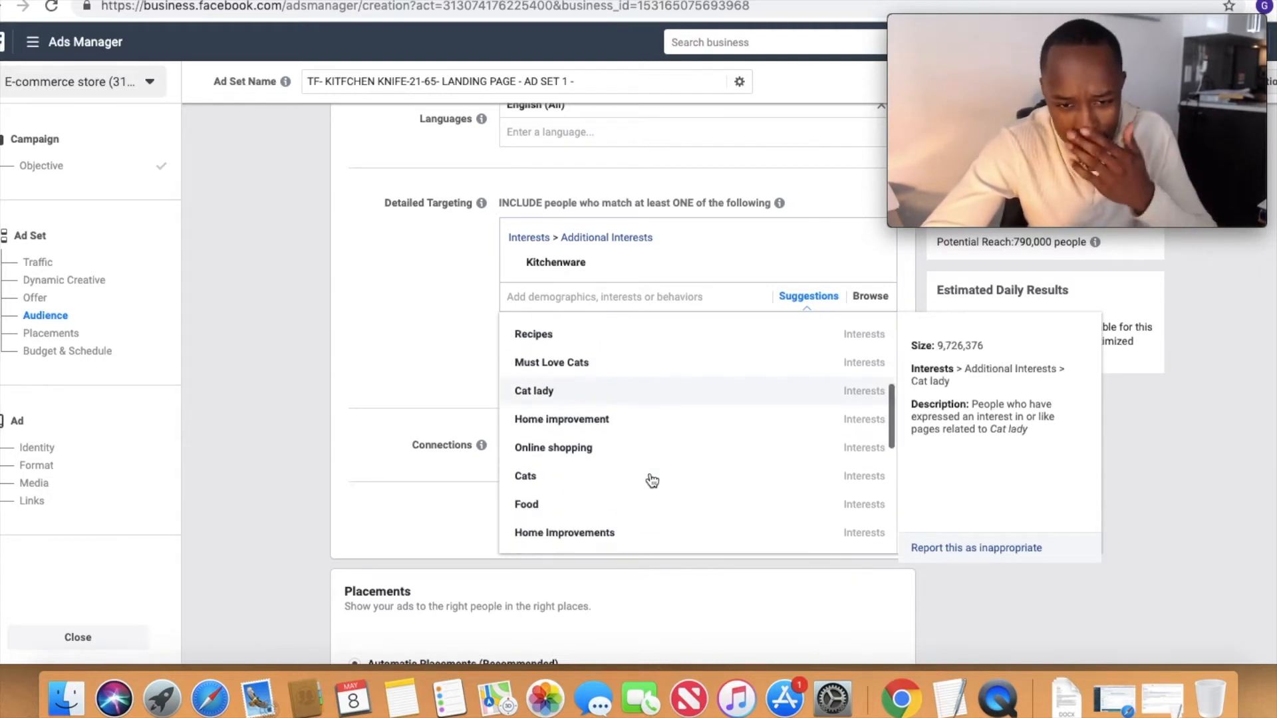
scroll(651, 479, "down", 2)
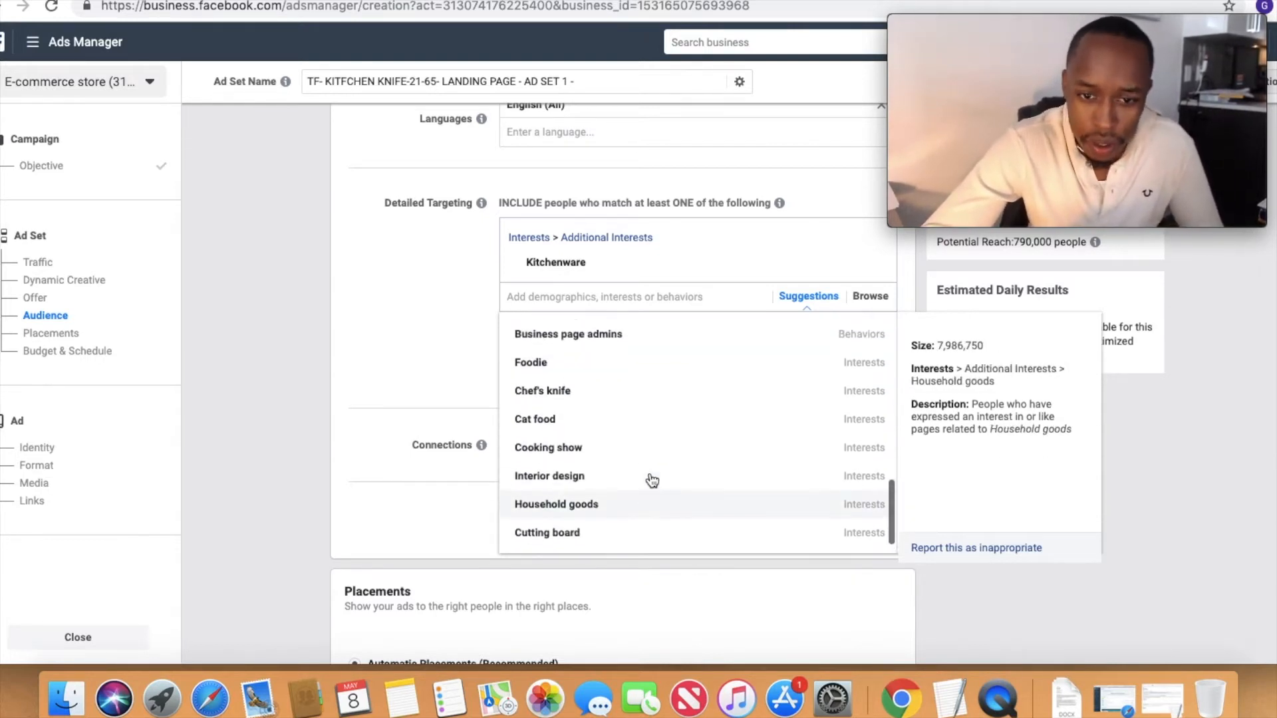
scroll(650, 479, "up", 12)
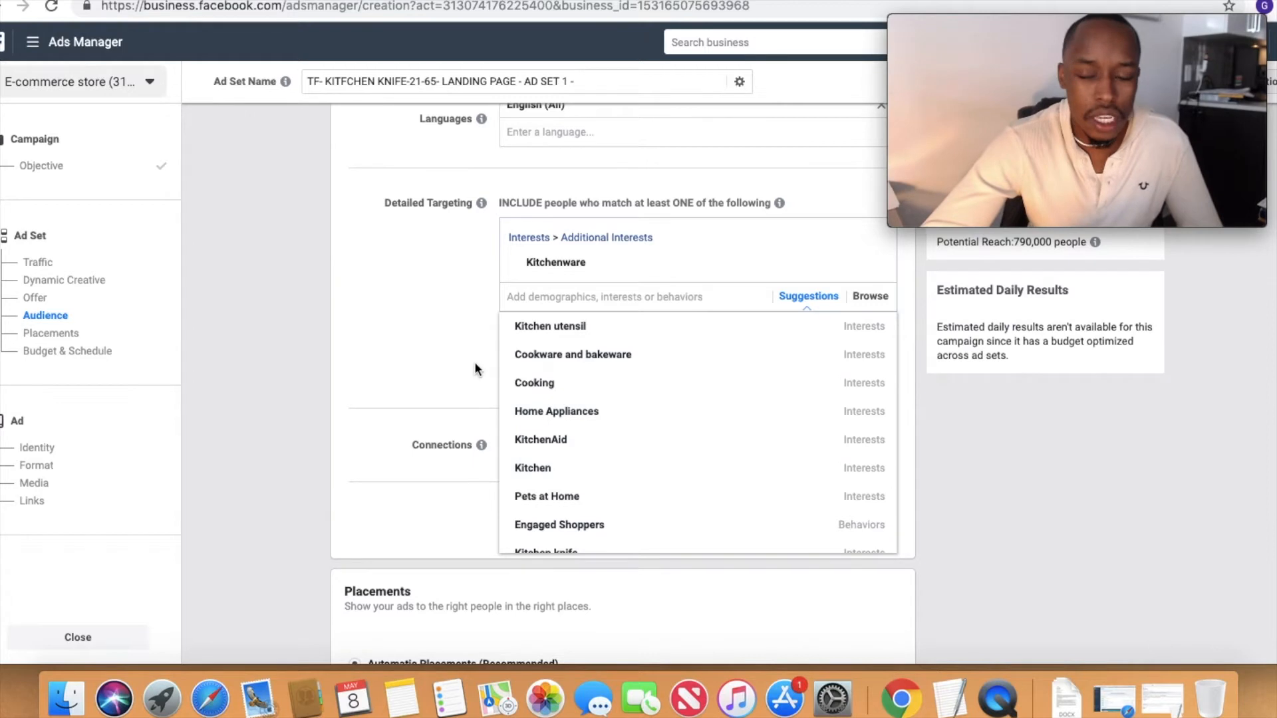
mouse_move(570, 334)
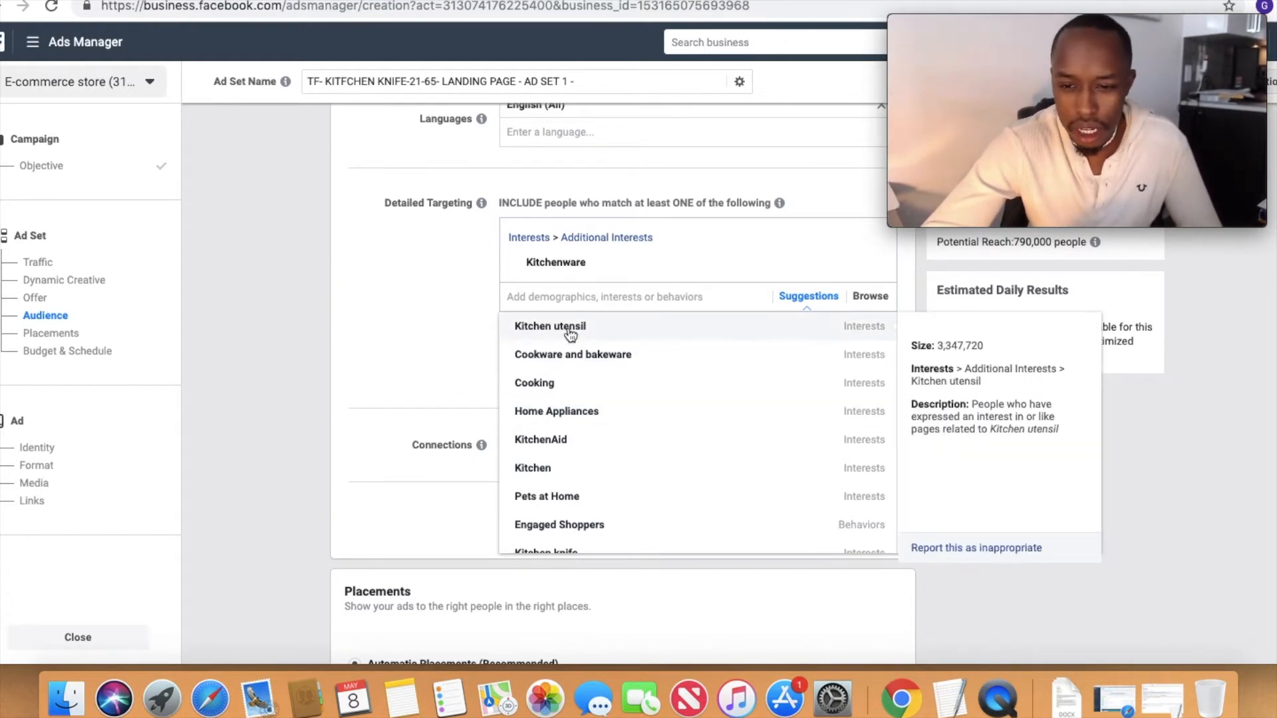
left_click(570, 334)
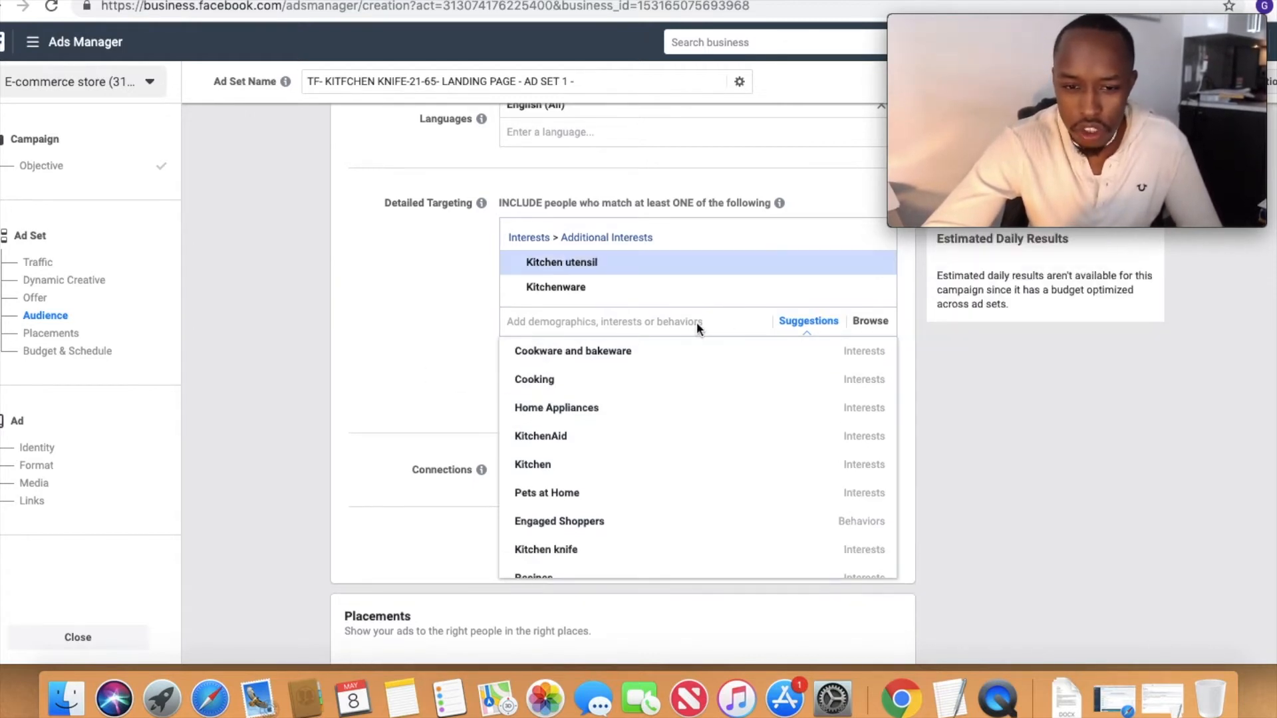
left_click(872, 287)
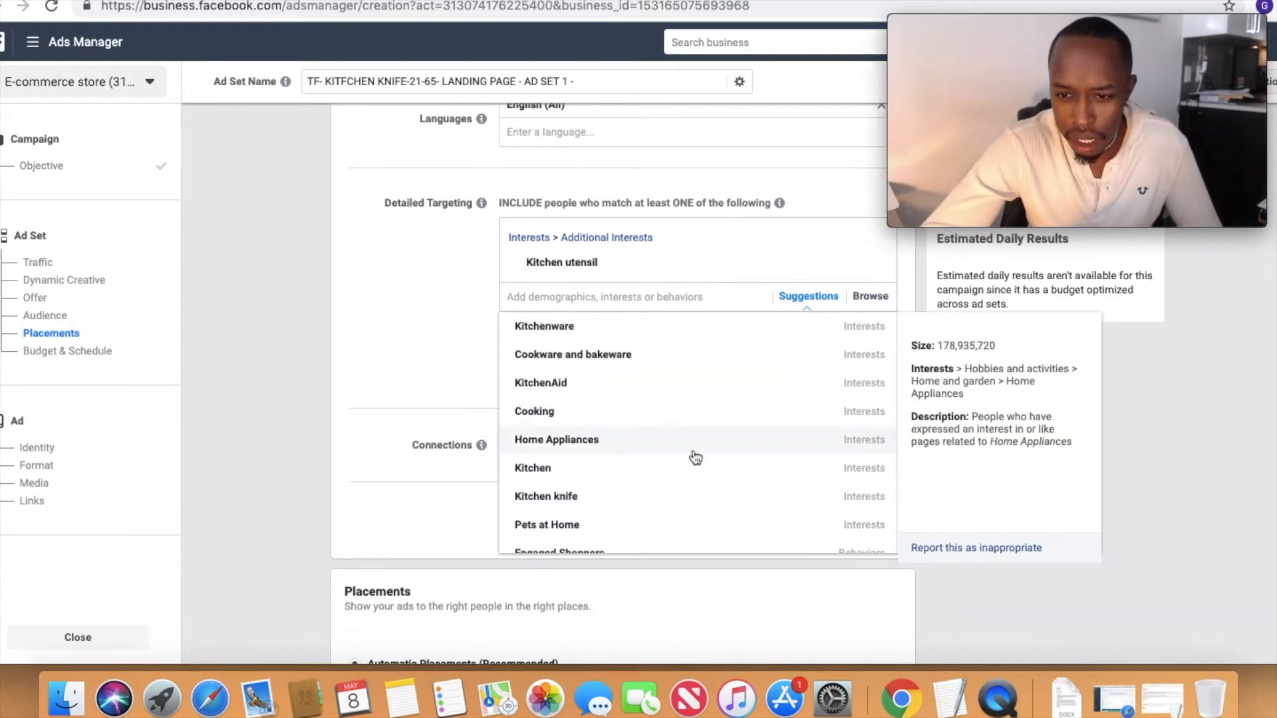
left_click(423, 333)
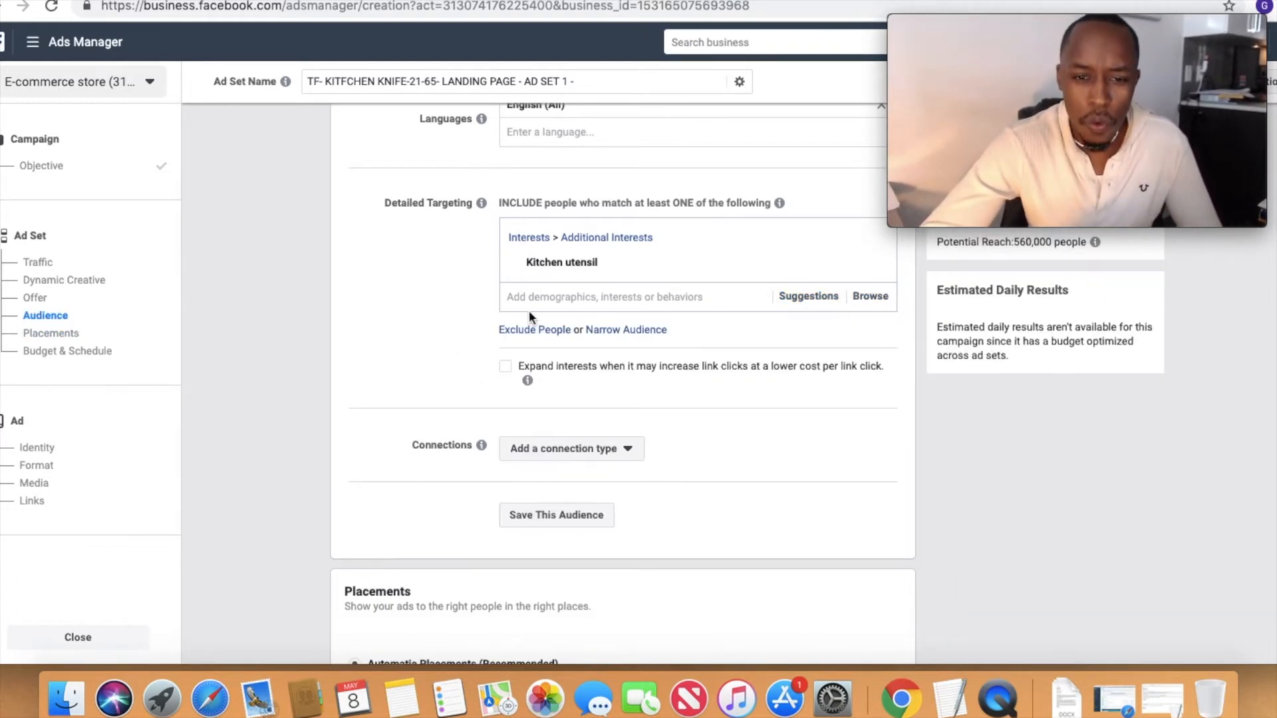
Step: Narrow the audience to people who must also match the Engaged Shoppers purchase behavior
left_click(625, 330)
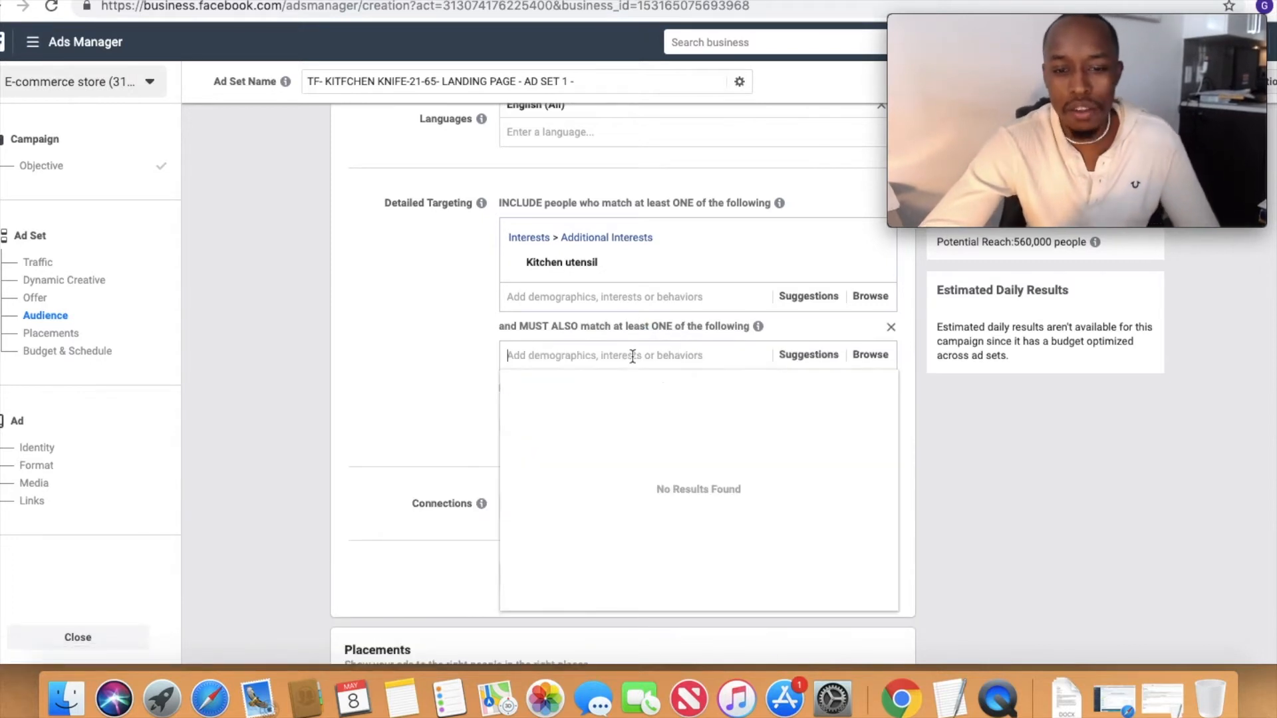
type("ENGAGED ")
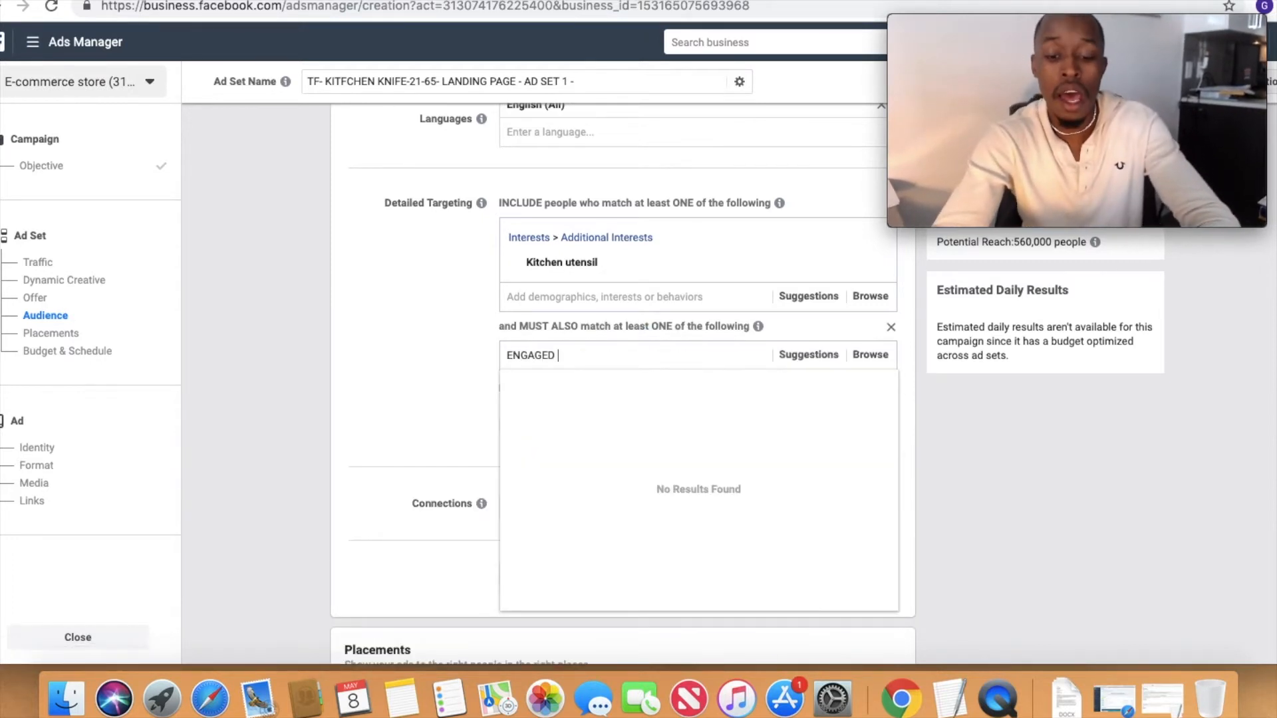
type("SHOPPER")
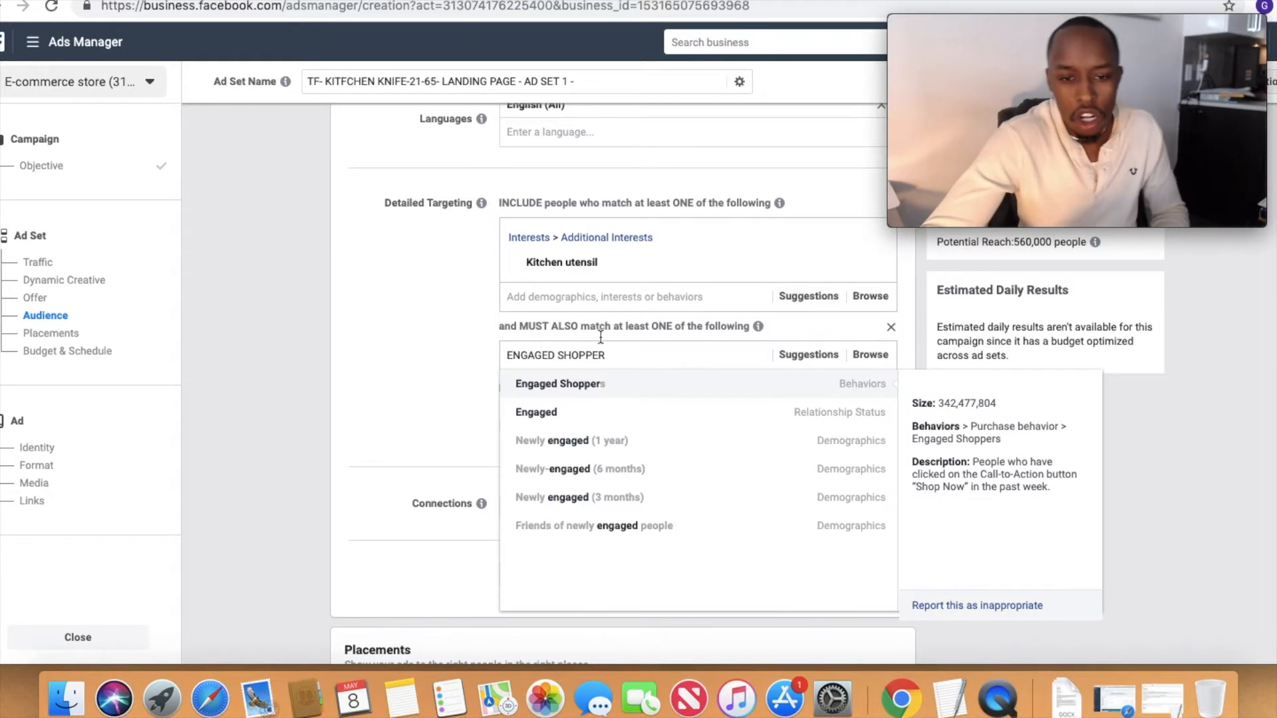
left_click(583, 398)
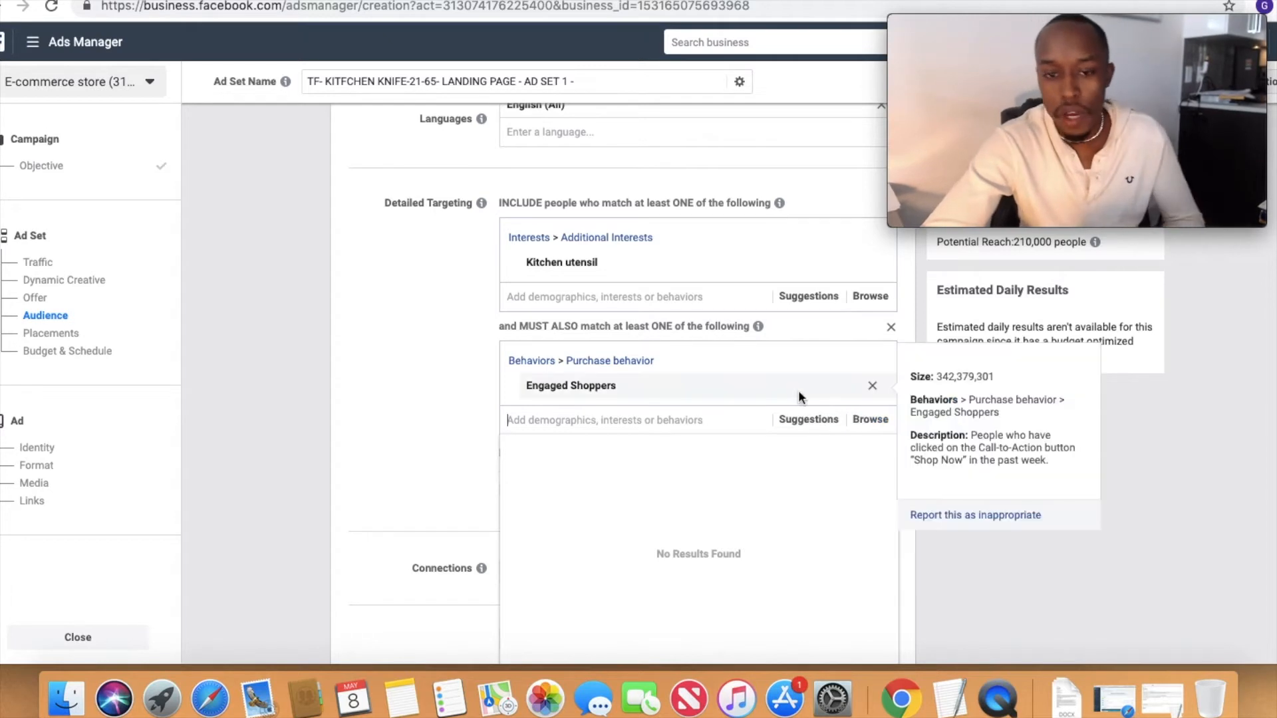
mouse_move(770, 379)
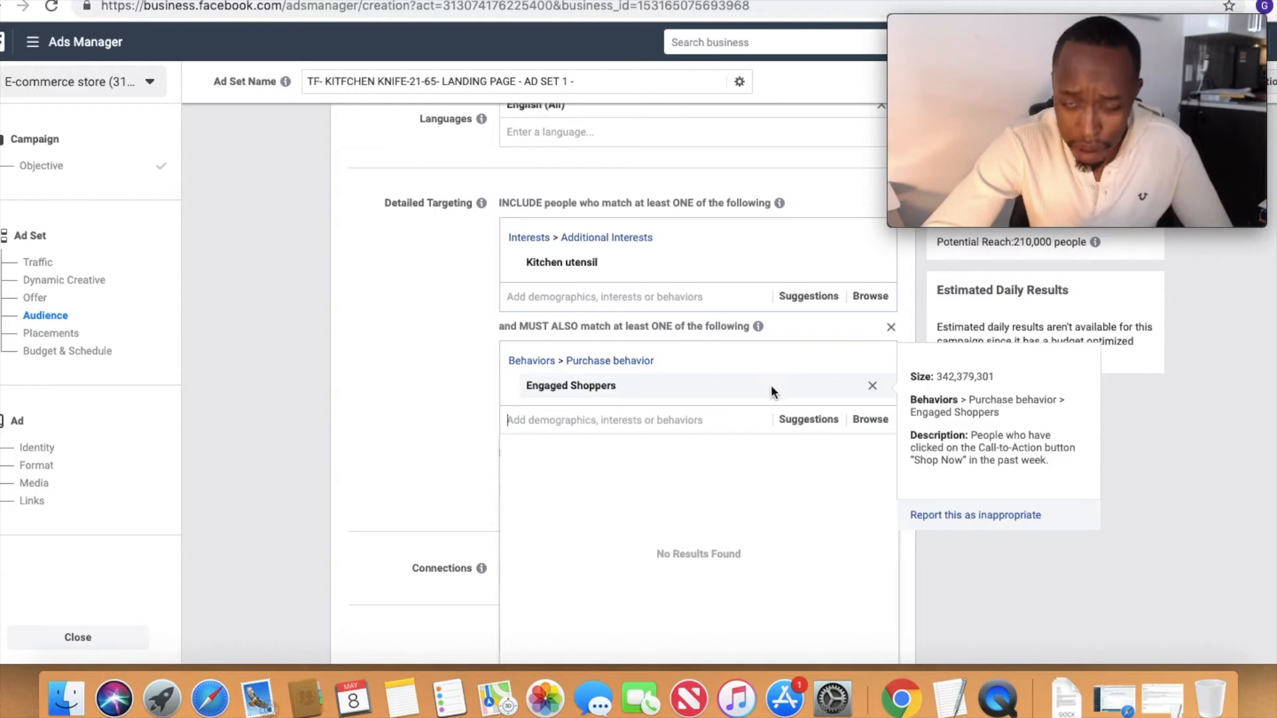
left_click(411, 495)
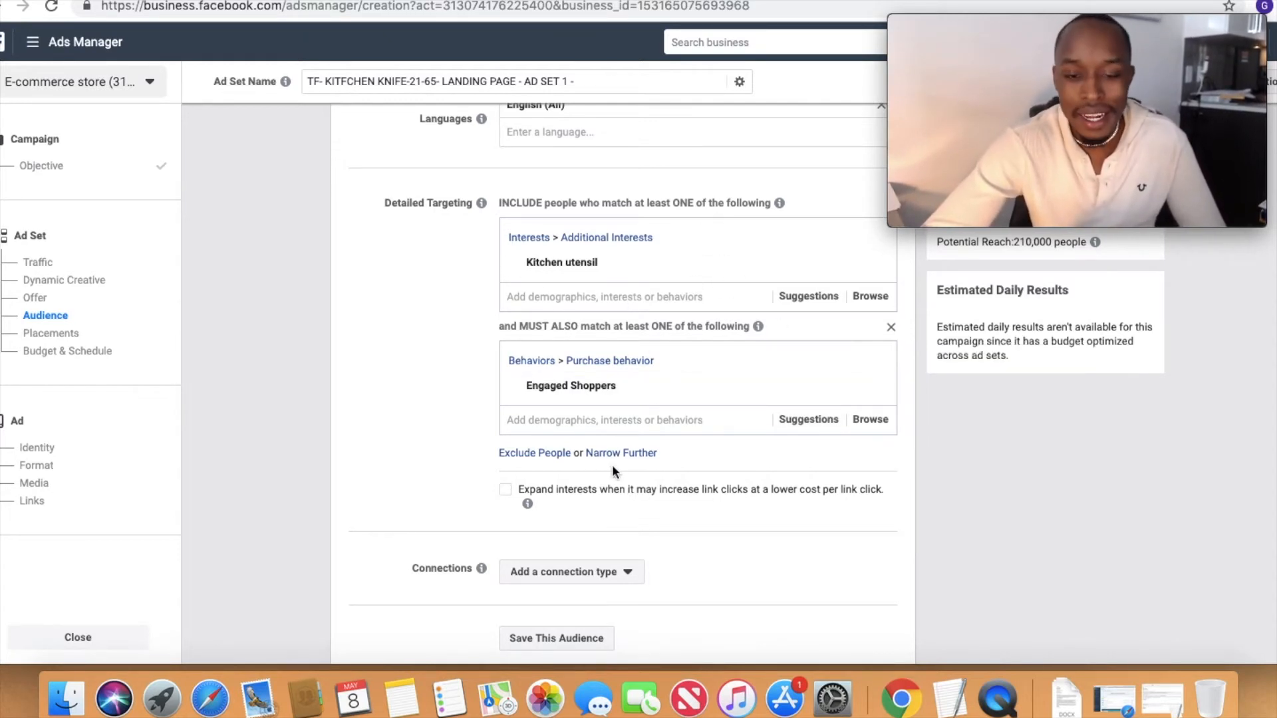
Step: Add an exclusion to the detailed targeting for people interested in AliExpress
left_click(555, 455)
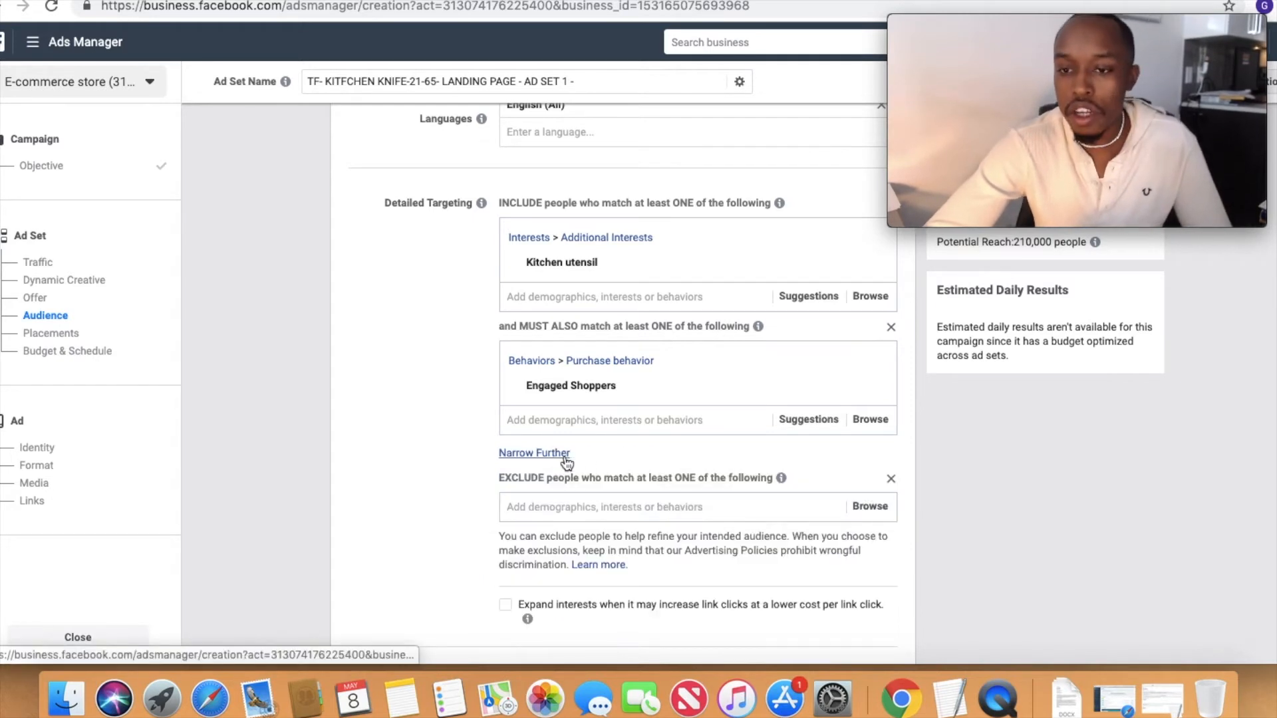
left_click(581, 507)
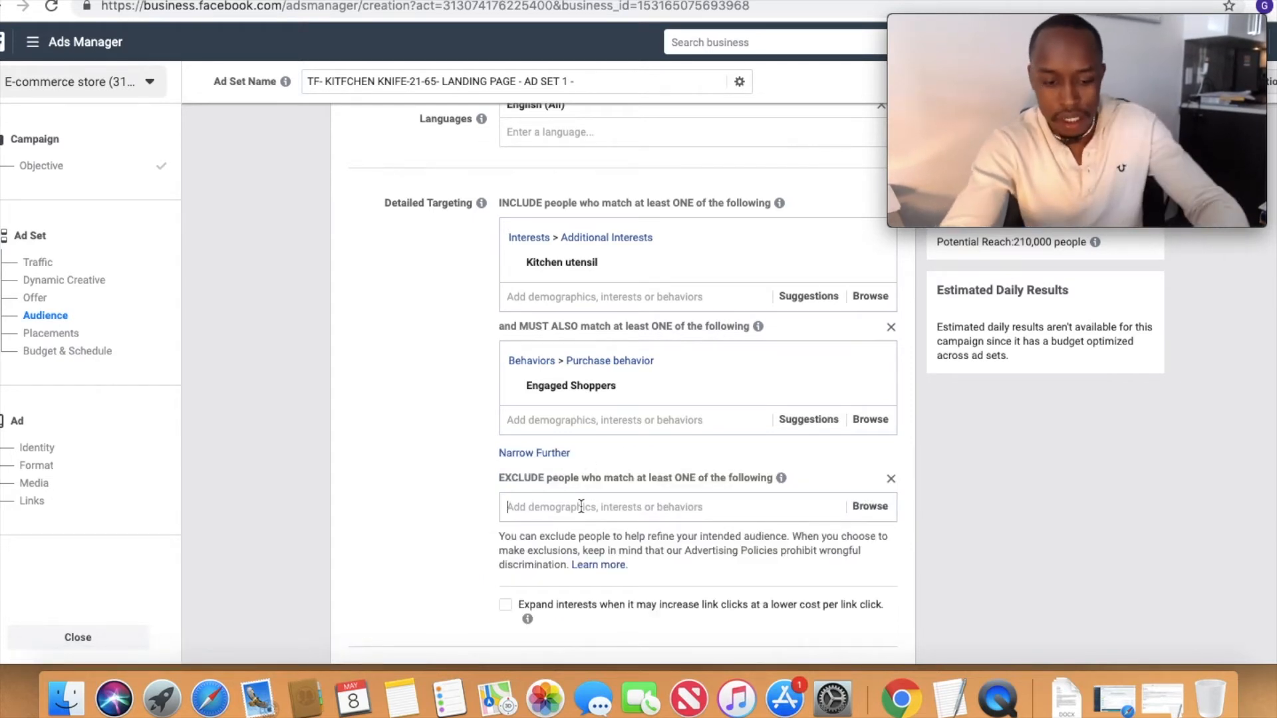
type("aliexpress")
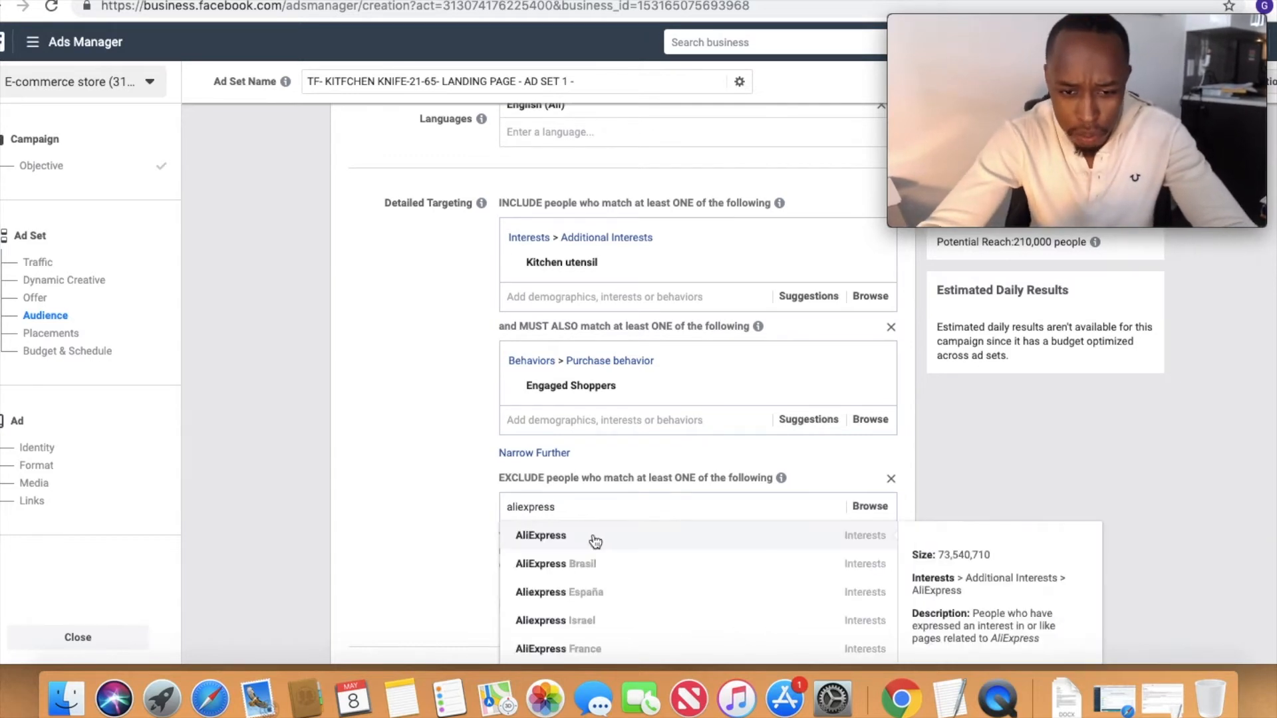
left_click(602, 533)
Step: Also exclude people with the DHgate.com and Alibaba.com interests from the audience
type("fdhg")
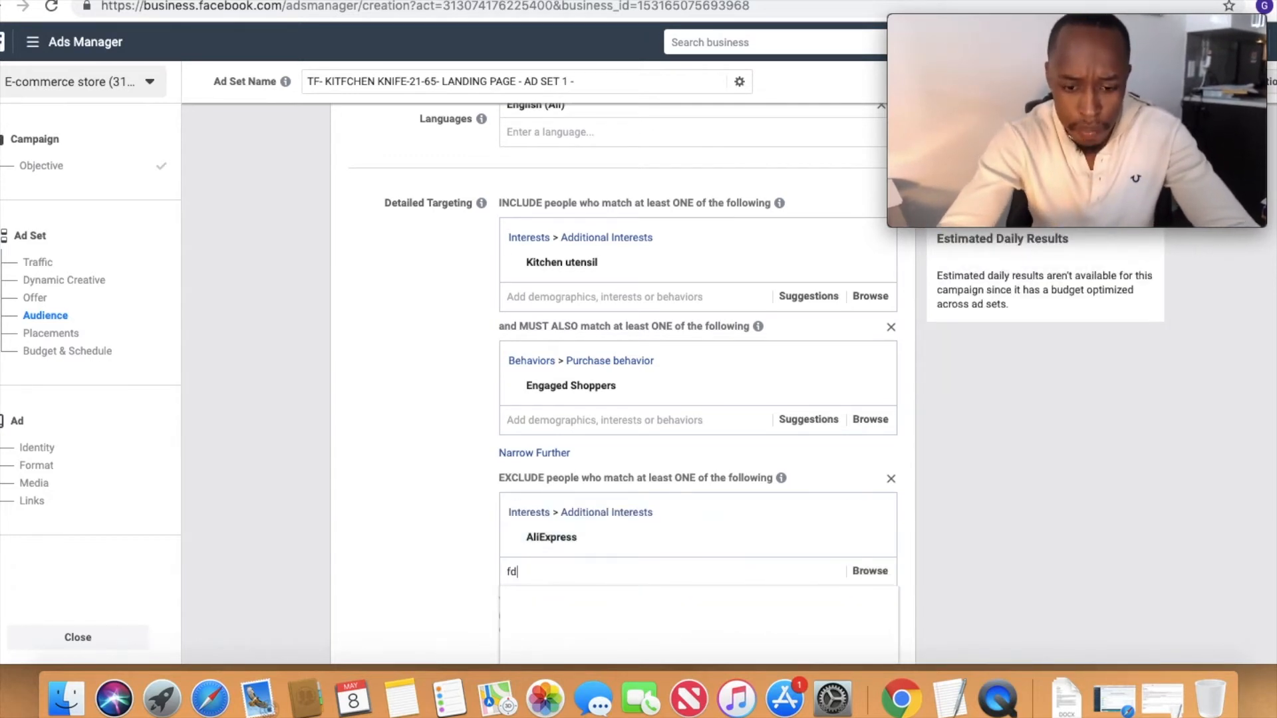
key("BackSpace")
type("dhga")
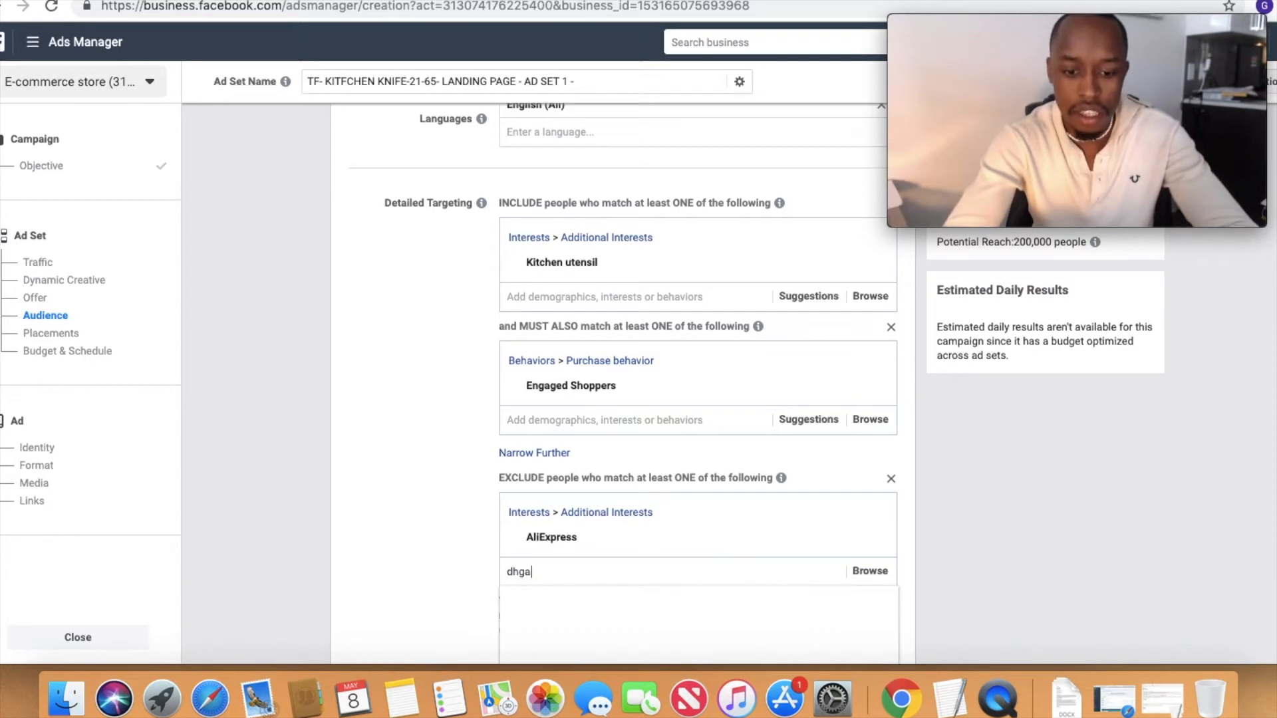
type("te")
left_click(630, 605)
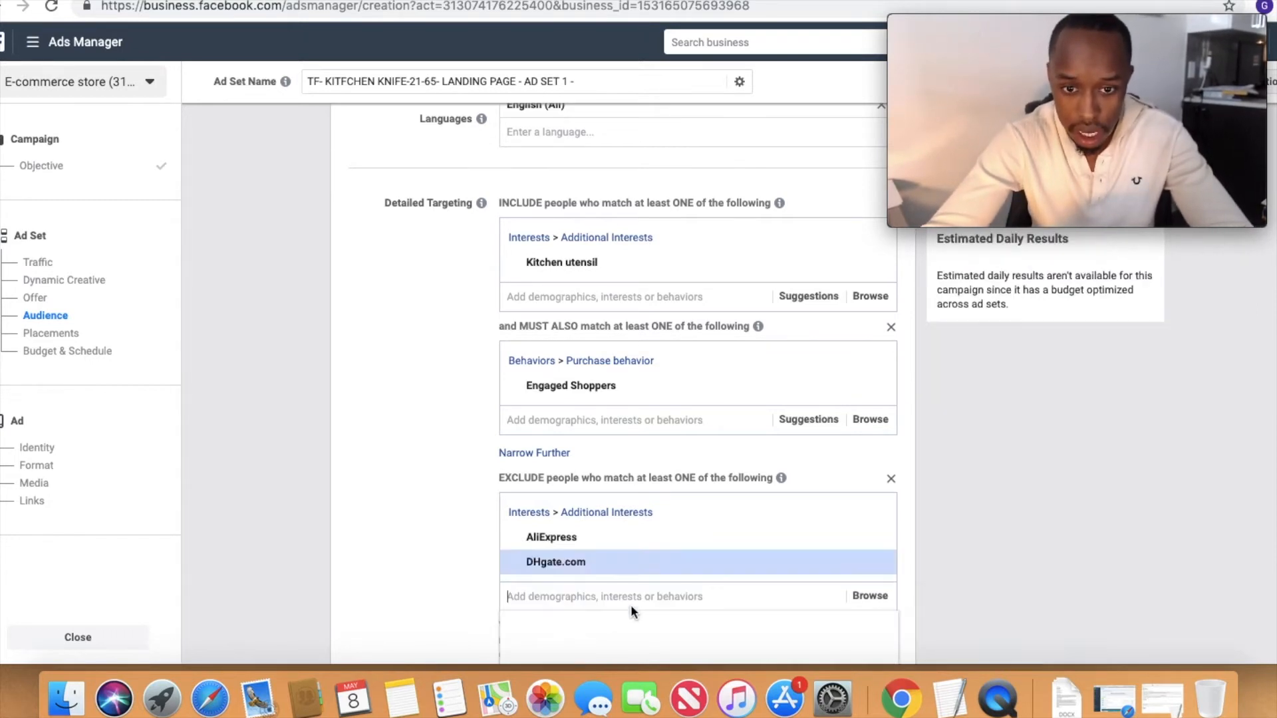
type("alibaba")
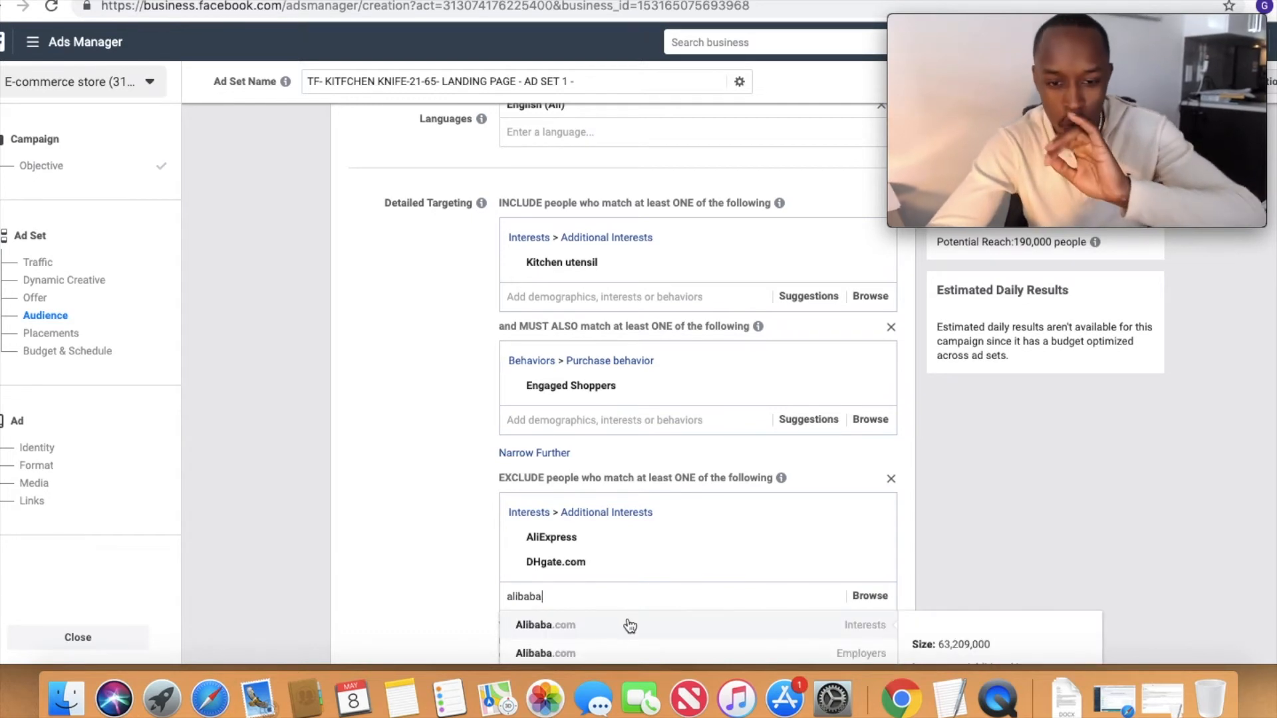
left_click(629, 620)
Step: Find the Facebook business options for the exclusions and also exclude the Business page admins behavior from the audience
type("fa")
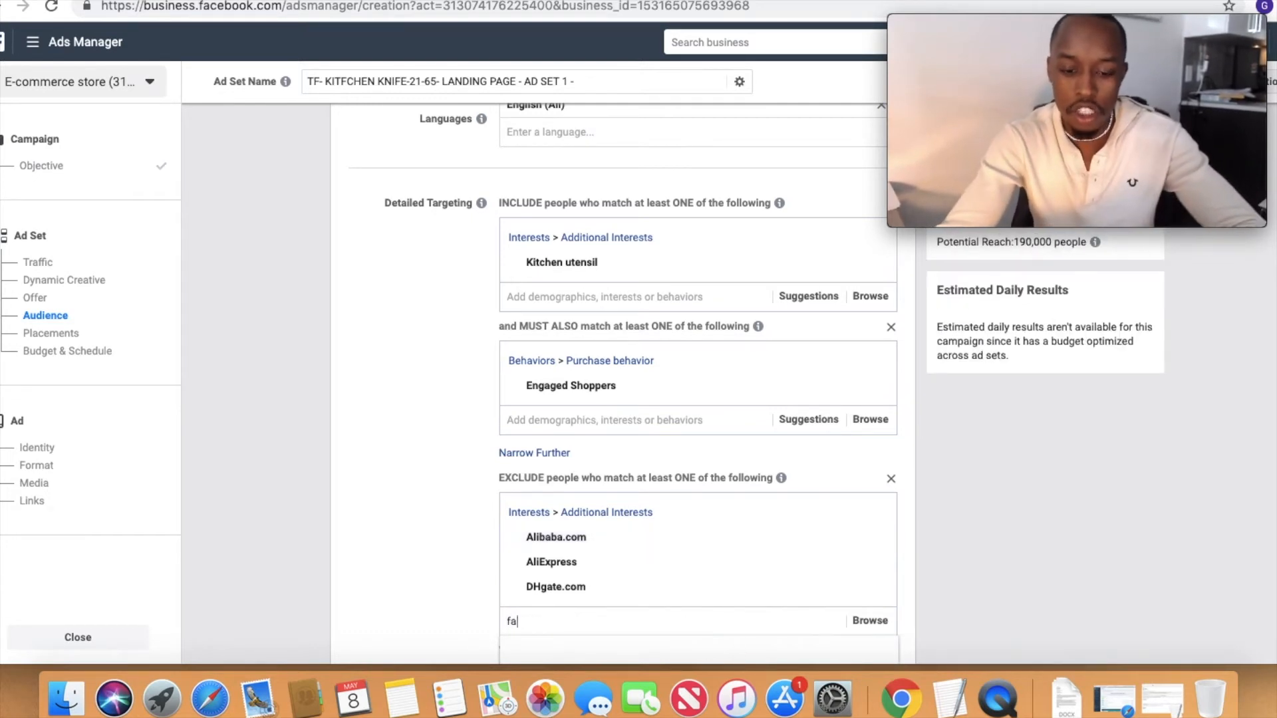
type("cebook business")
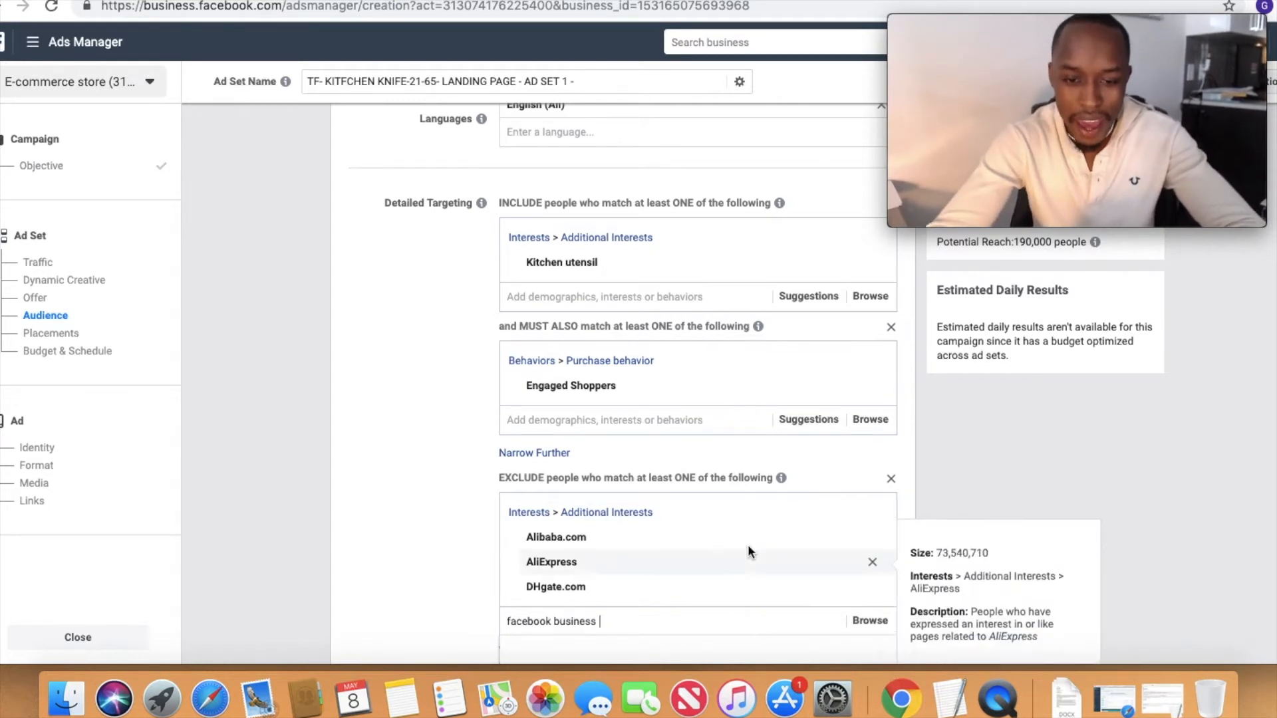
scroll(748, 545, "down", 2)
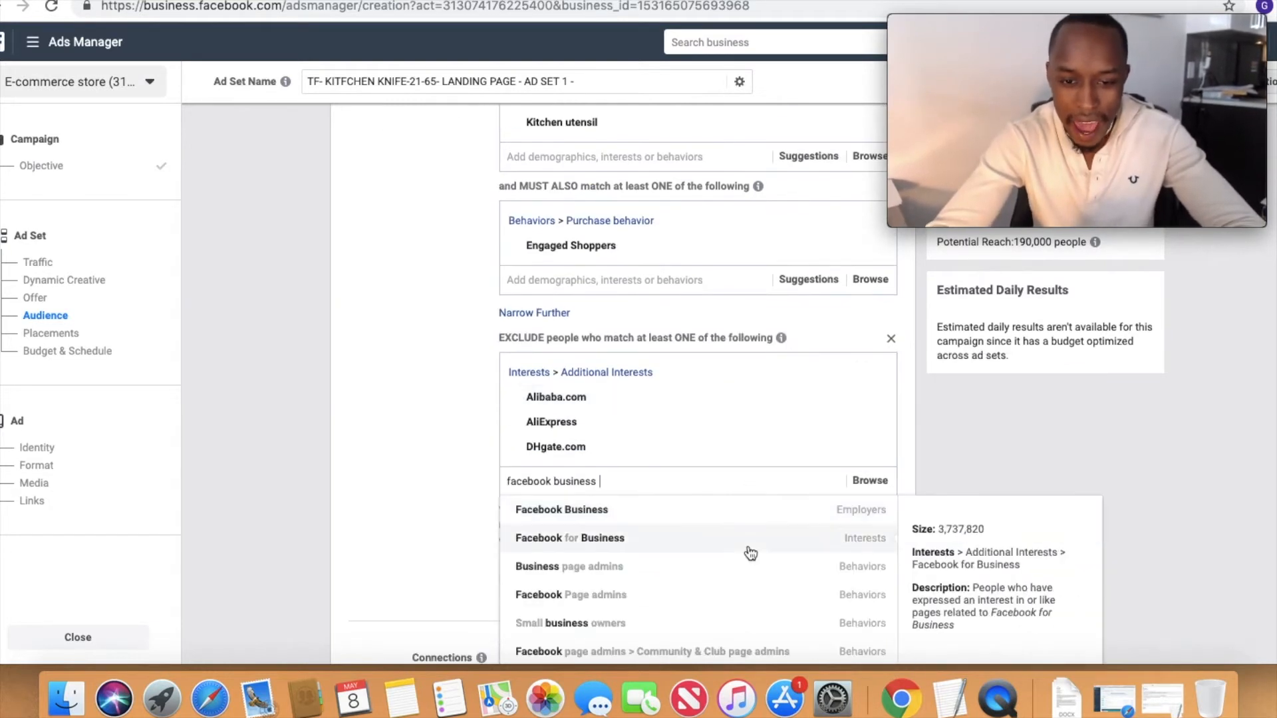
left_click(628, 569)
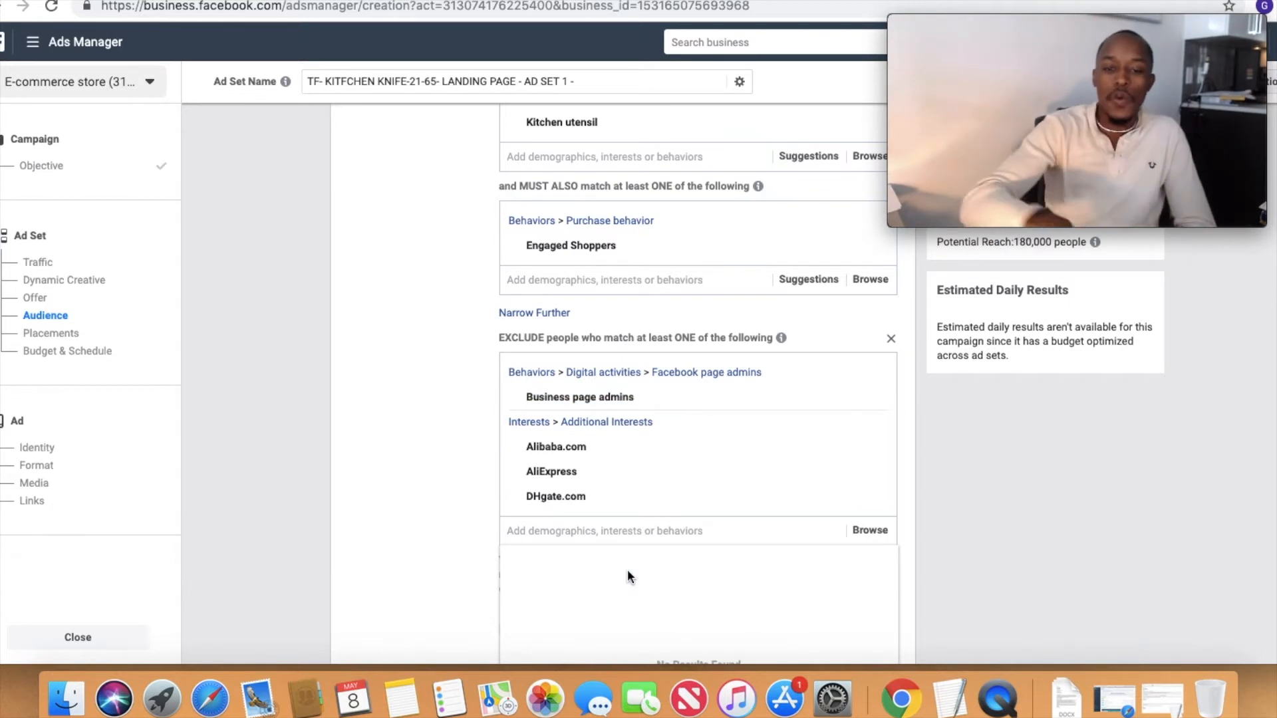
mouse_move(613, 393)
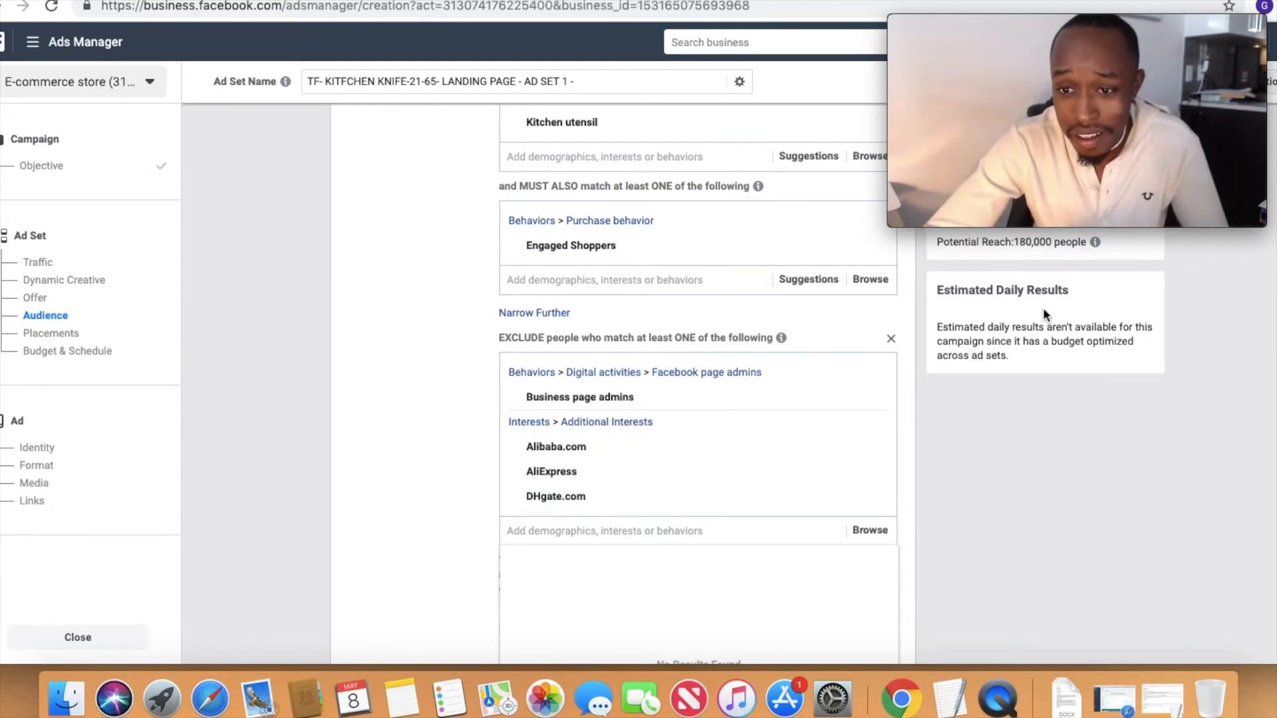
Step: Add the suggested interests Kitchenware and Chef's knife to the included detailed targeting
scroll(647, 225, "up", 3)
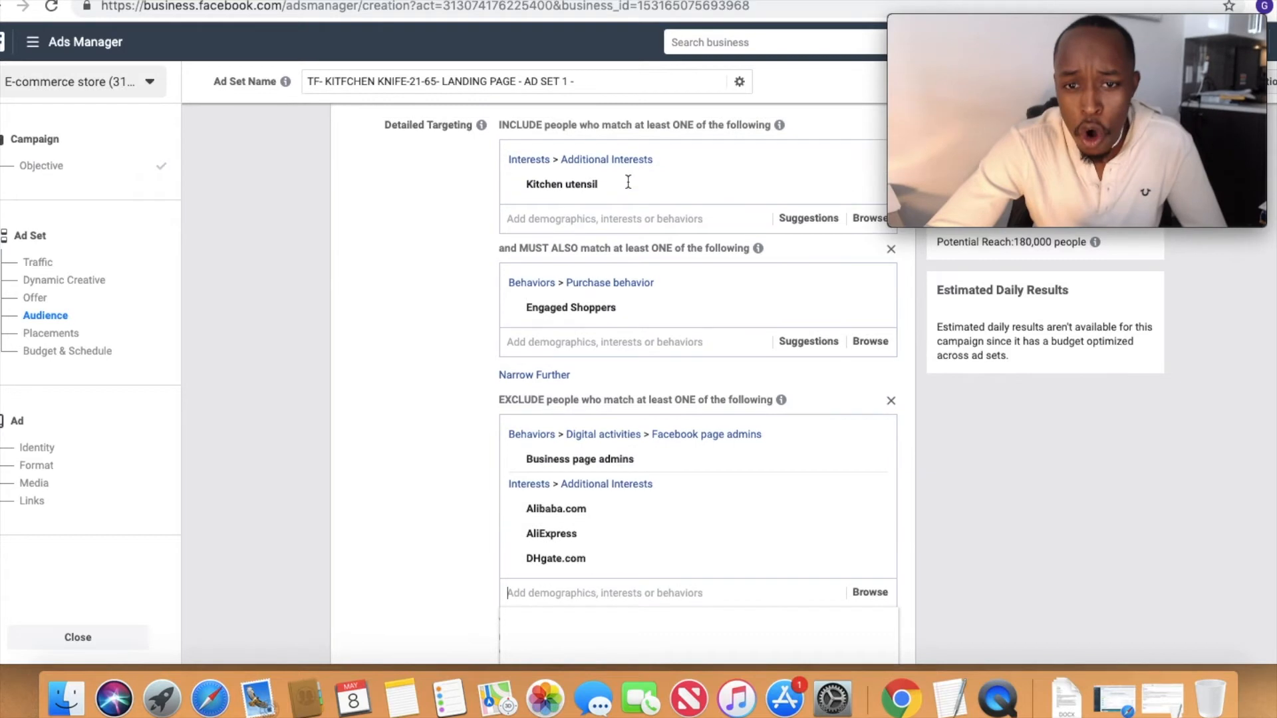
left_click(813, 270)
left_click(639, 310)
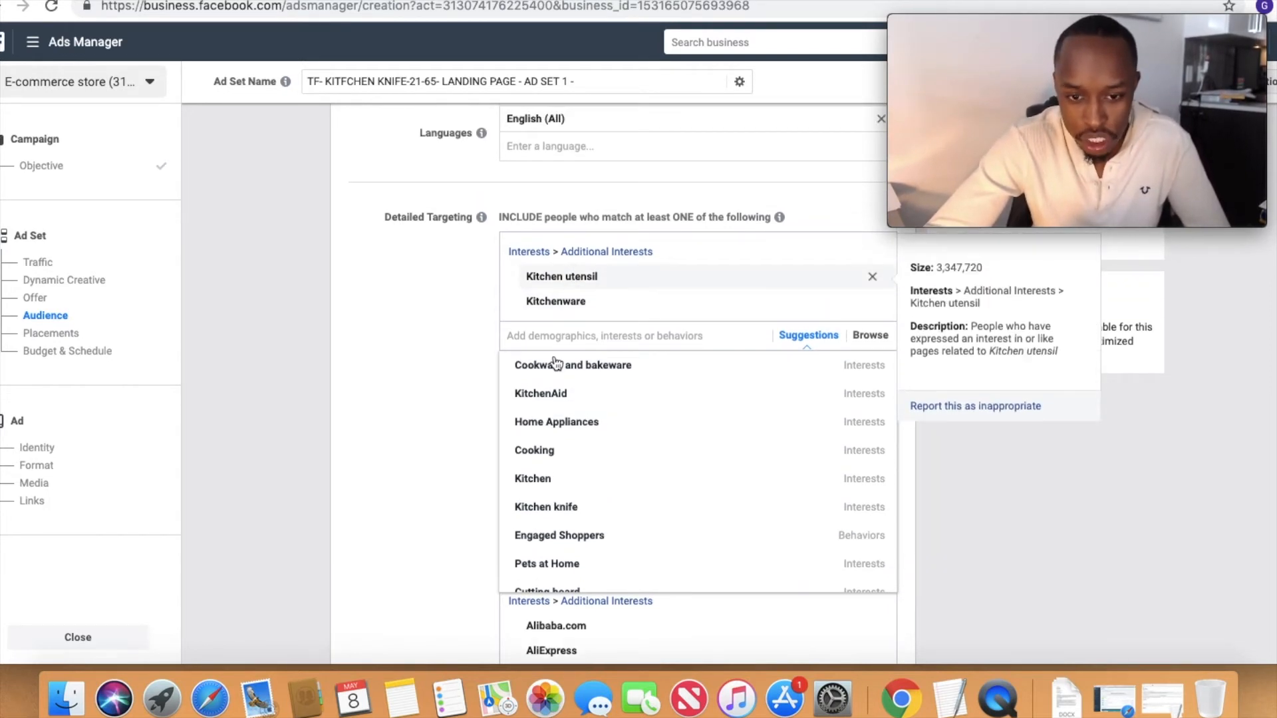
scroll(585, 523, "down", 3)
scroll(586, 525, "down", 3)
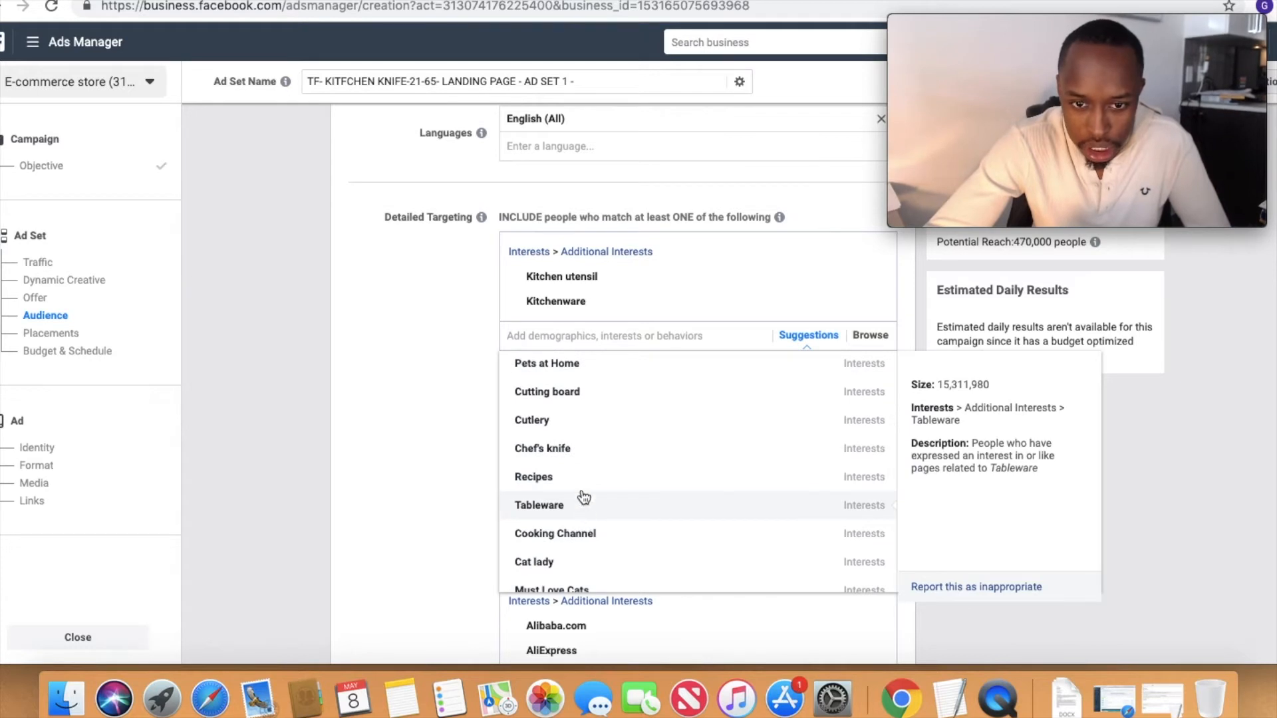
left_click(581, 458)
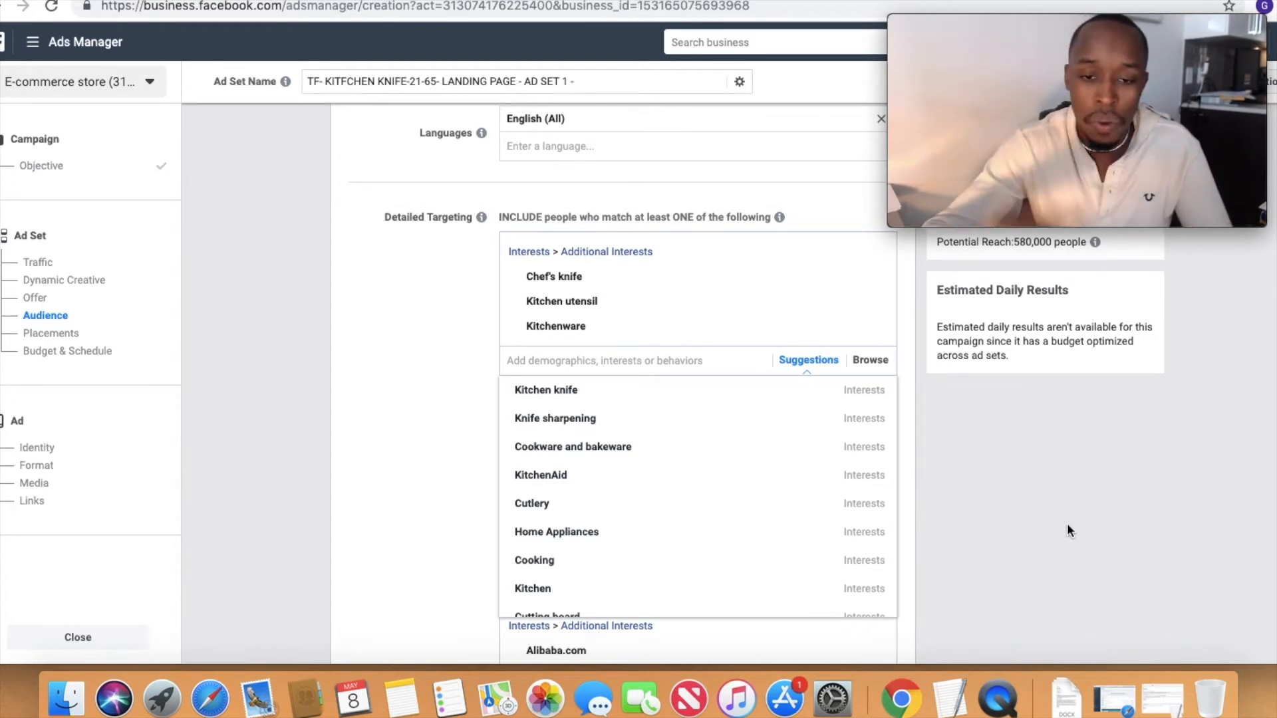
scroll(1058, 546, "down", 5)
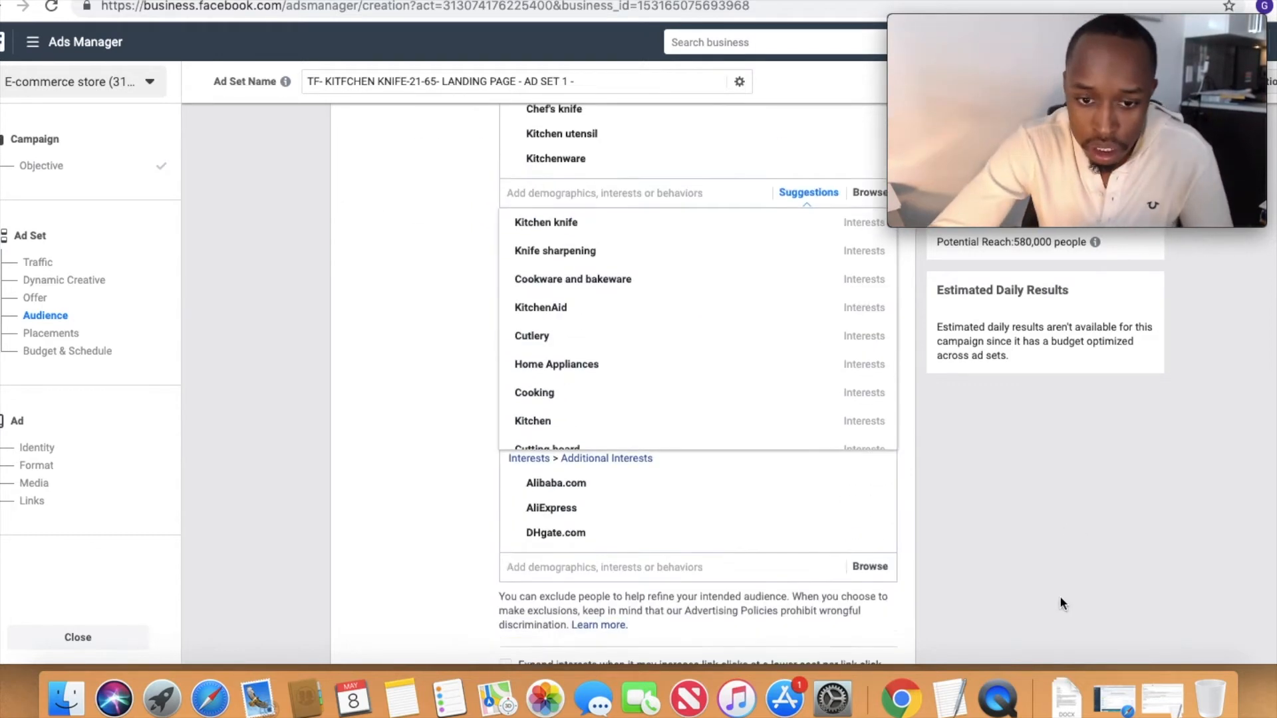
left_click(1028, 487)
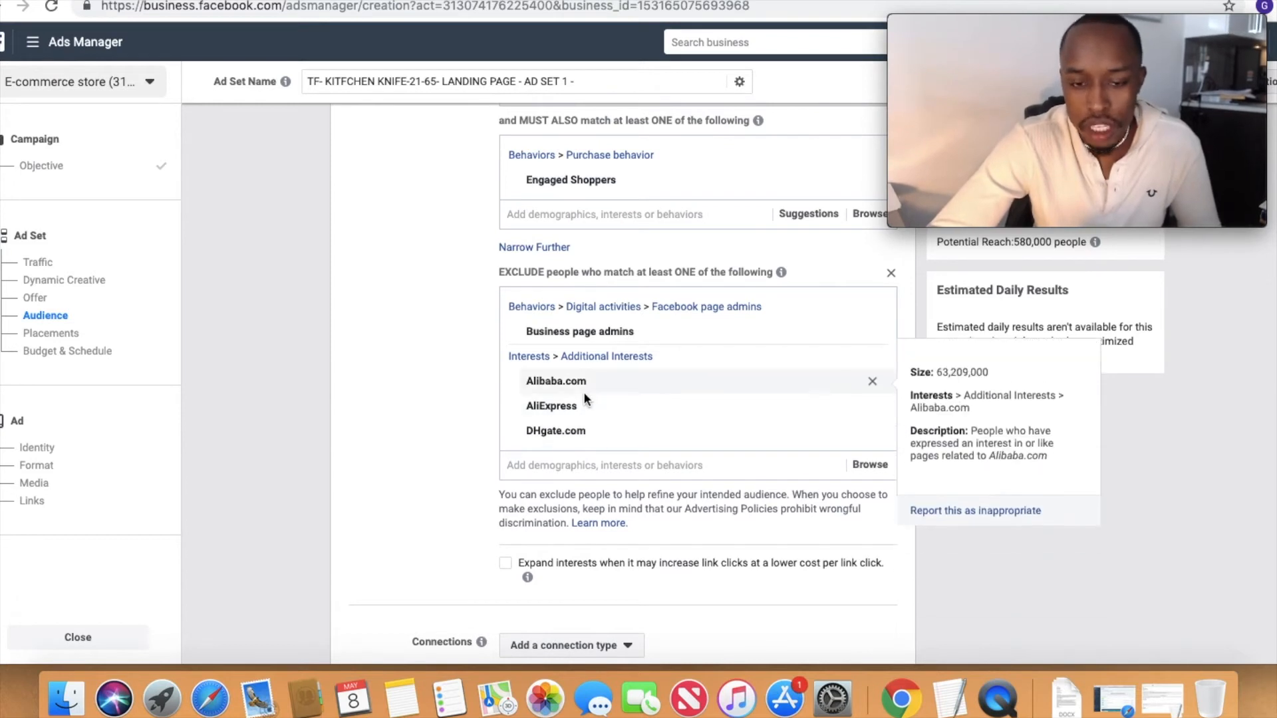
Step: Examine the full detailed targeting, from the included interests and Engaged Shoppers behavior through the exclusions, along with the connection settings
scroll(584, 392, "up", 1)
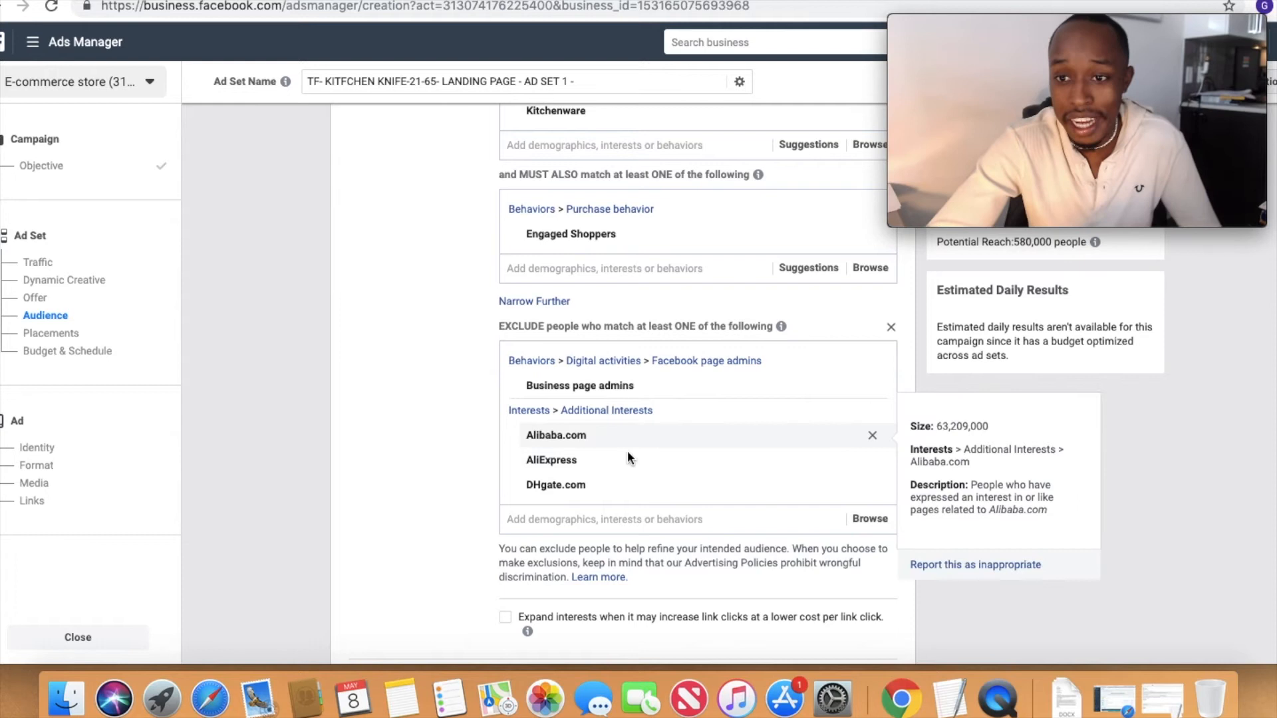
scroll(598, 411, "up", 3)
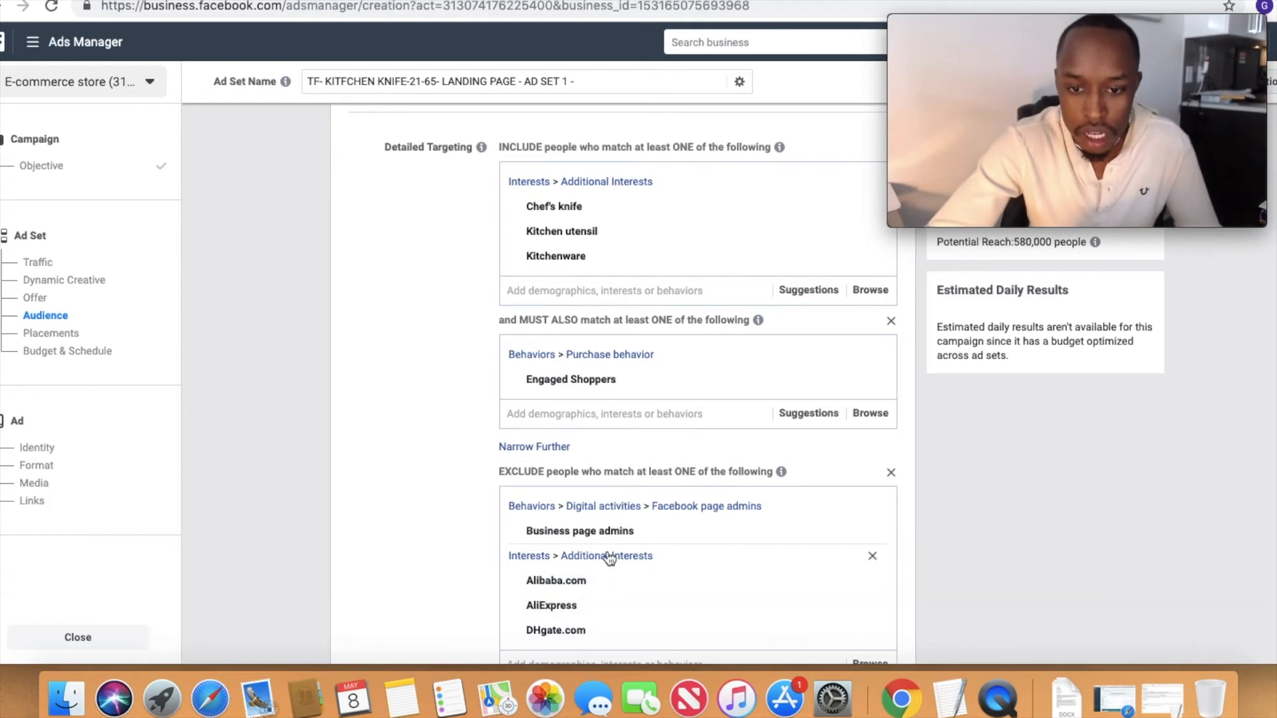
scroll(607, 559, "down", 3)
scroll(608, 558, "up", 1)
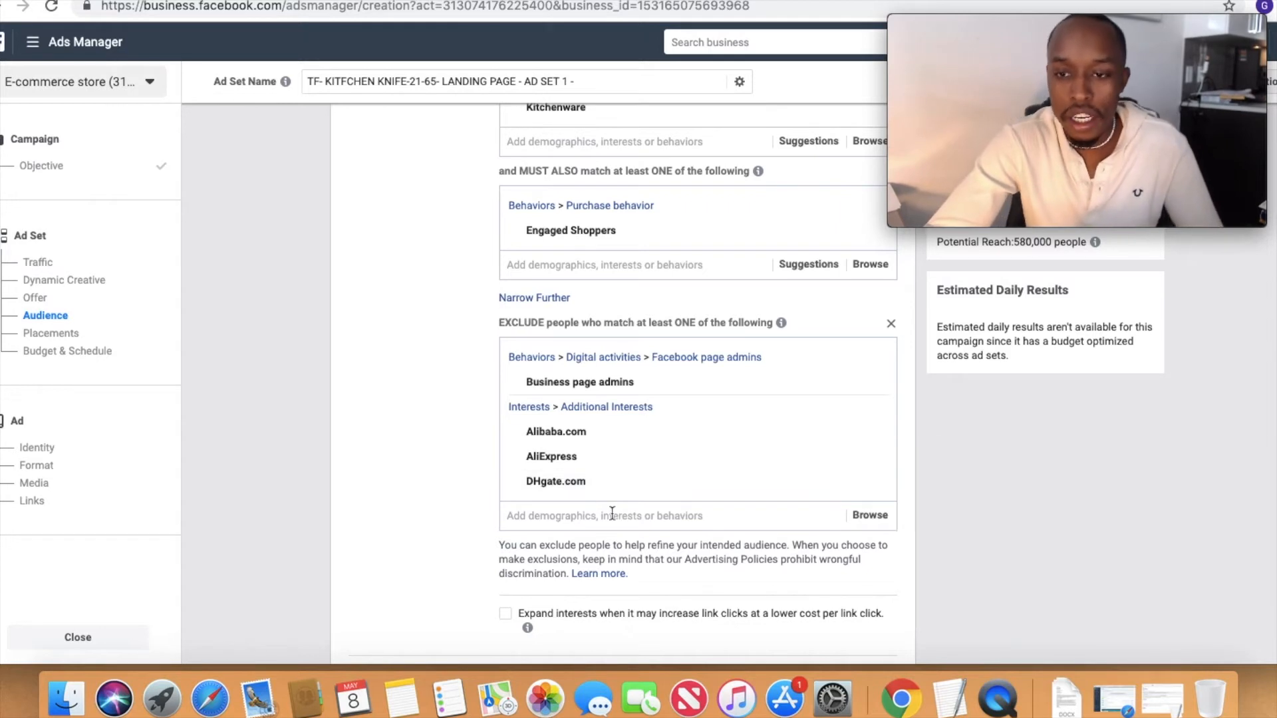
scroll(609, 504, "down", 1)
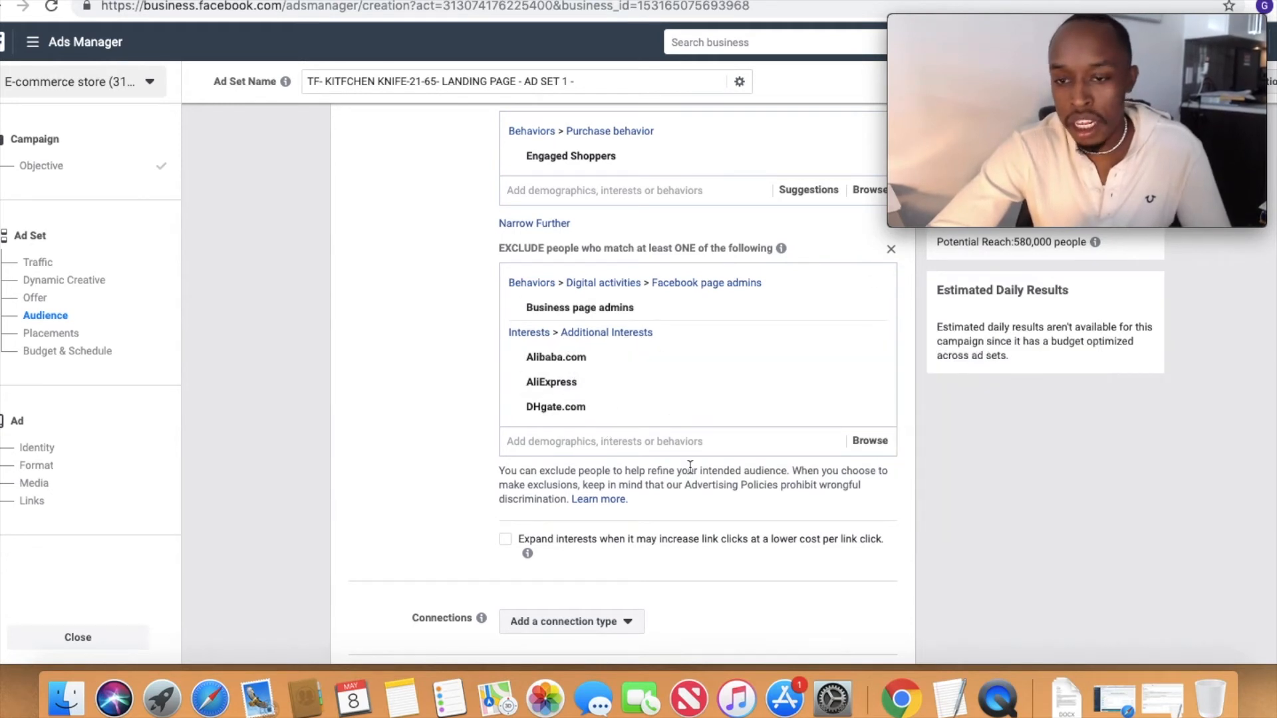
scroll(693, 524, "down", 2)
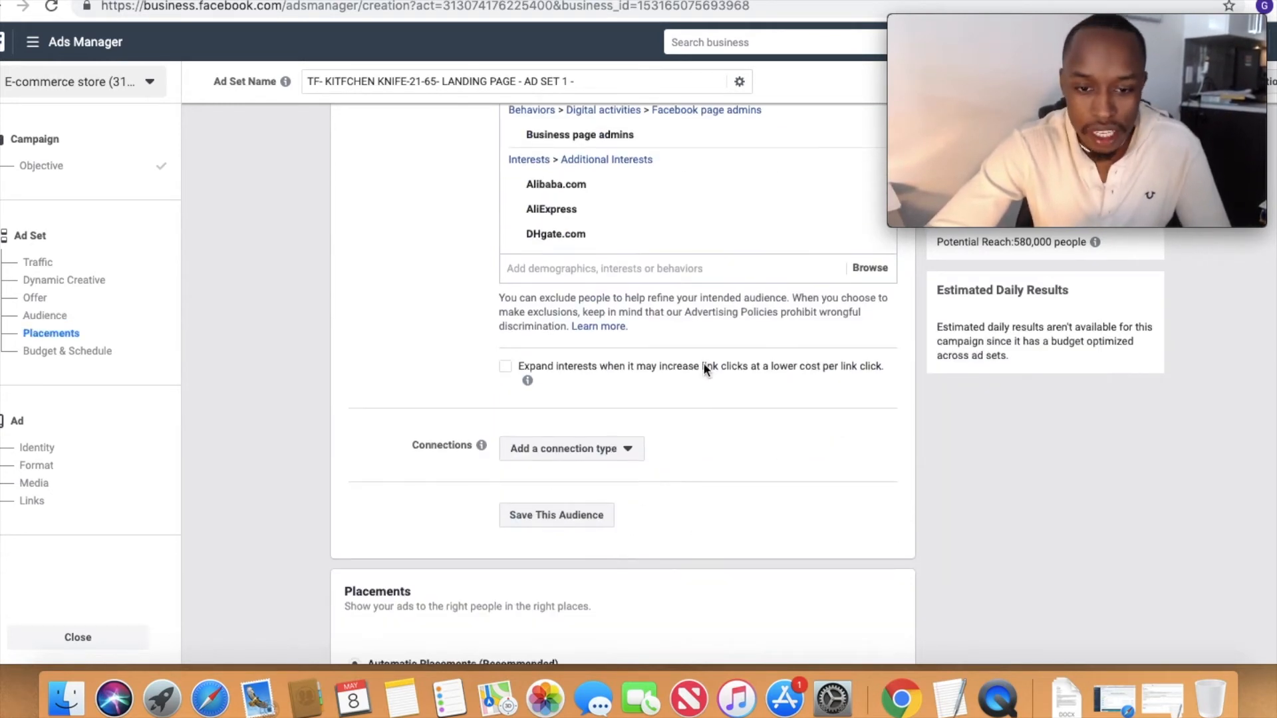
scroll(564, 540, "down", 1)
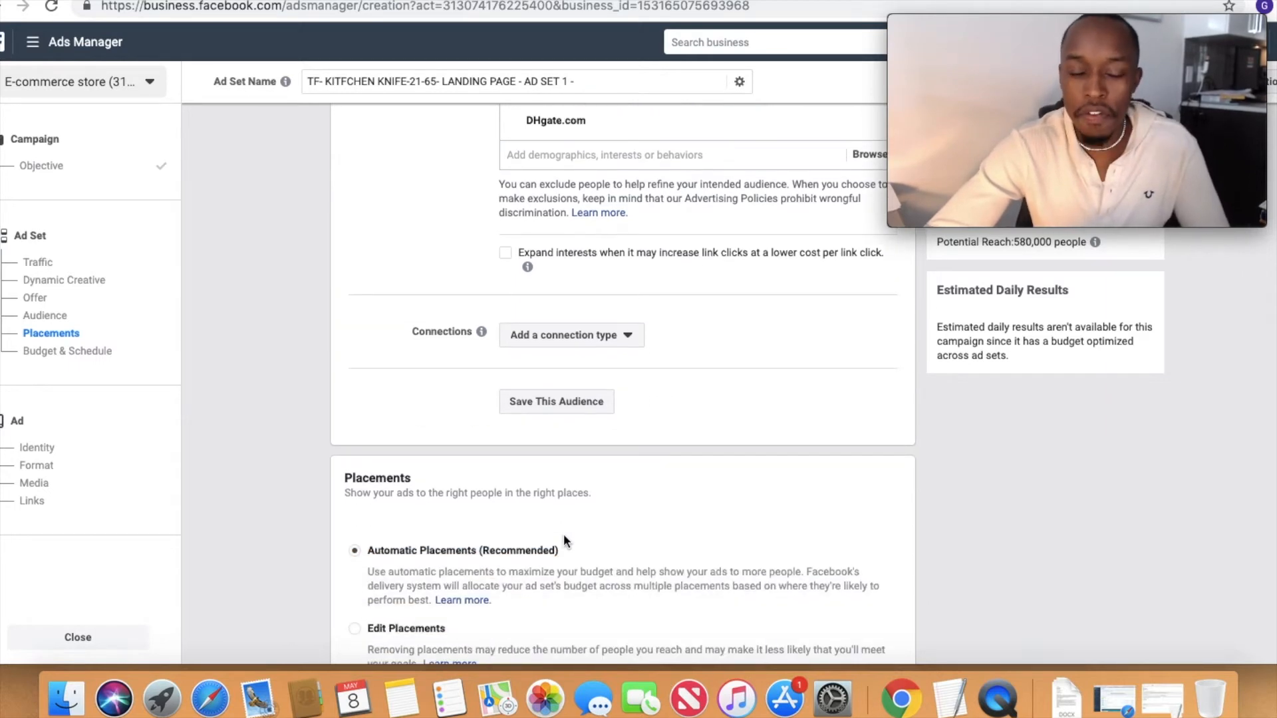
scroll(564, 540, "up", 2)
scroll(553, 309, "up", 6)
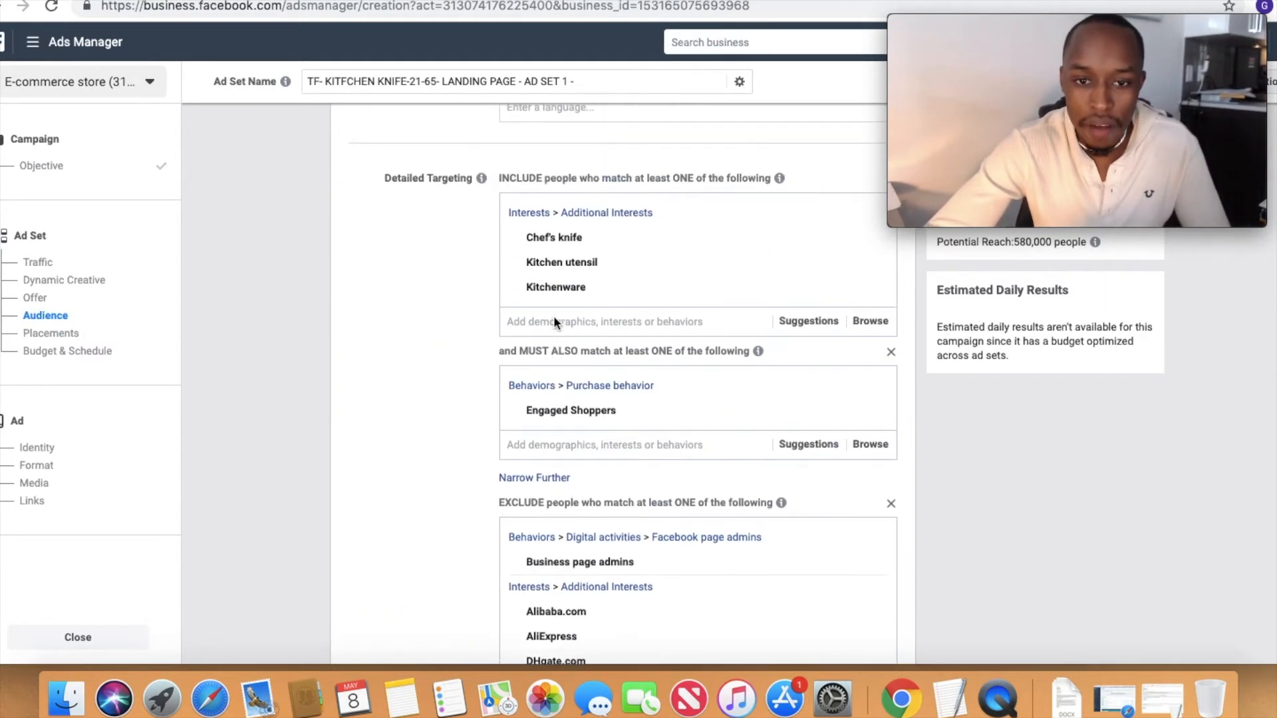
scroll(572, 338, "up", 4)
Step: Switch the ad set from automatic to edited placements and restrict the device type to Mobile
scroll(572, 338, "down", 10)
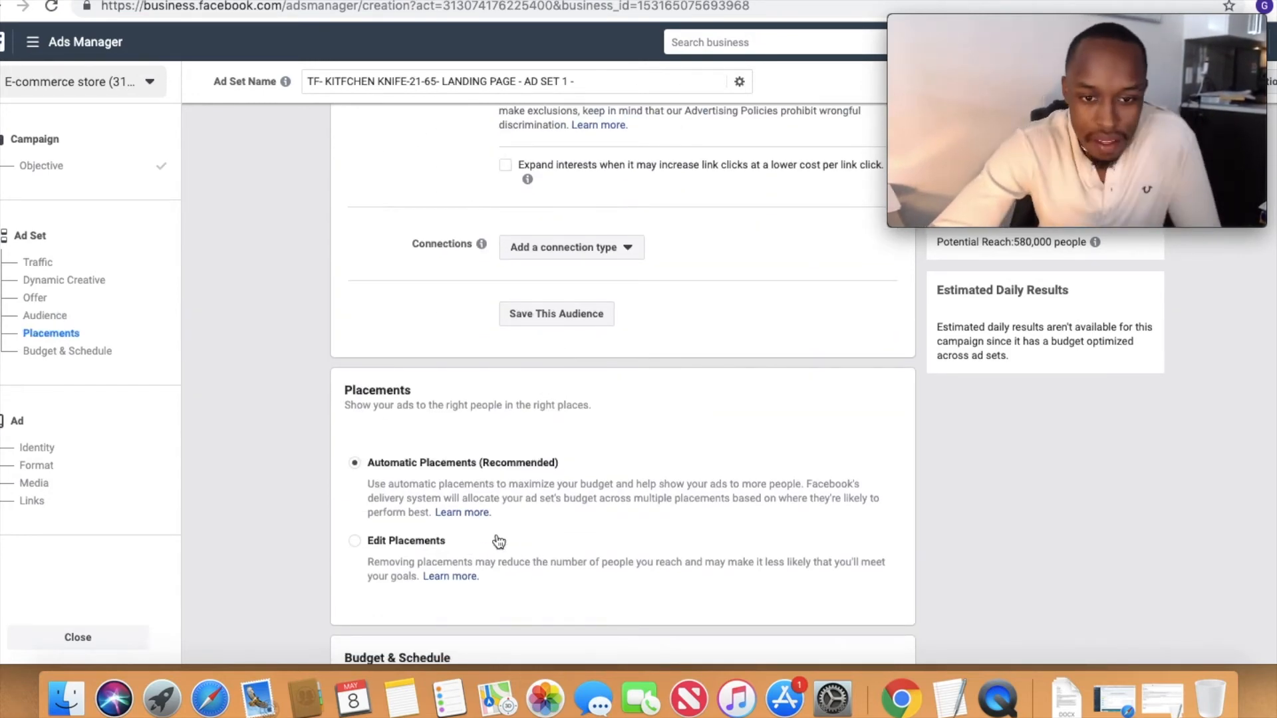
left_click(433, 544)
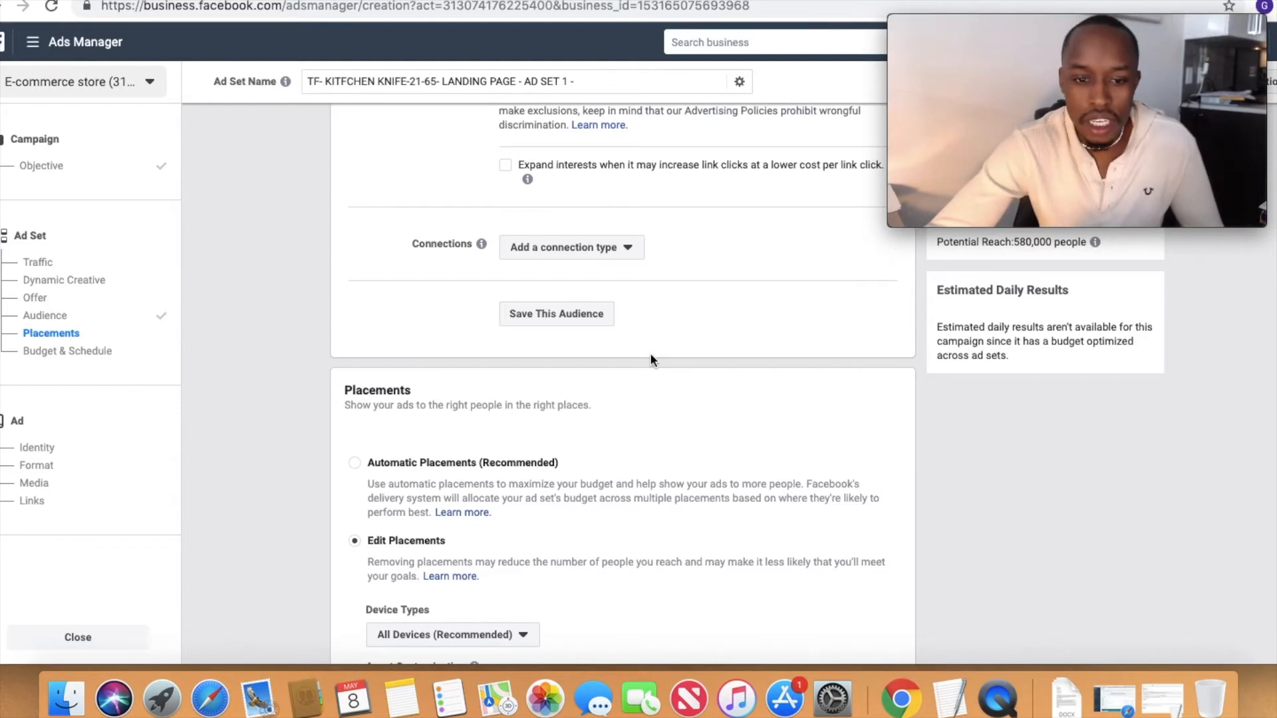
scroll(649, 352, "down", 3)
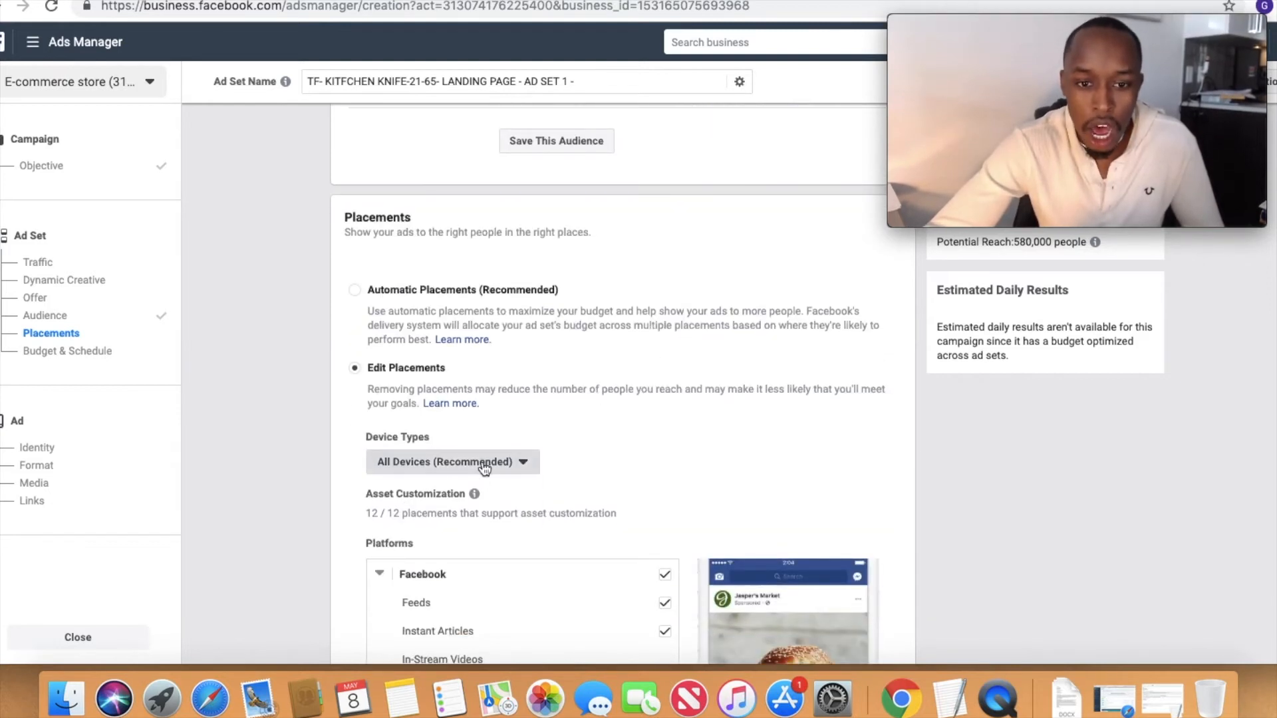
left_click(483, 462)
left_click(433, 512)
left_click(524, 473)
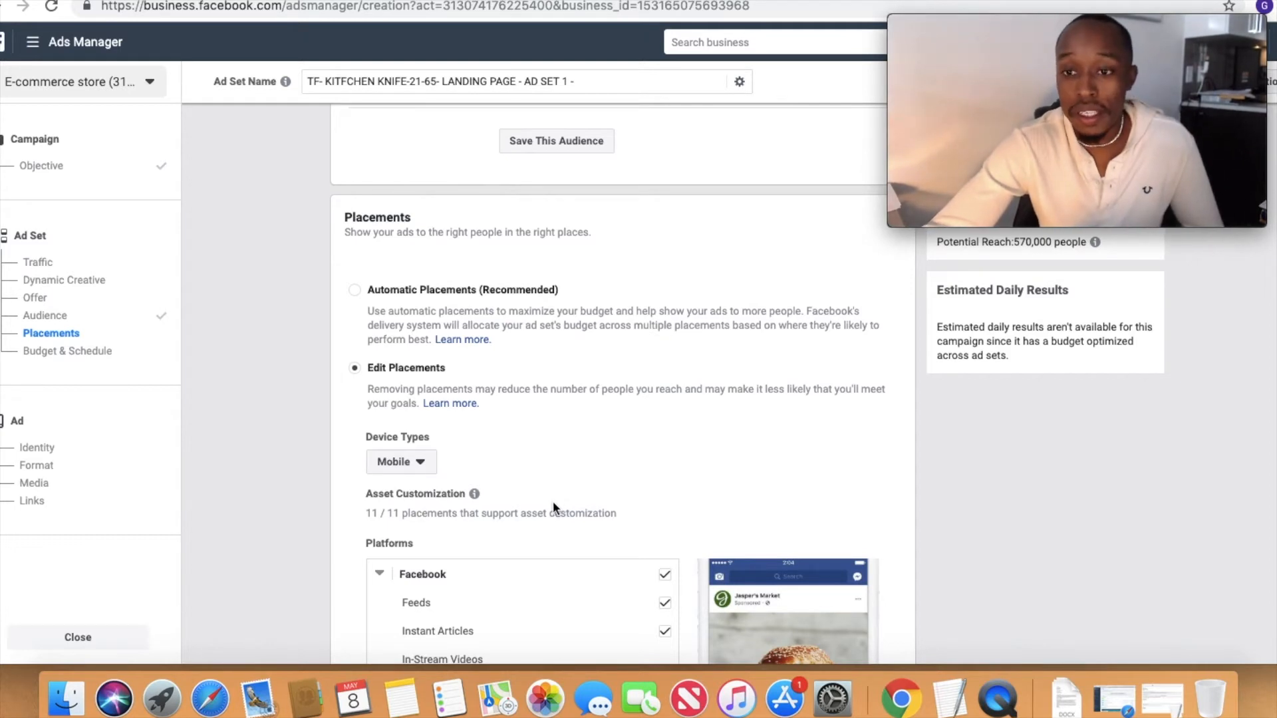
left_click(399, 461)
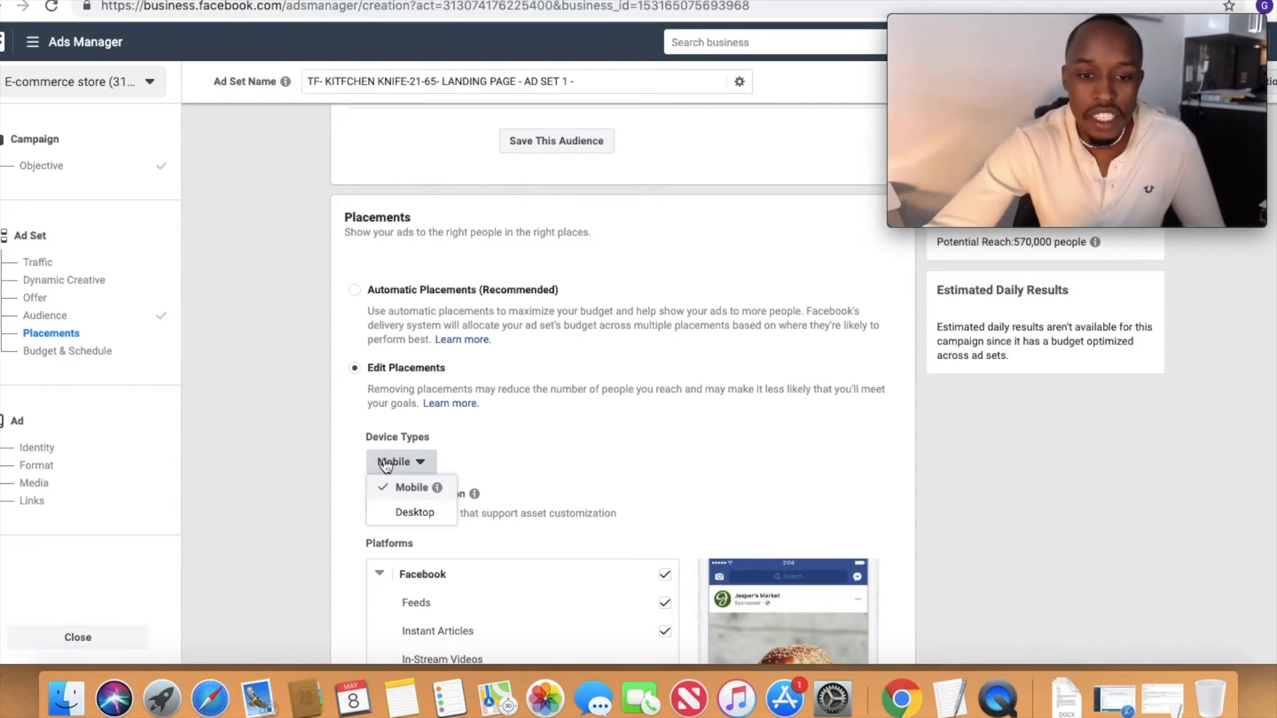
left_click(616, 469)
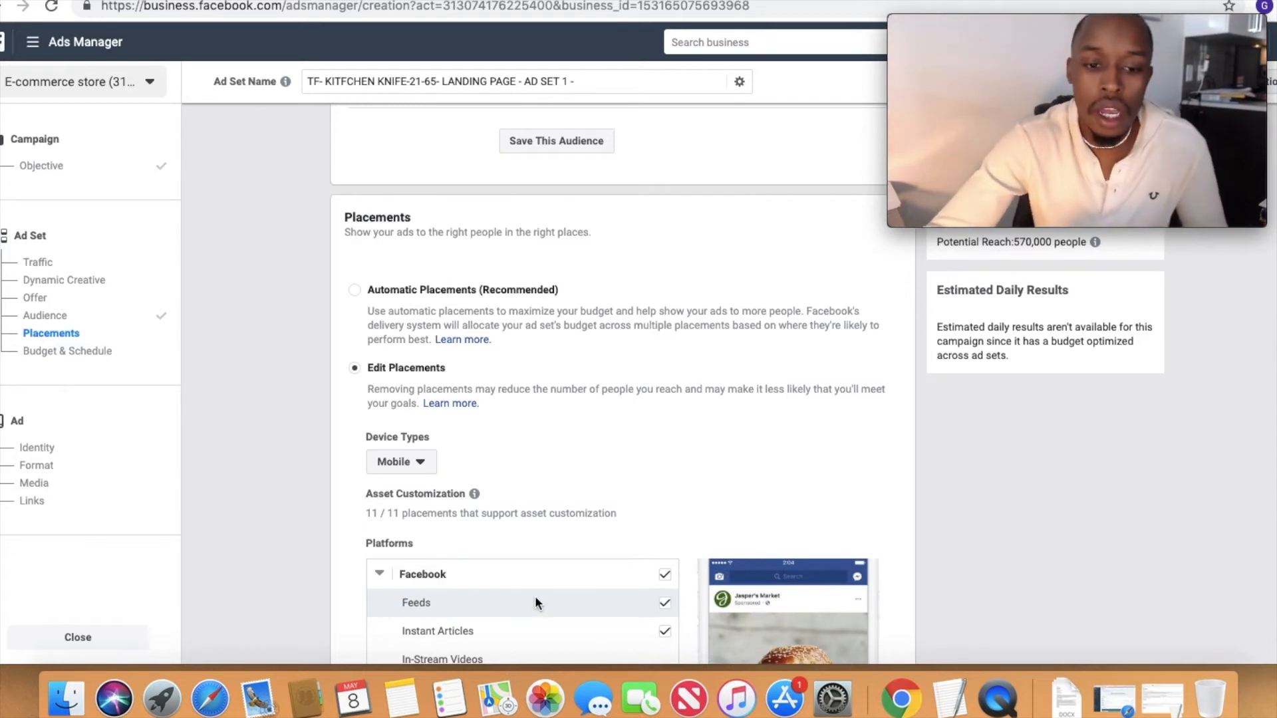
Step: Limit the platforms to Facebook Feeds and Instagram Feed and Stories, removing the other Facebook placements, Audience Network and Messenger
scroll(537, 602, "down", 4)
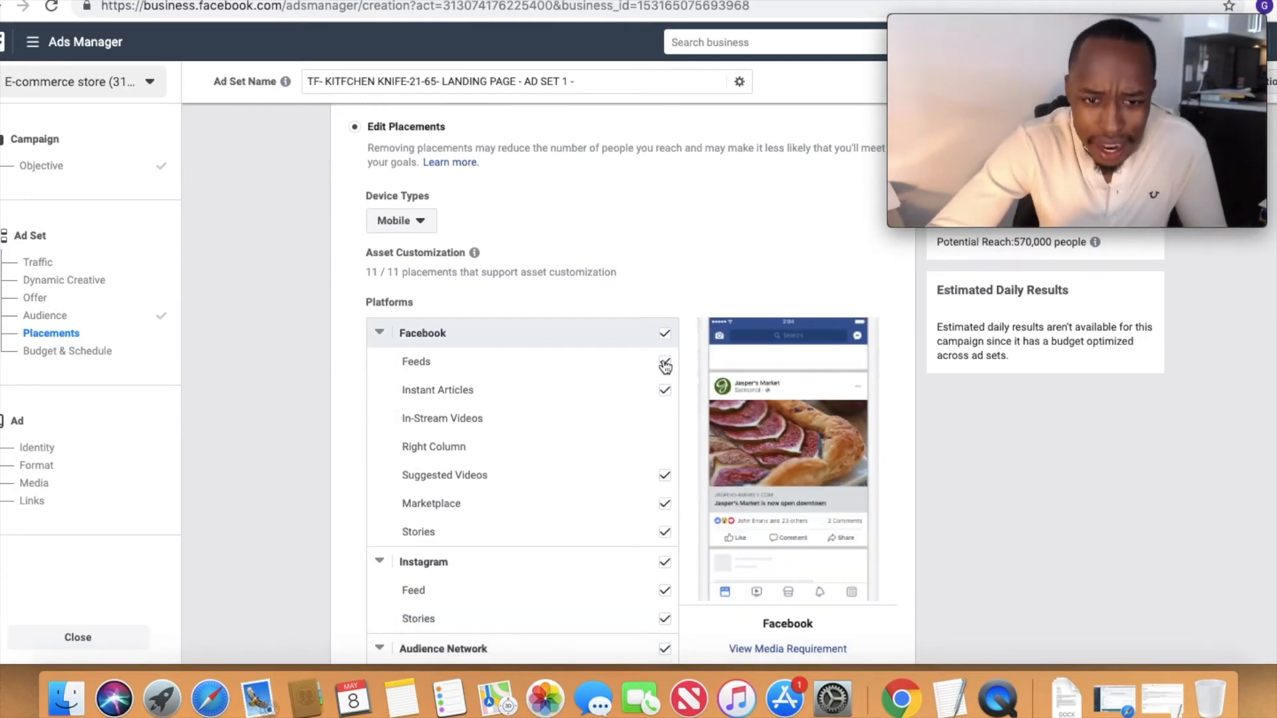
left_click(665, 364)
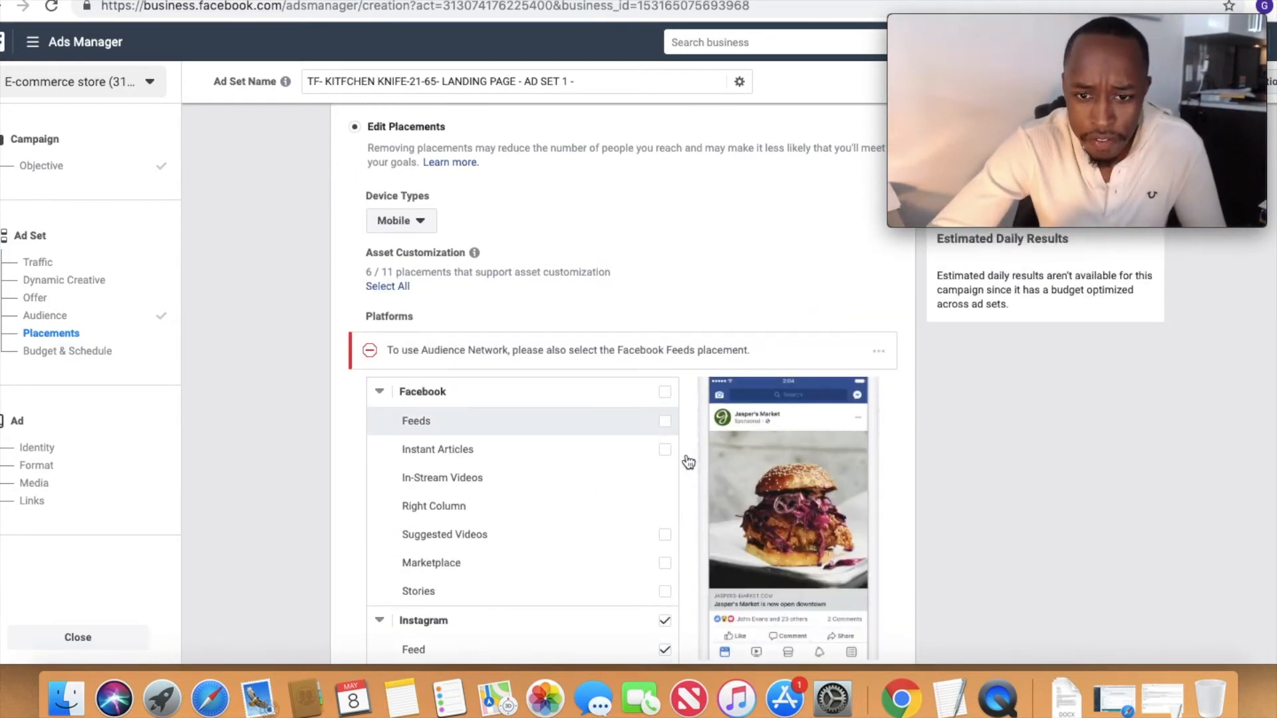
scroll(677, 513, "down", 4)
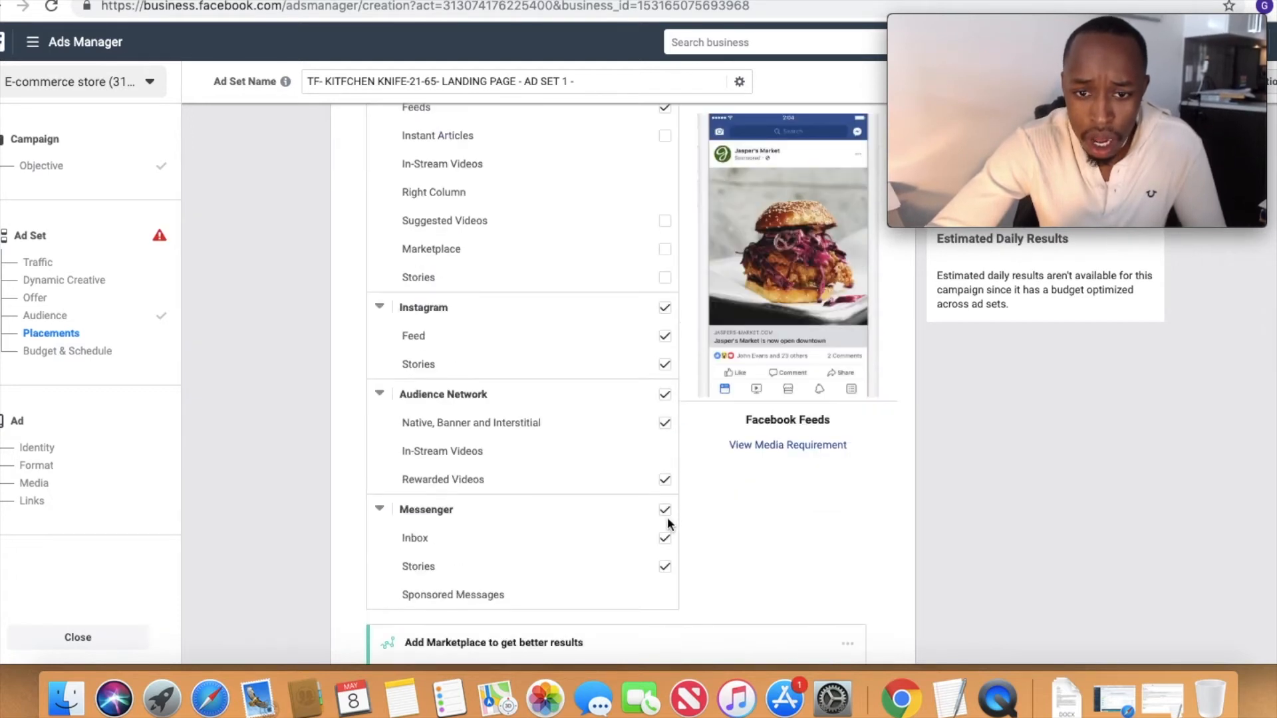
scroll(667, 525, "down", 2)
left_click(666, 291)
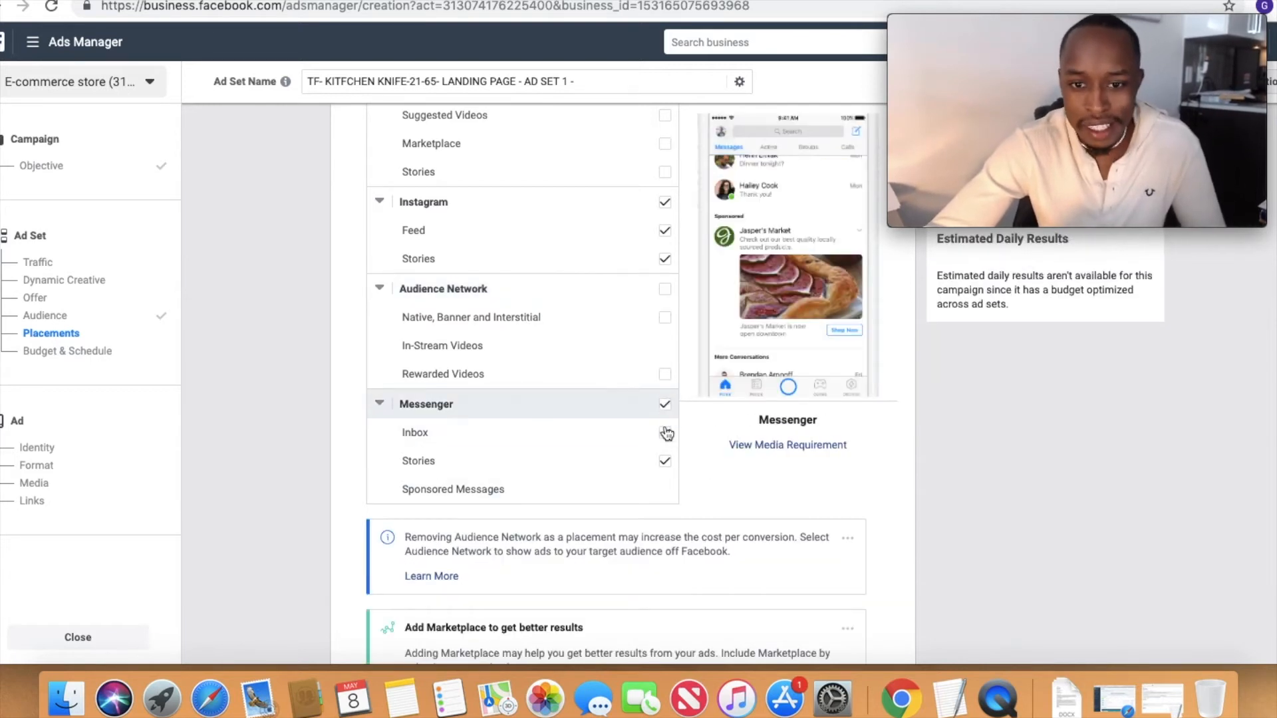
scroll(728, 439, "up", 6)
scroll(729, 435, "up", 3)
scroll(479, 331, "up", 1)
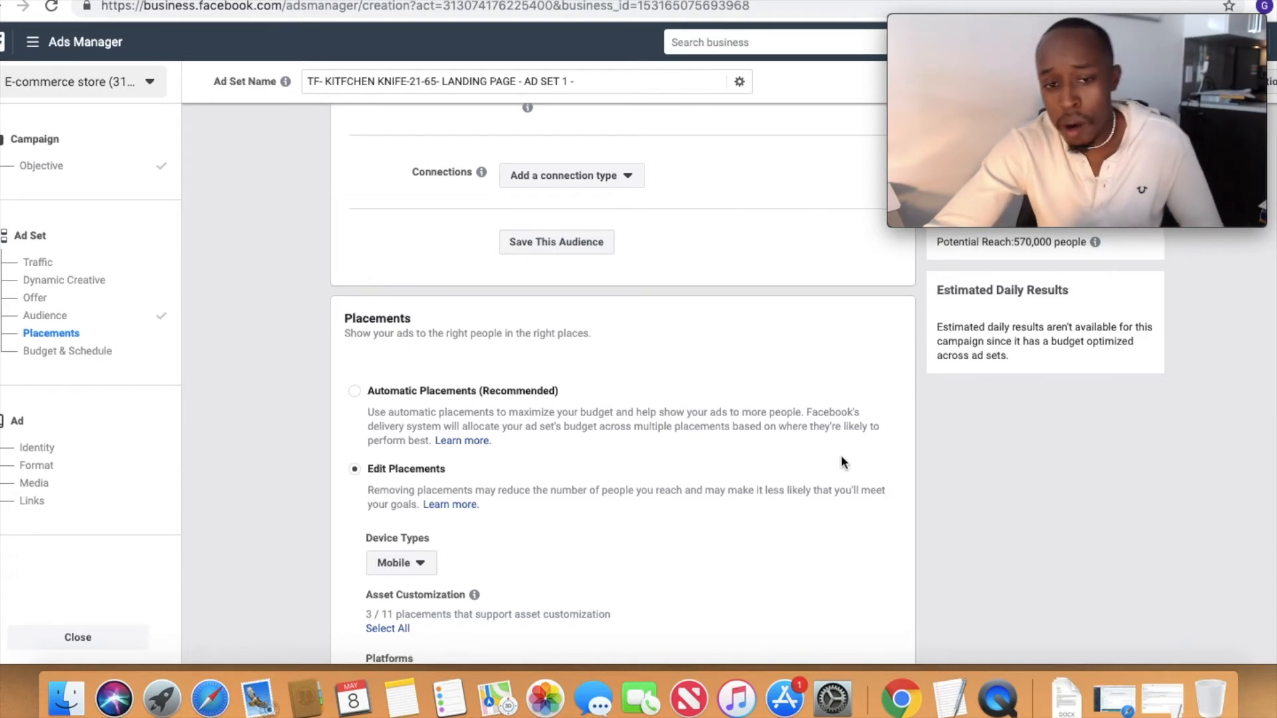
Step: Turn on the battery percentage display in the macOS menu bar
left_click(1021, 1)
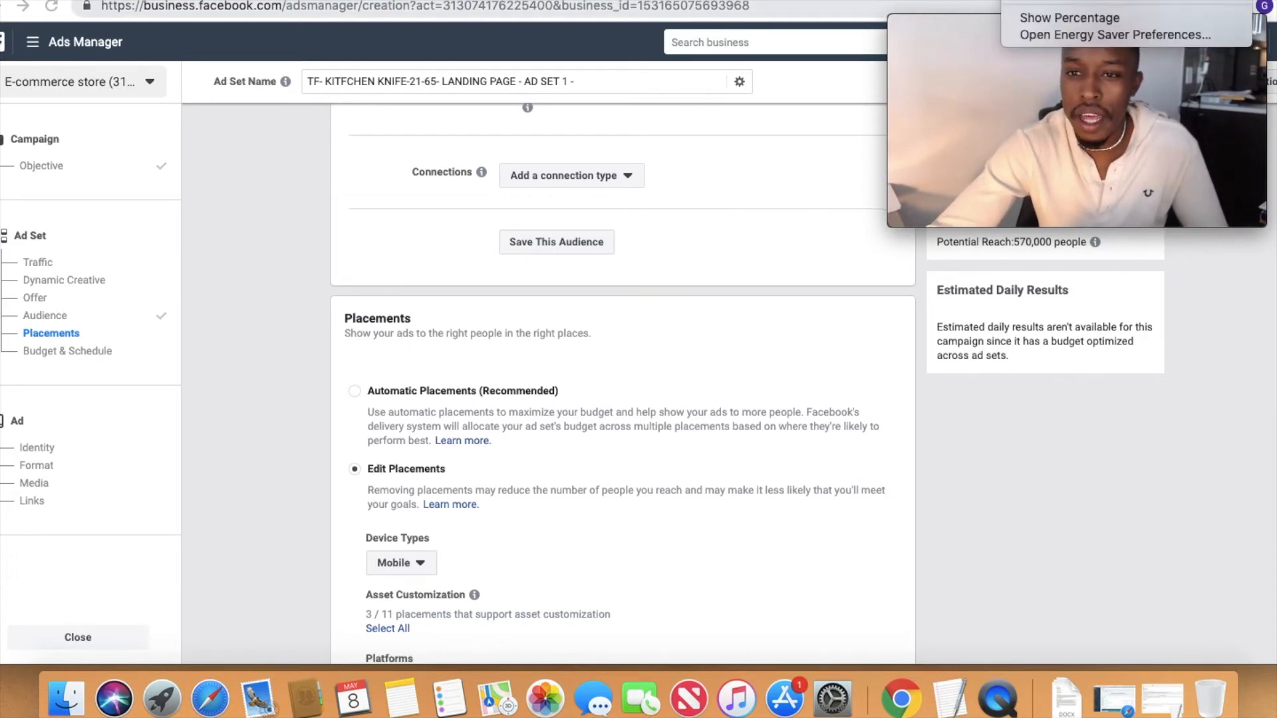
left_click(1055, 21)
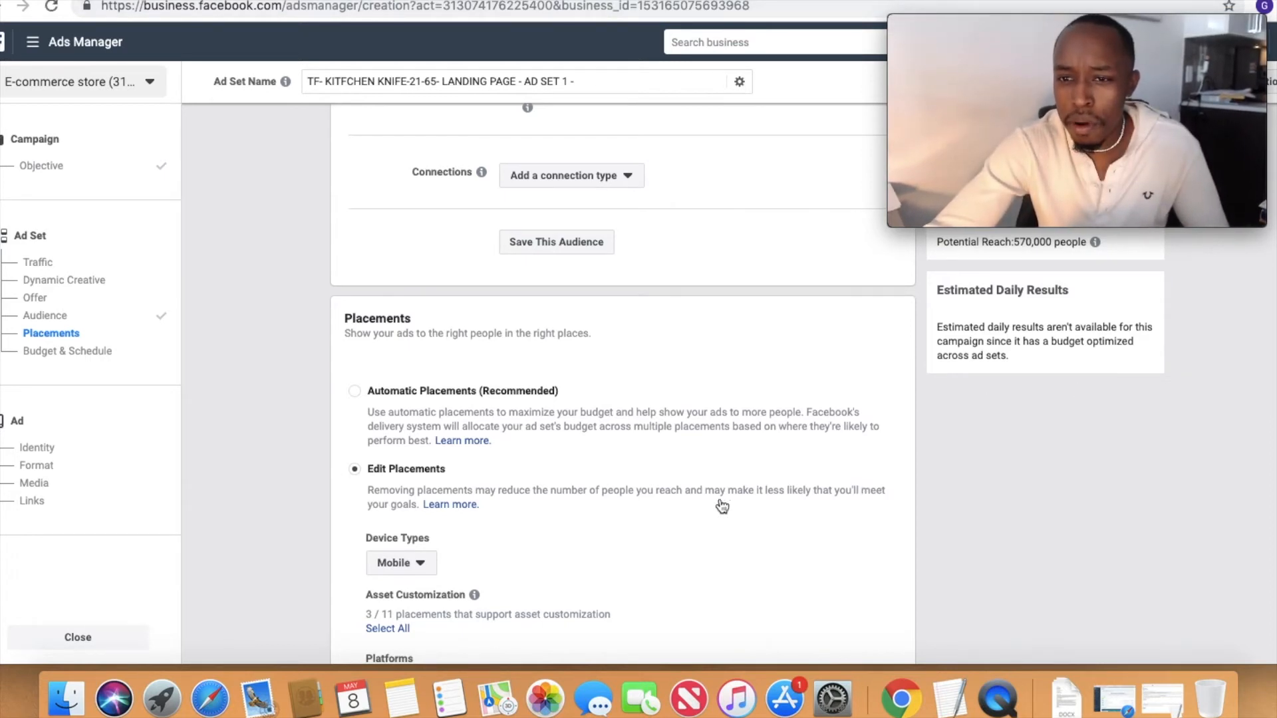
Step: Switch the ad set schedule to a start and end date and set the start date to May 9, 2019
scroll(764, 559, "down", 1)
scroll(759, 459, "down", 15)
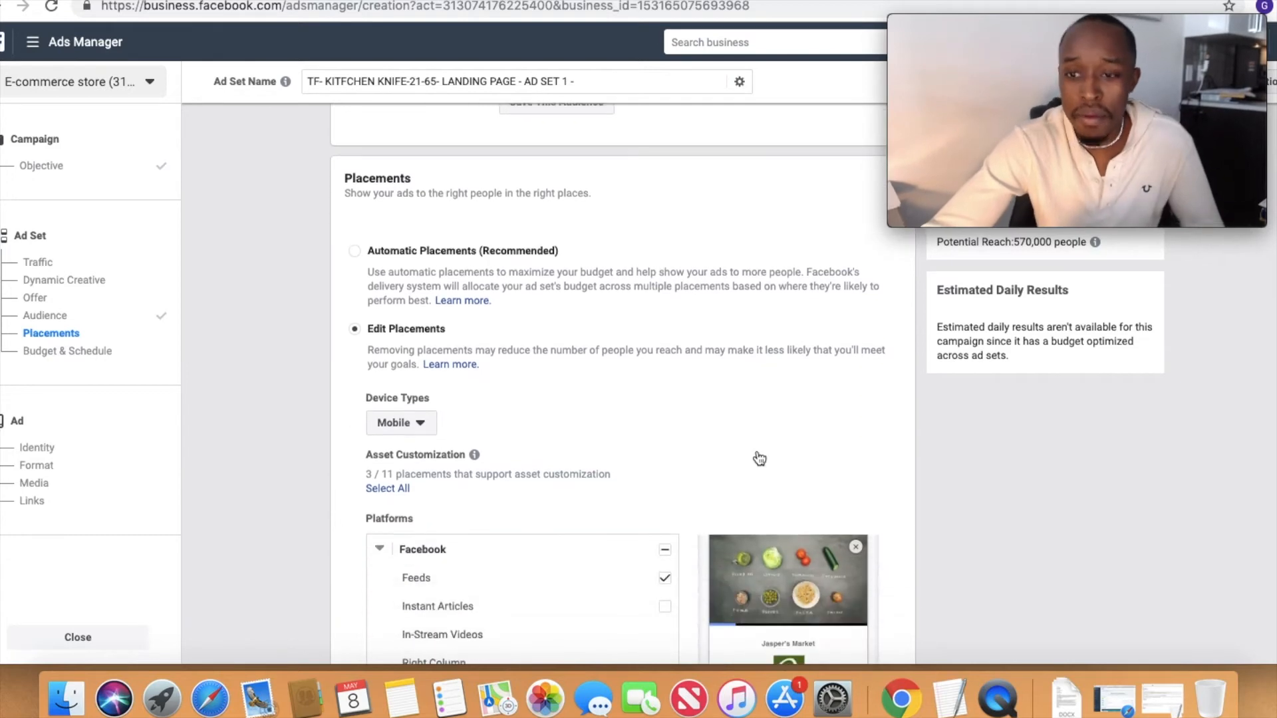
scroll(725, 525, "down", 10)
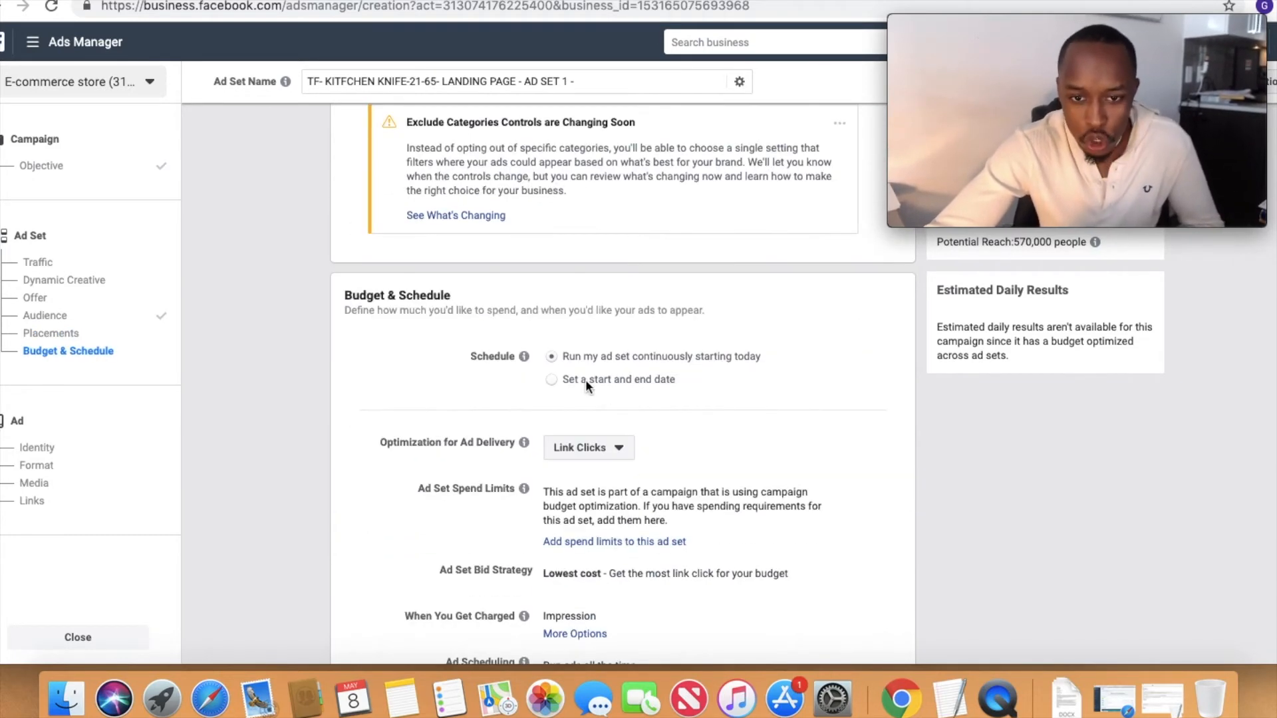
left_click(566, 381)
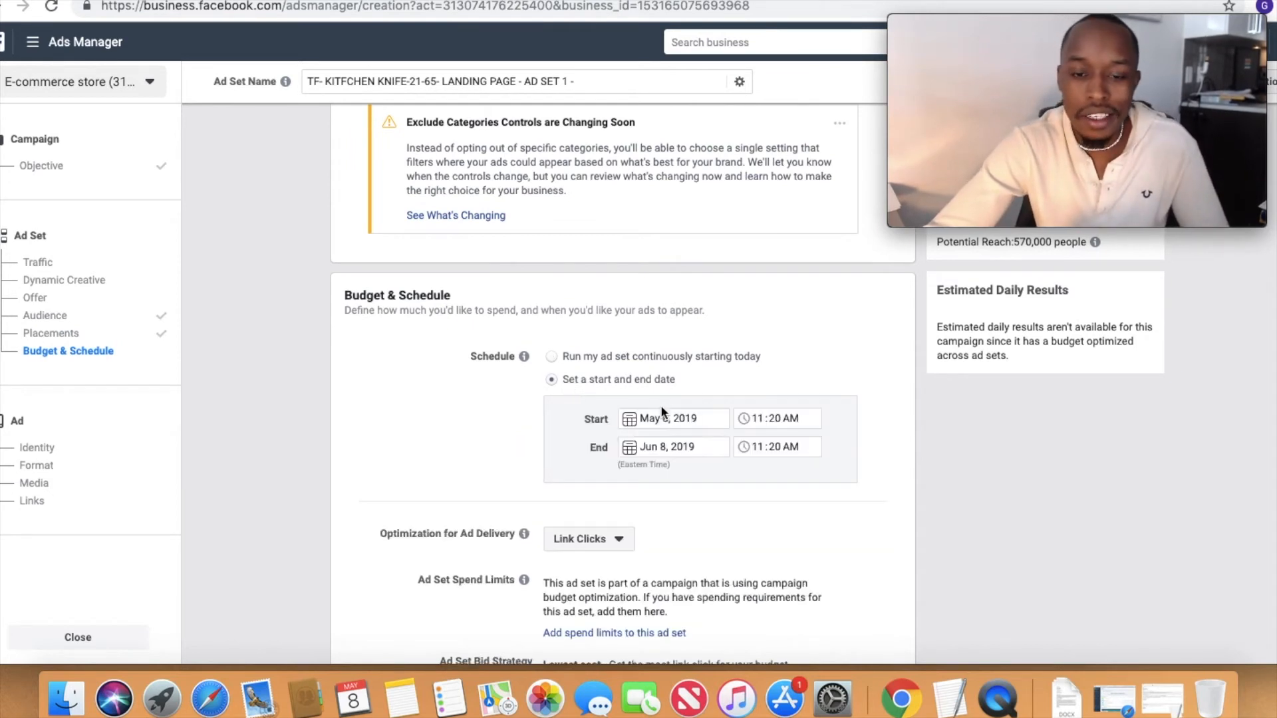
left_click(687, 419)
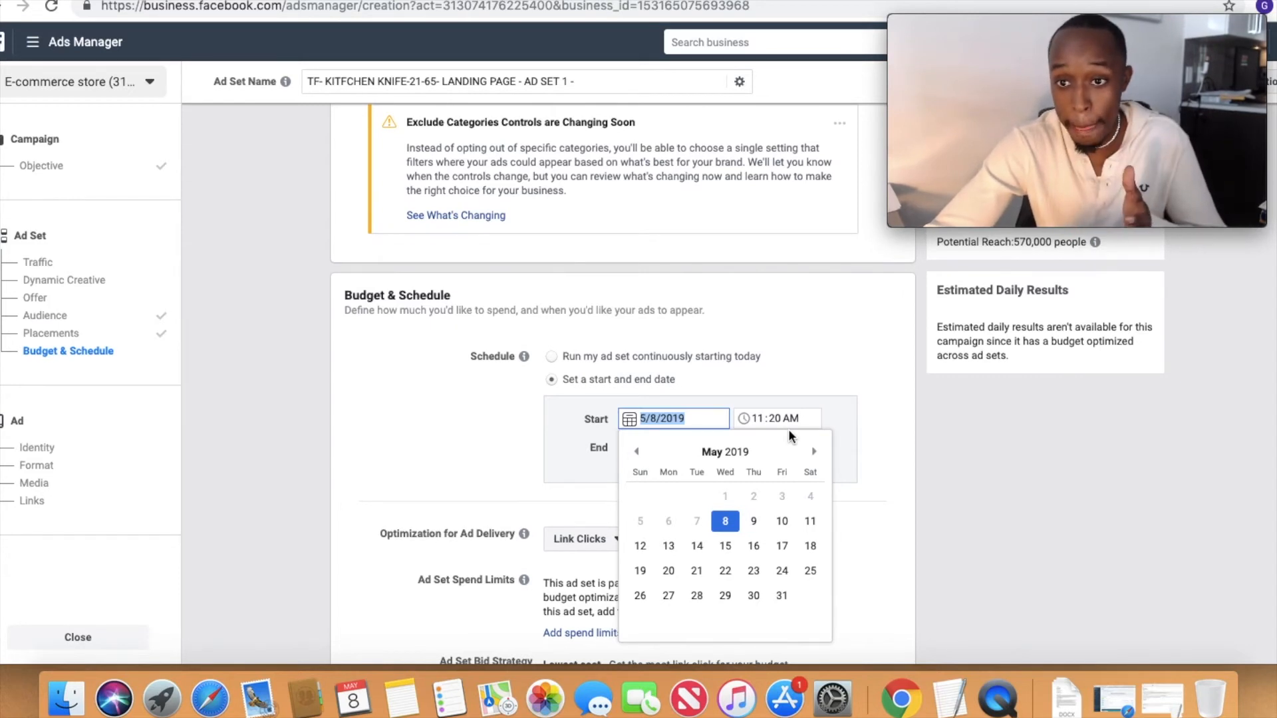
mouse_move(972, 121)
mouse_move(991, 31)
left_mouse_down()
mouse_move(1003, 28)
mouse_move(1001, 49)
left_mouse_up()
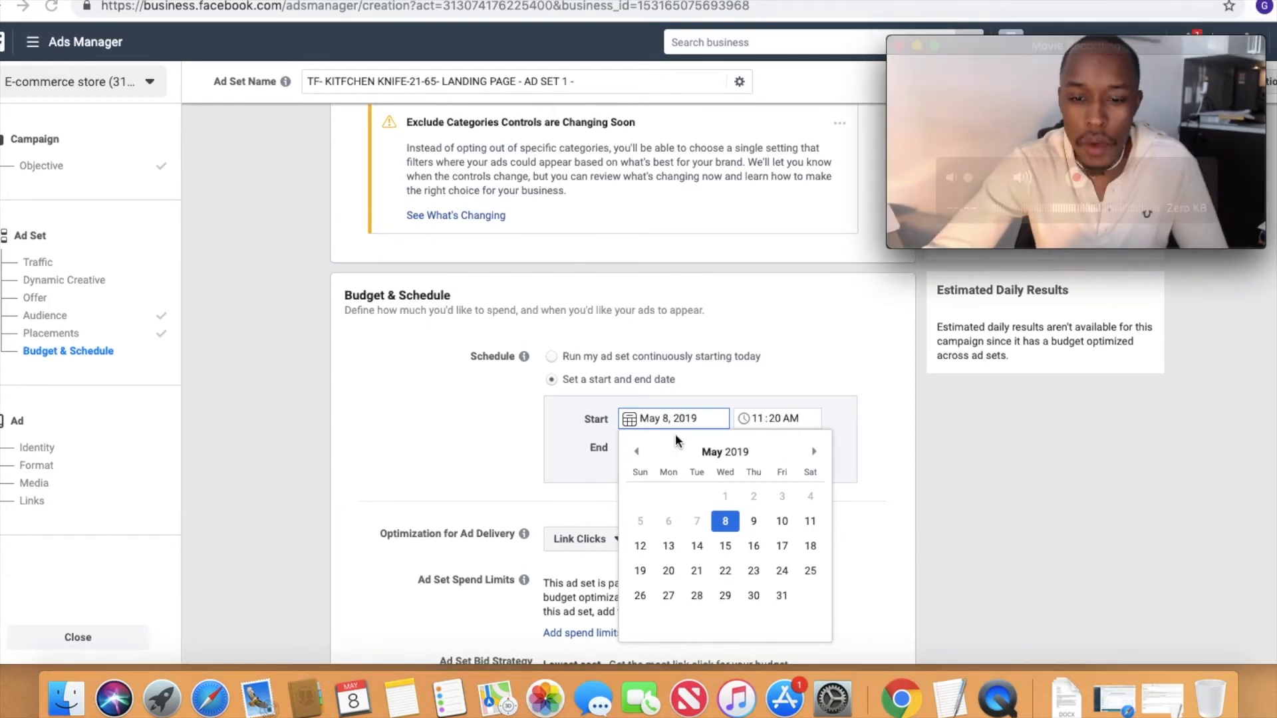
left_click(754, 521)
Step: Set the ad set's start time to 12:00 AM
left_click(755, 421)
type("12")
key("Tab")
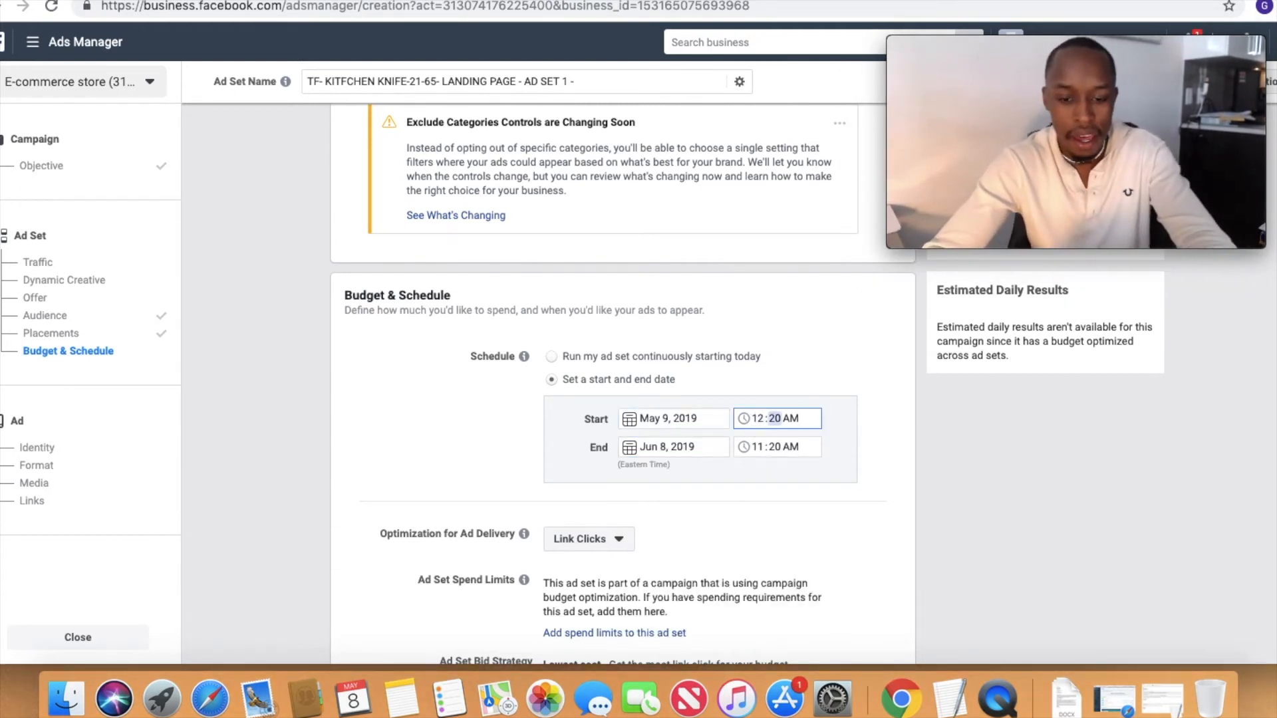
type("00")
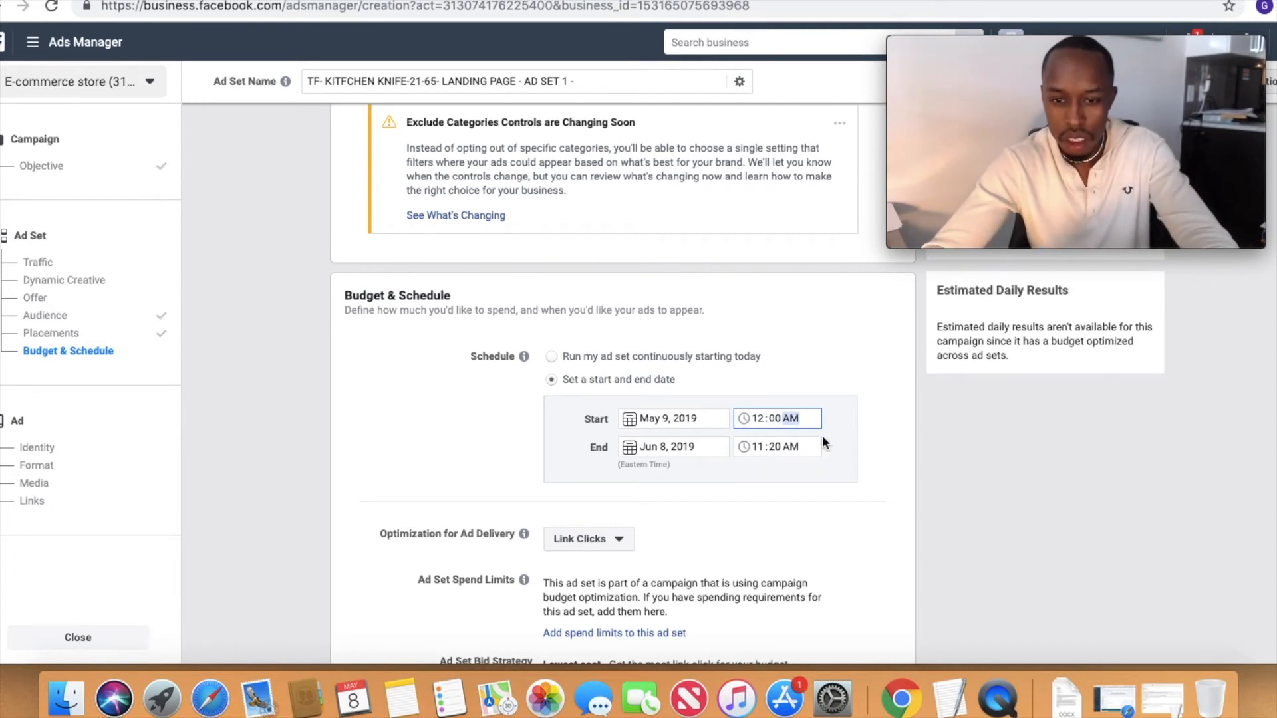
left_click(502, 595)
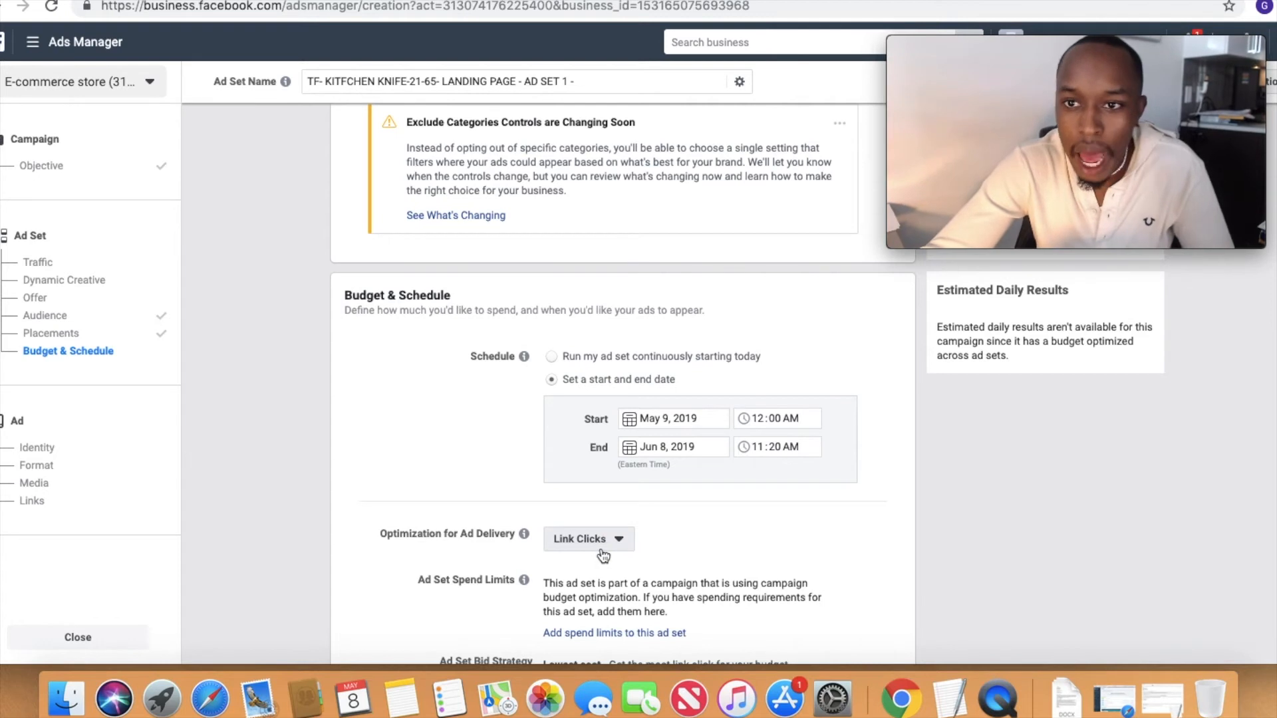
Step: Change the optimization for ad delivery to Landing Page Views and continue to the ad setup
left_click(577, 552)
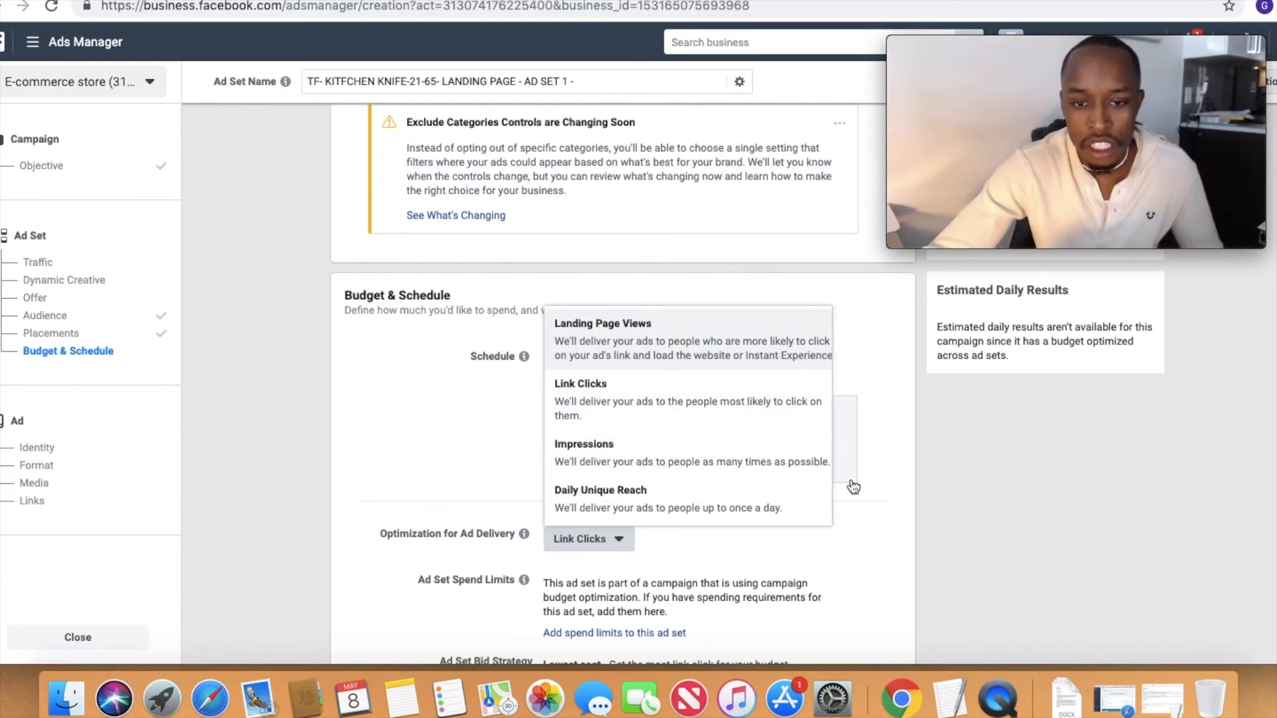
key("Return")
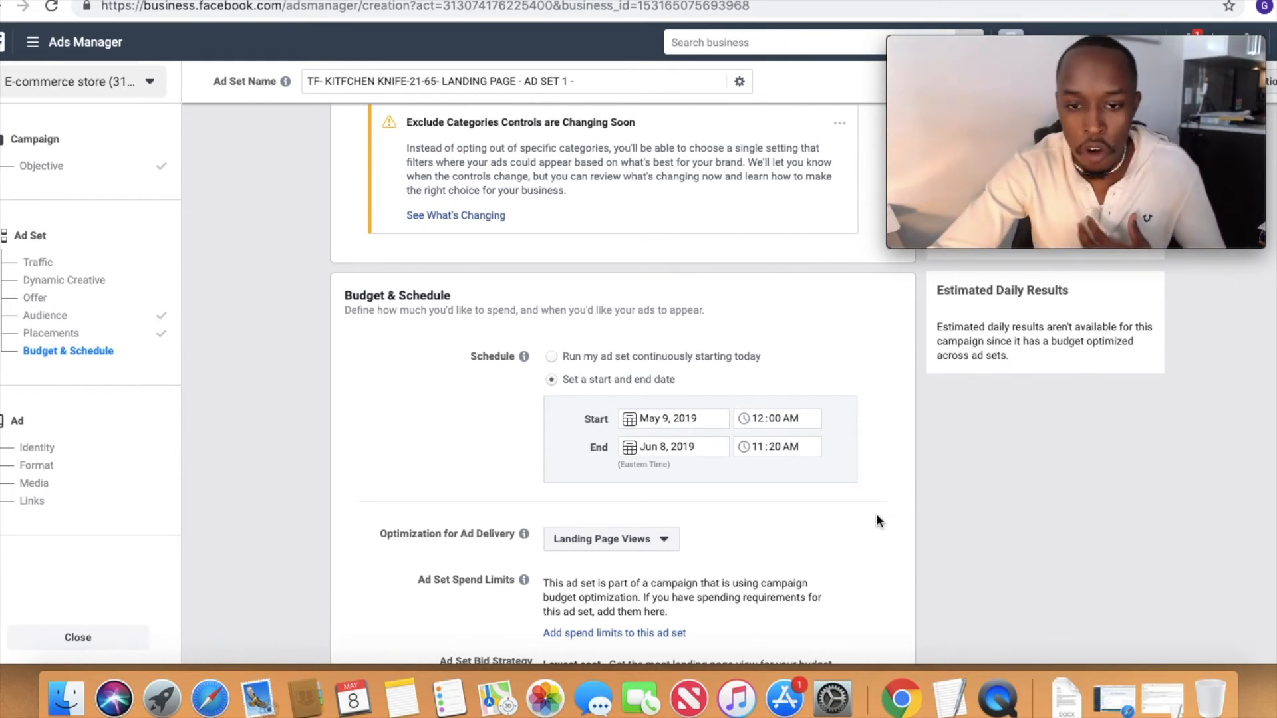
scroll(877, 521, "down", 3)
scroll(877, 520, "up", 15)
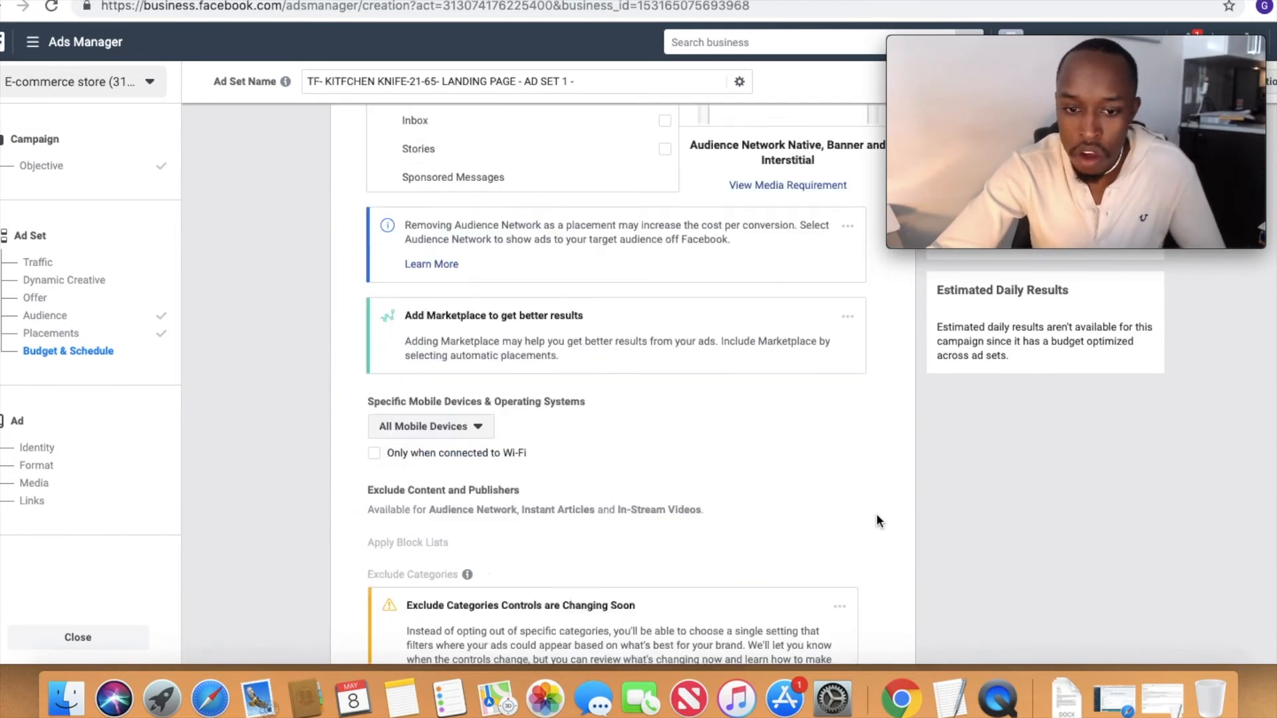
scroll(875, 521, "up", 3)
scroll(872, 522, "down", 12)
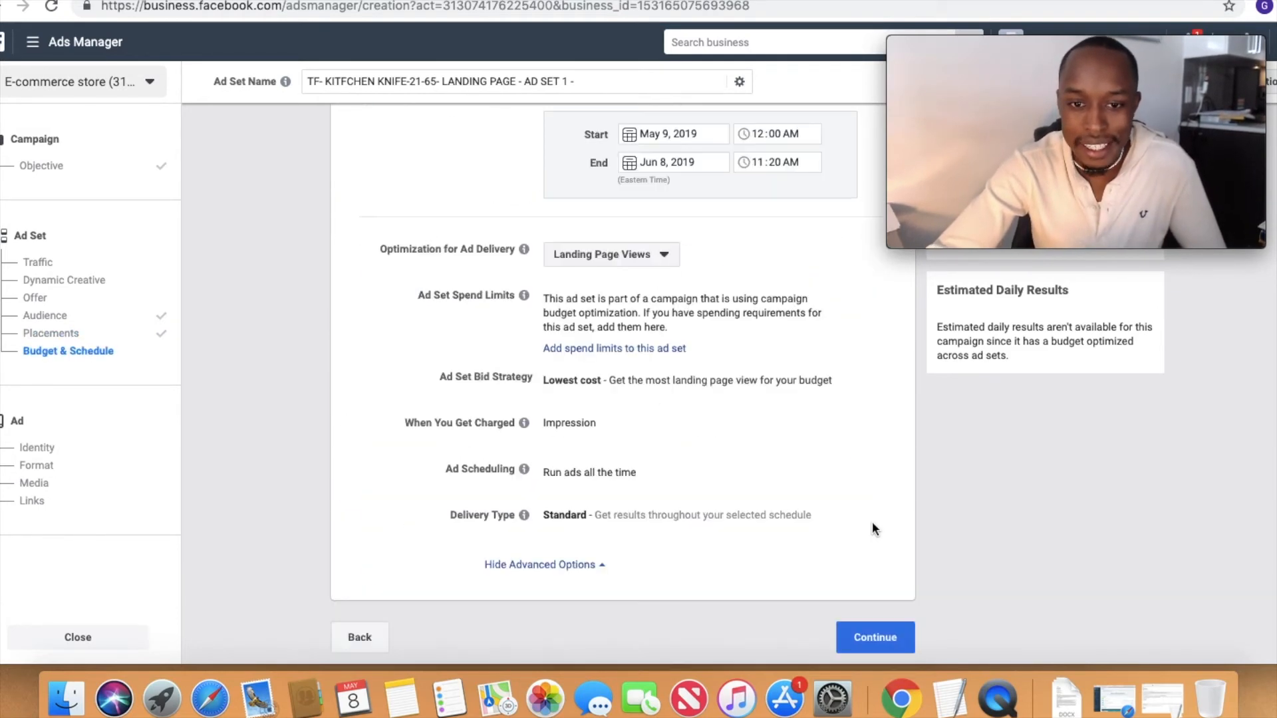
scroll(838, 404, "up", 2)
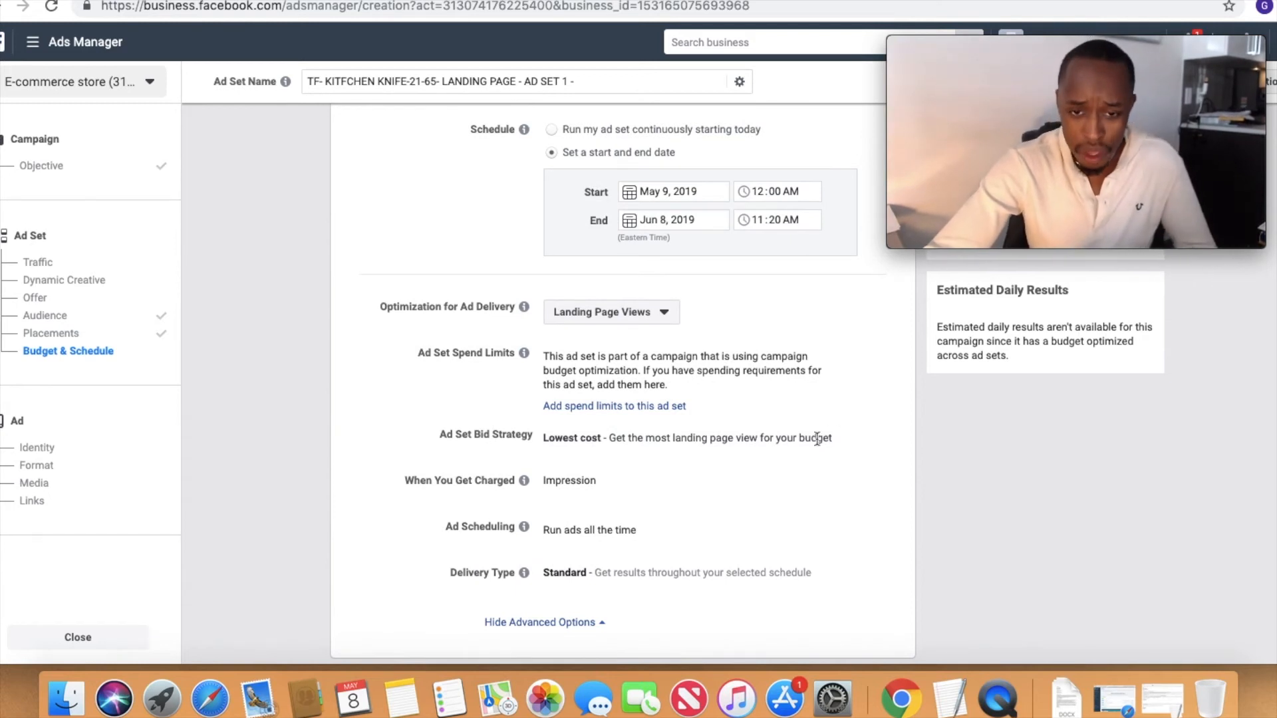
scroll(817, 459, "down", 2)
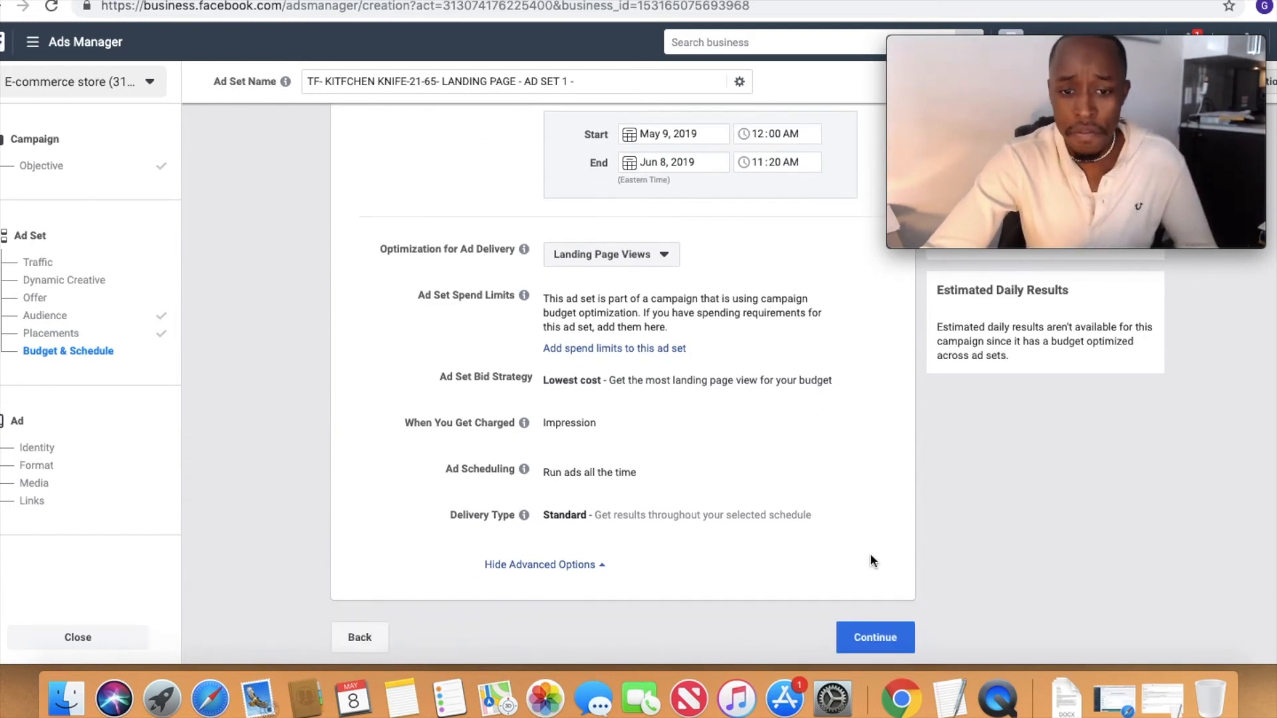
left_click(886, 639)
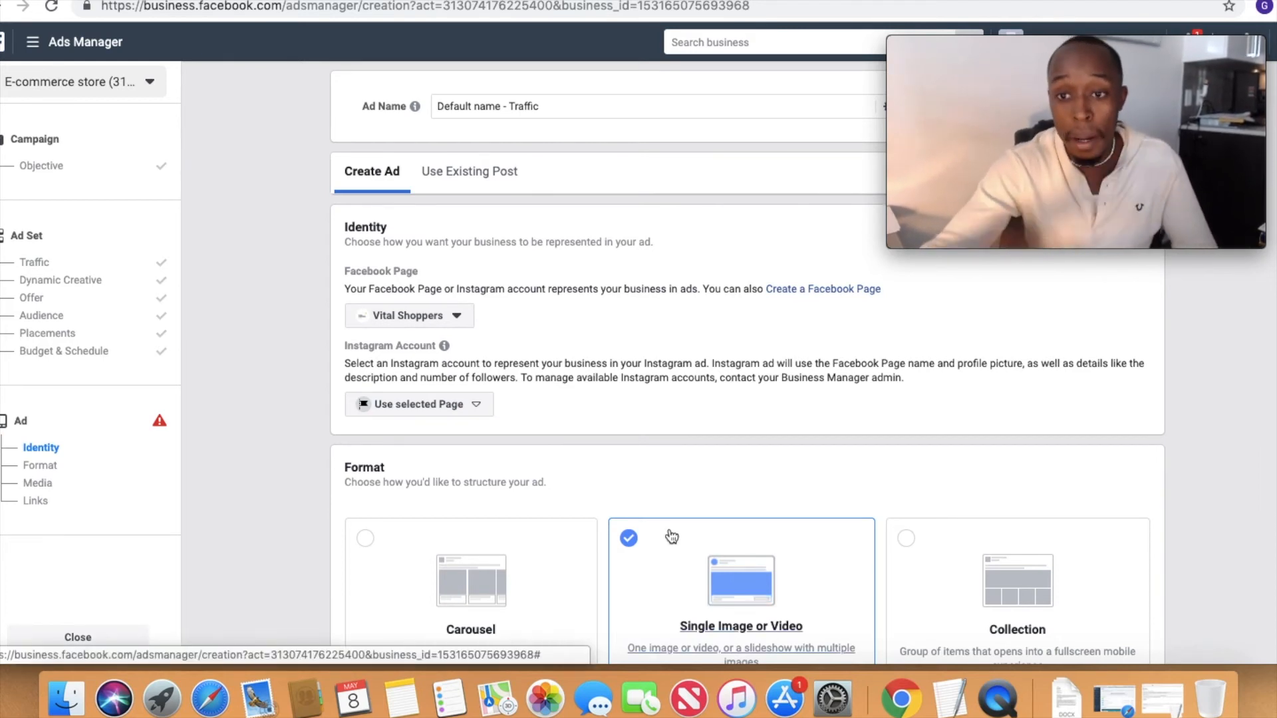
Step: Return to the campaign objective from the ad setup and change it to Conversions
scroll(579, 552, "down", 15)
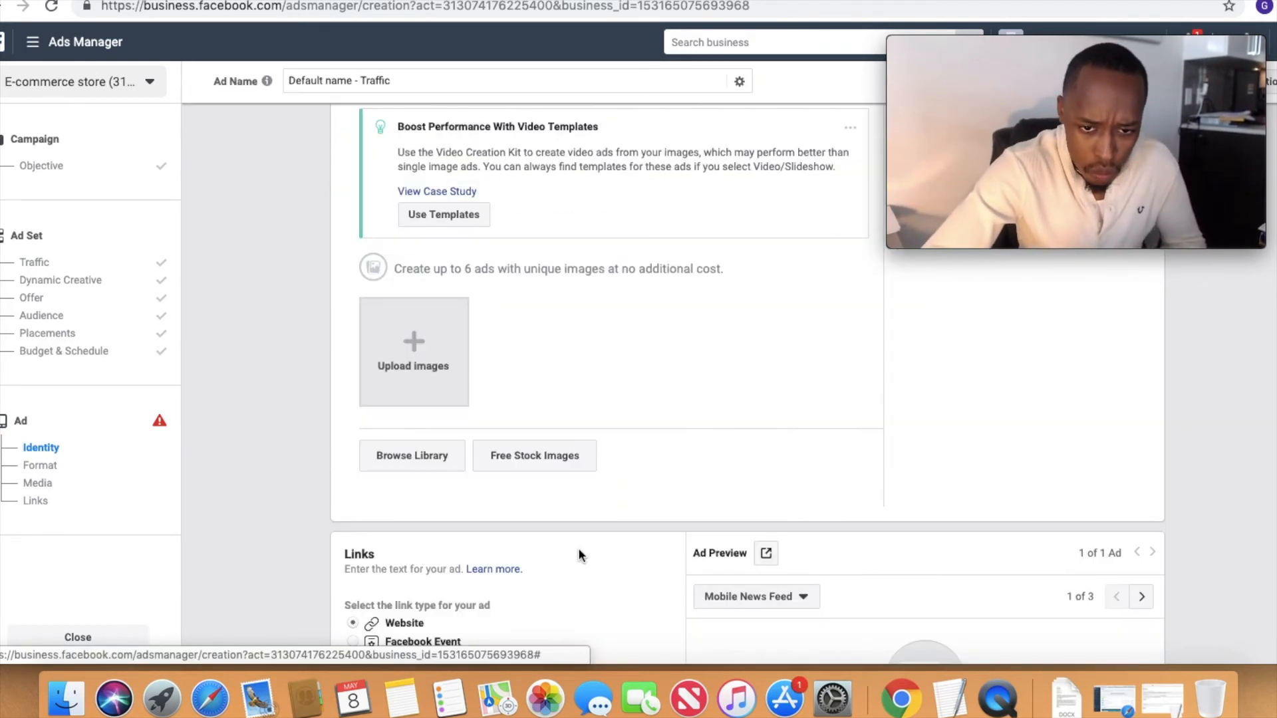
scroll(547, 481, "down", 6)
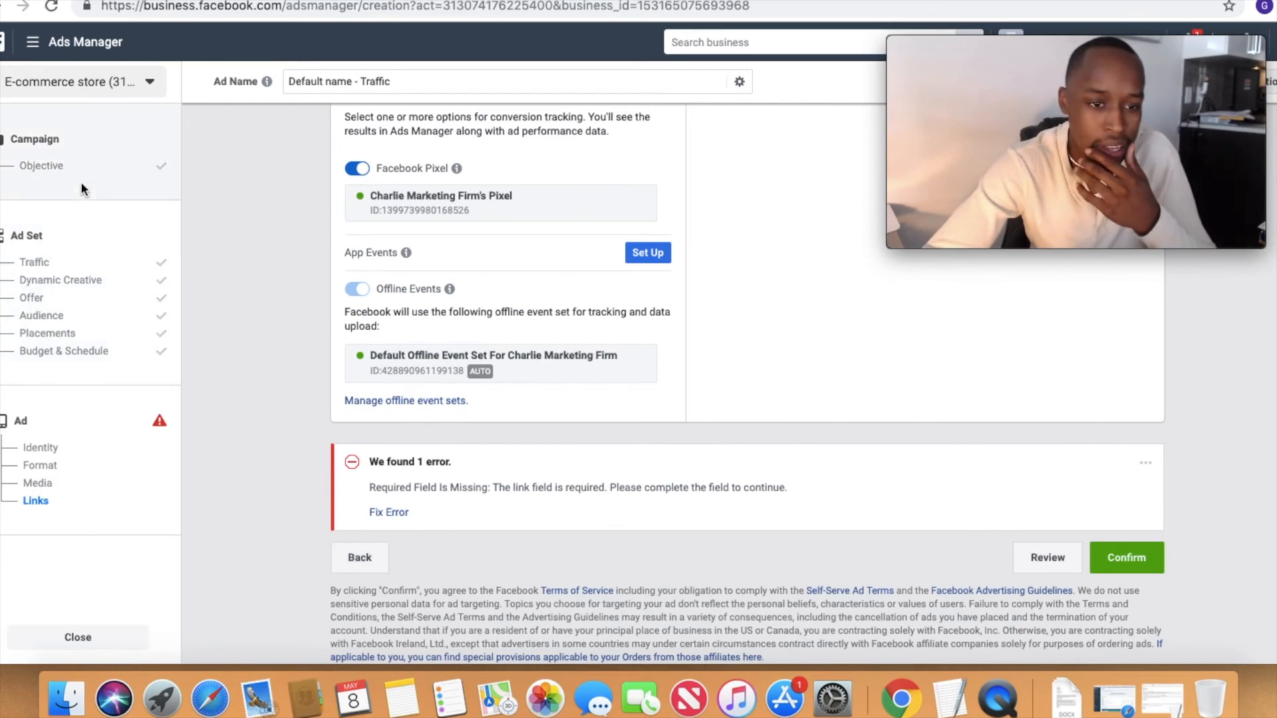
left_click(46, 166)
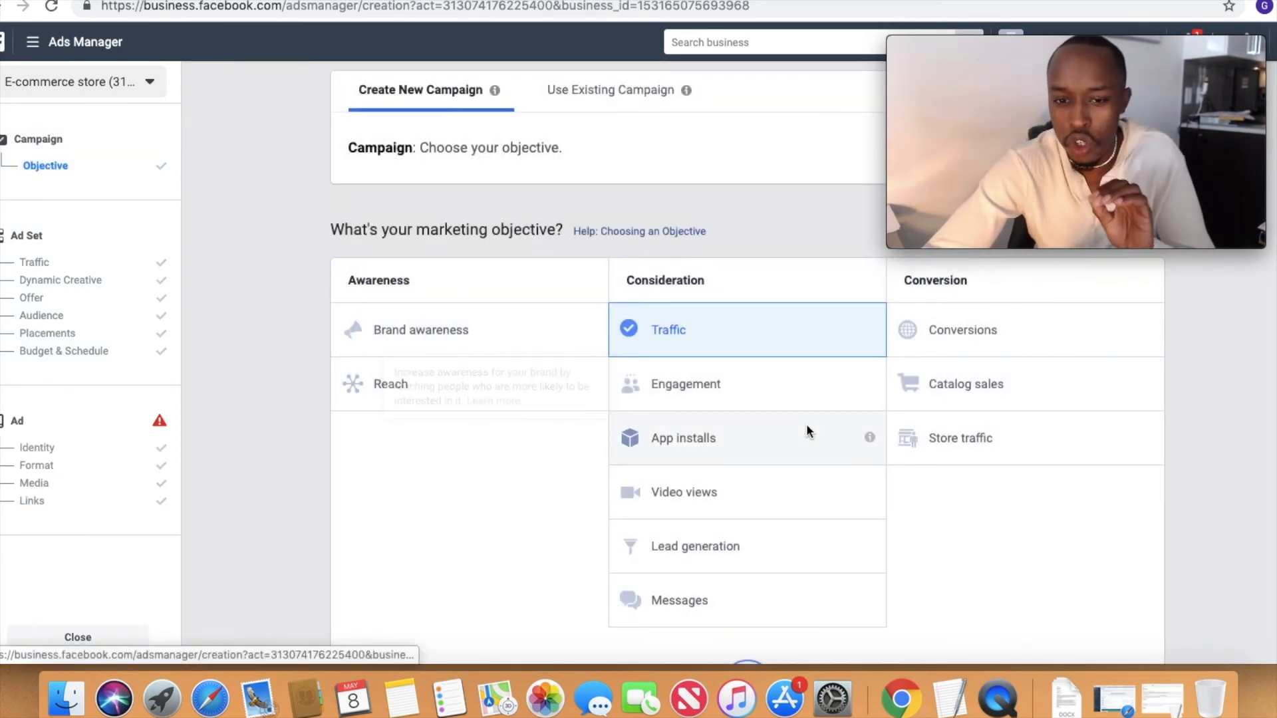
left_click(938, 346)
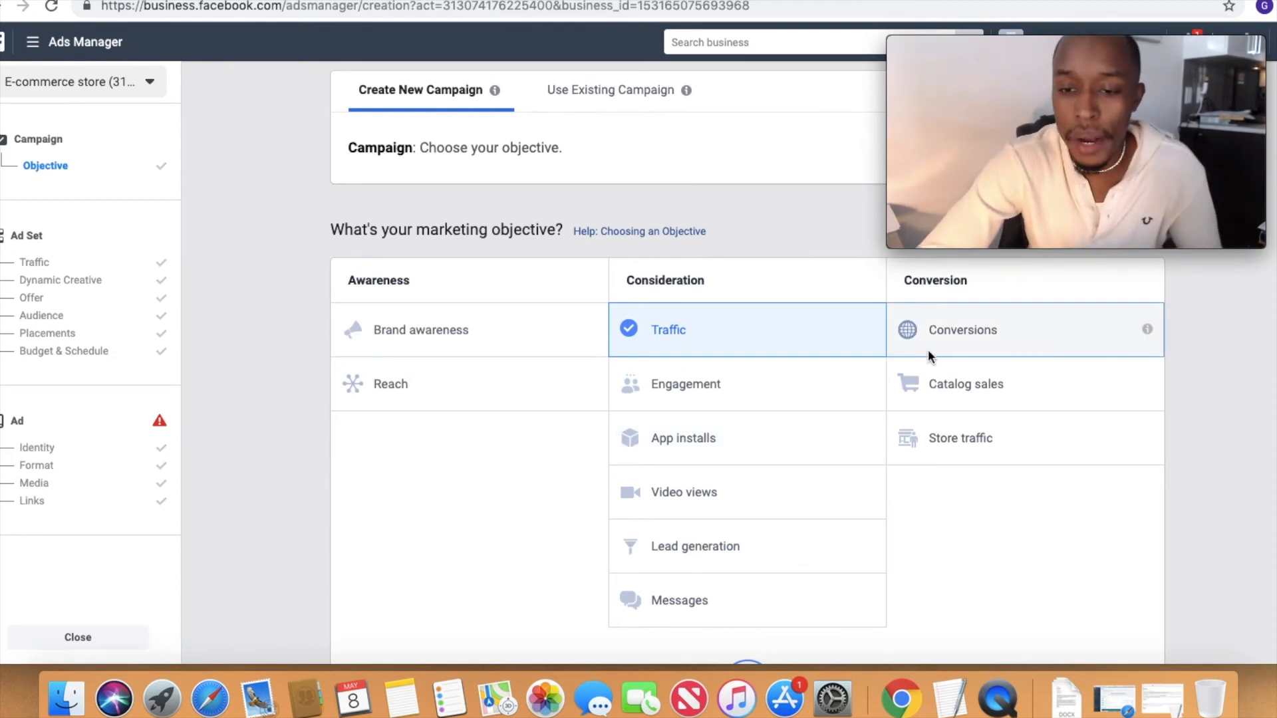
Step: Enable Campaign Budget Optimization for the Conversions campaign and set the daily budget to $200.00
scroll(929, 437, "down", 5)
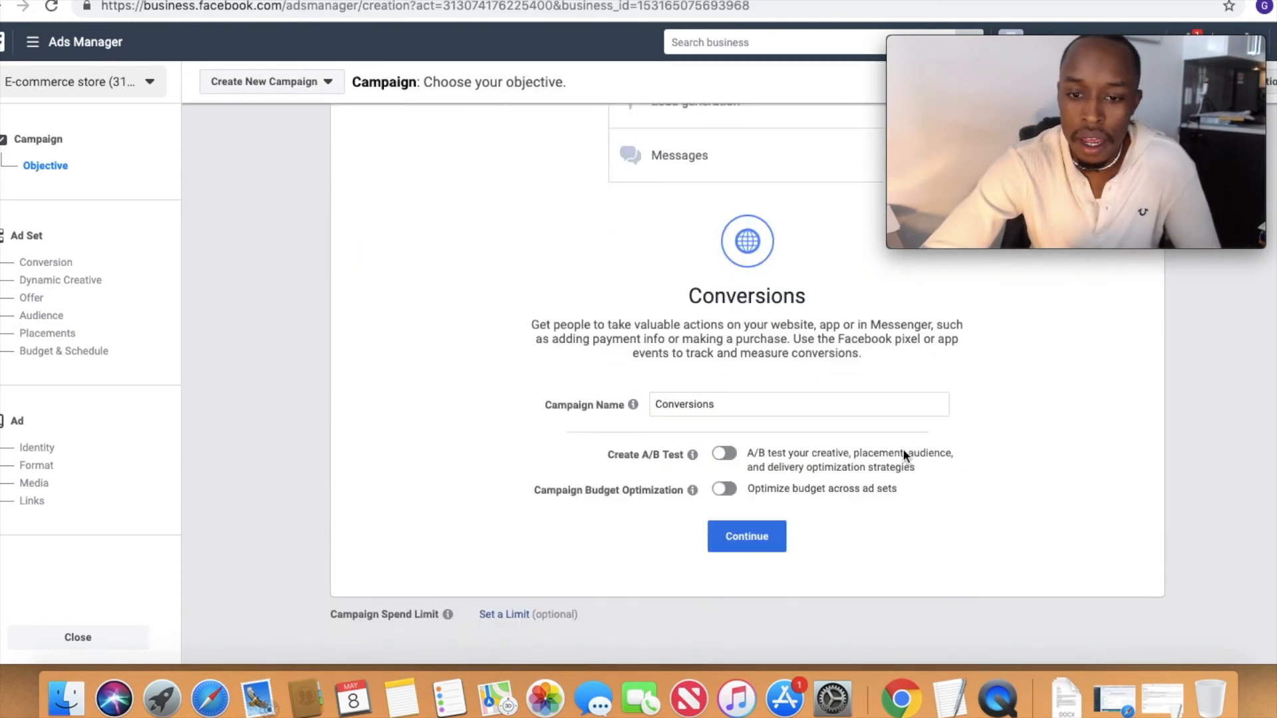
left_click(724, 480)
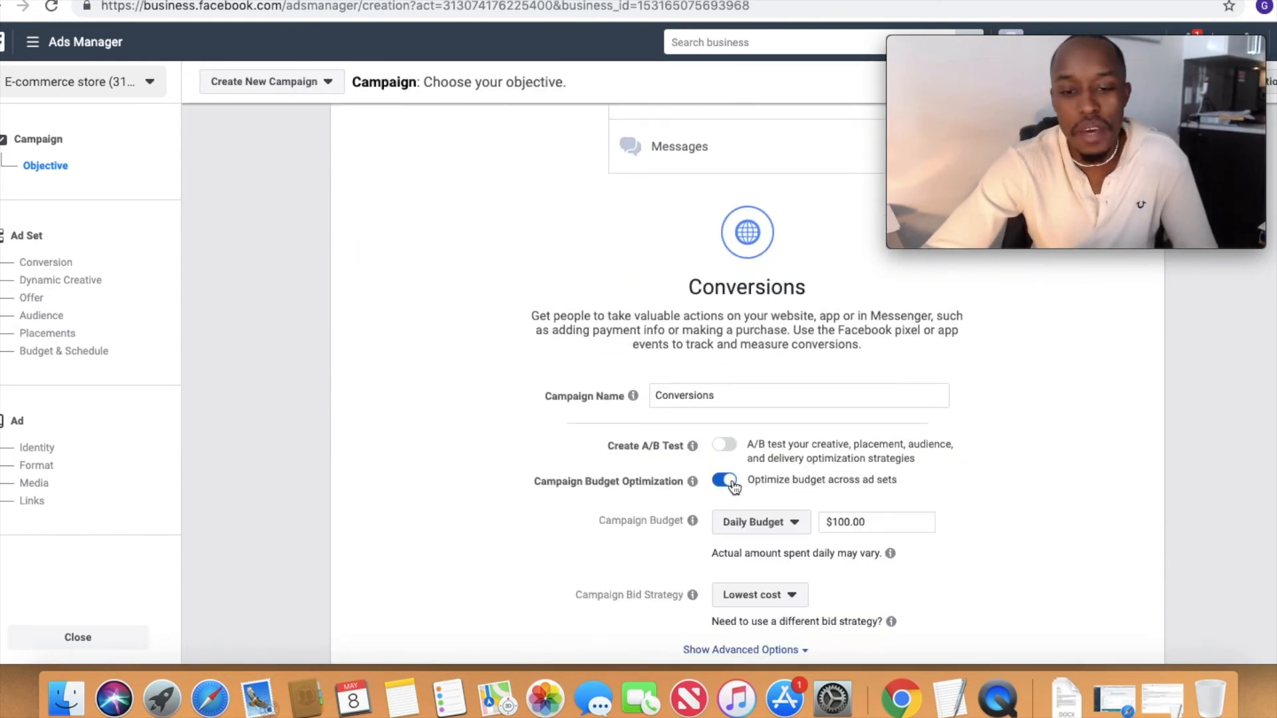
double_click(877, 522)
type("200")
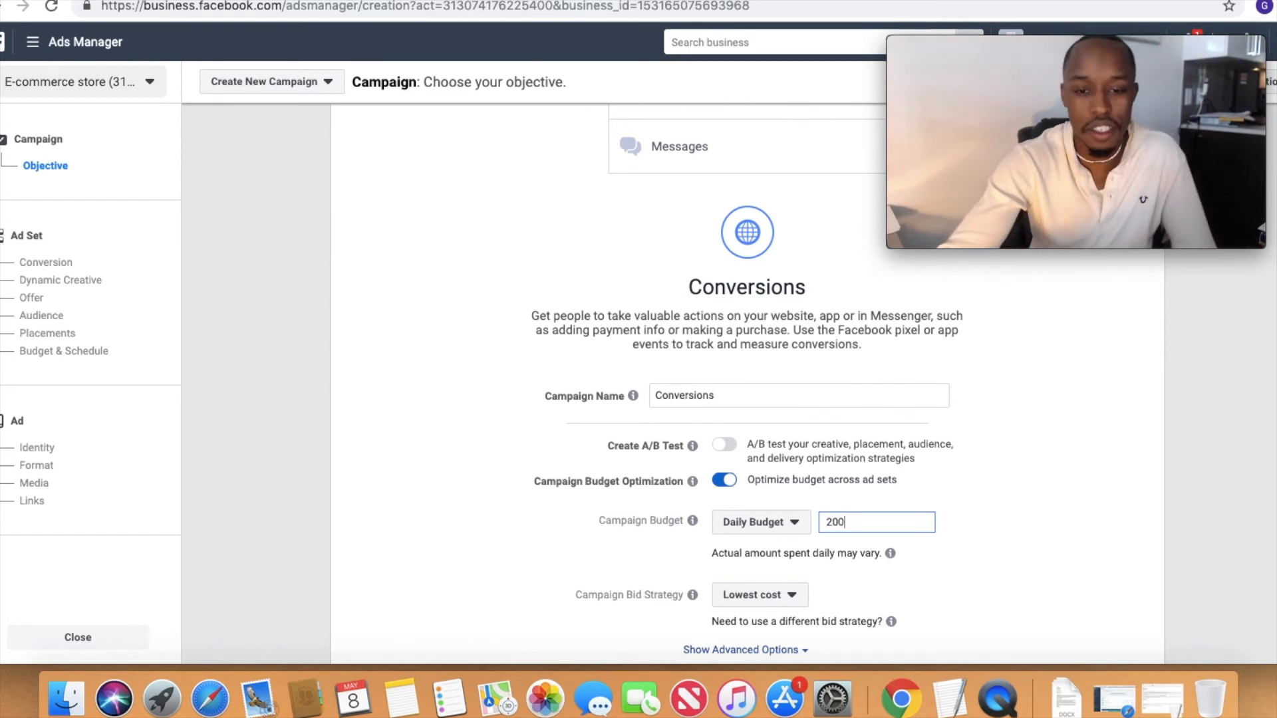
Step: Name the campaign "CV-CBO- KITFCHEN KNIFE-21-65- LANDING PAGE", replacing the default name with the reused traffic campaign name and a new prefix
double_click(791, 397)
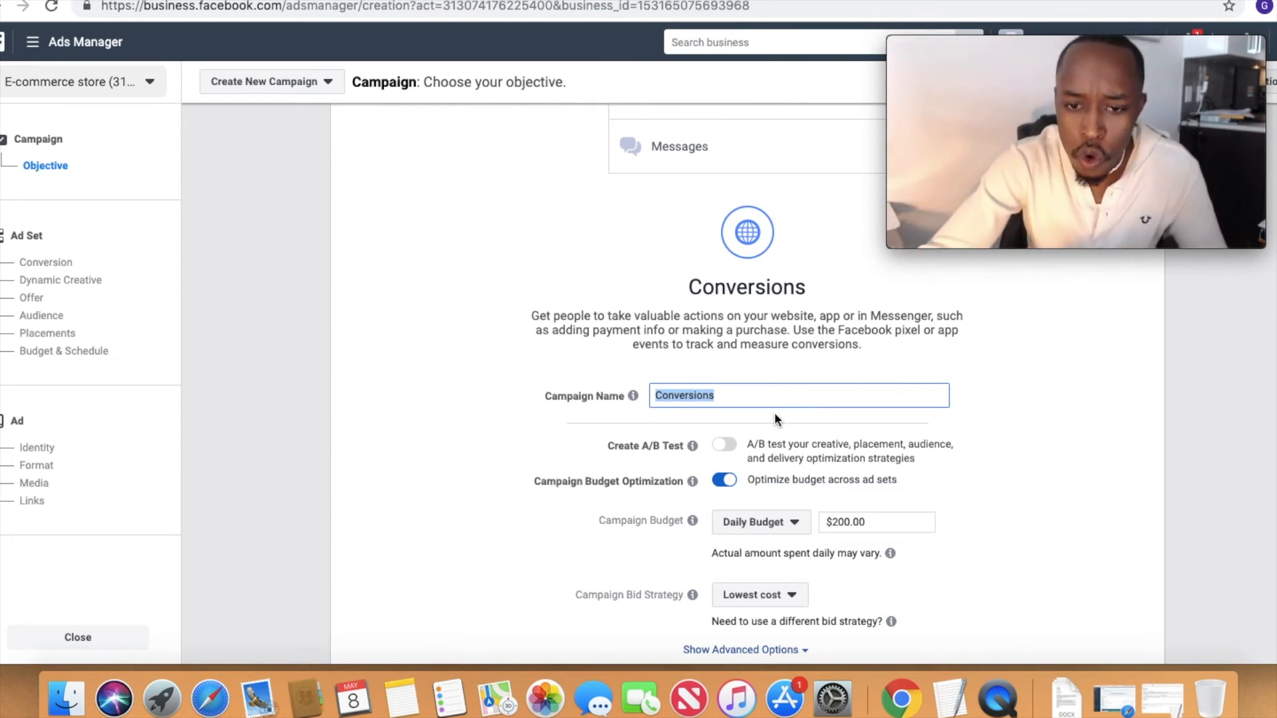
type("TF- KITFCHEN KNIFE-21-65- LANDING PAGE")
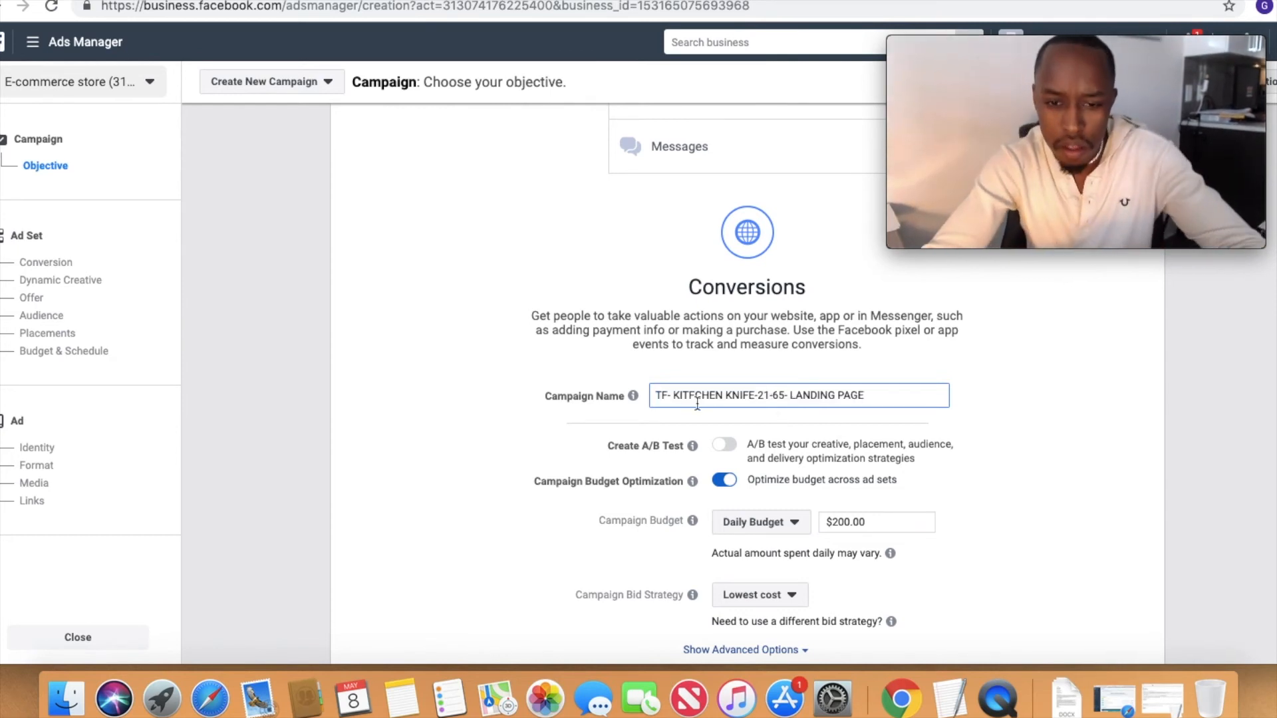
mouse_move(632, 396)
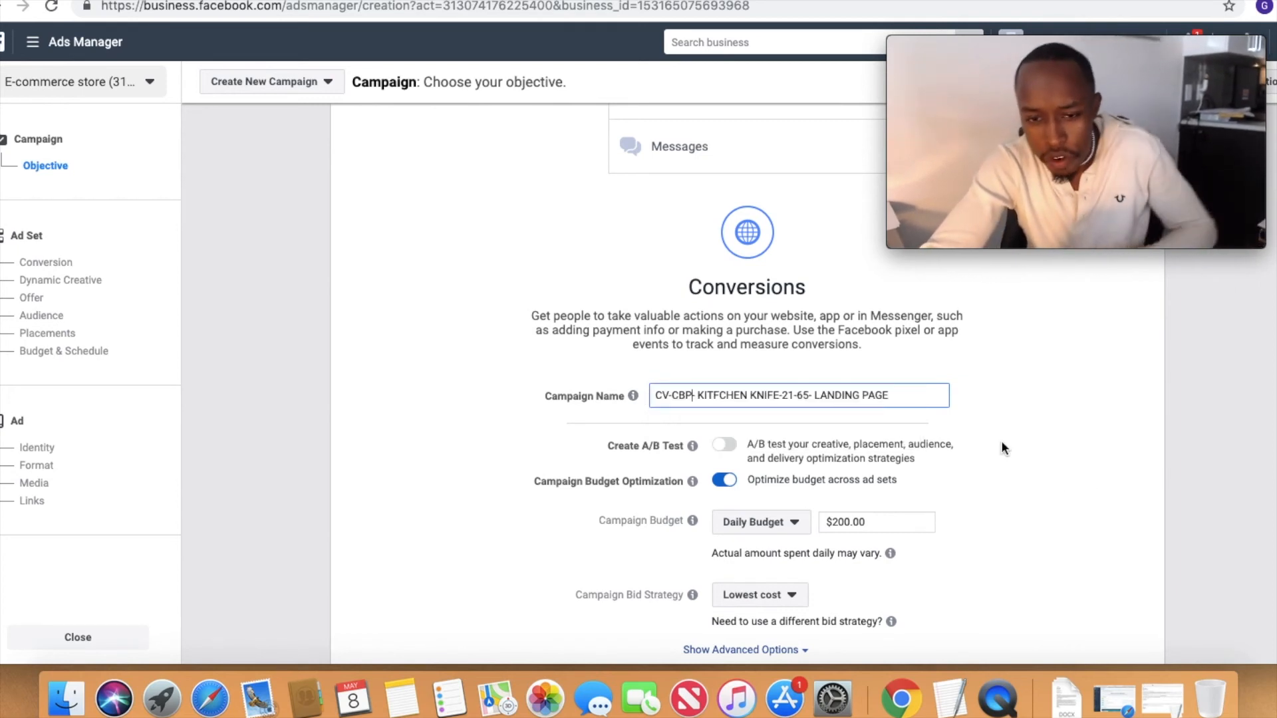
key("BackSpace")
type("O-")
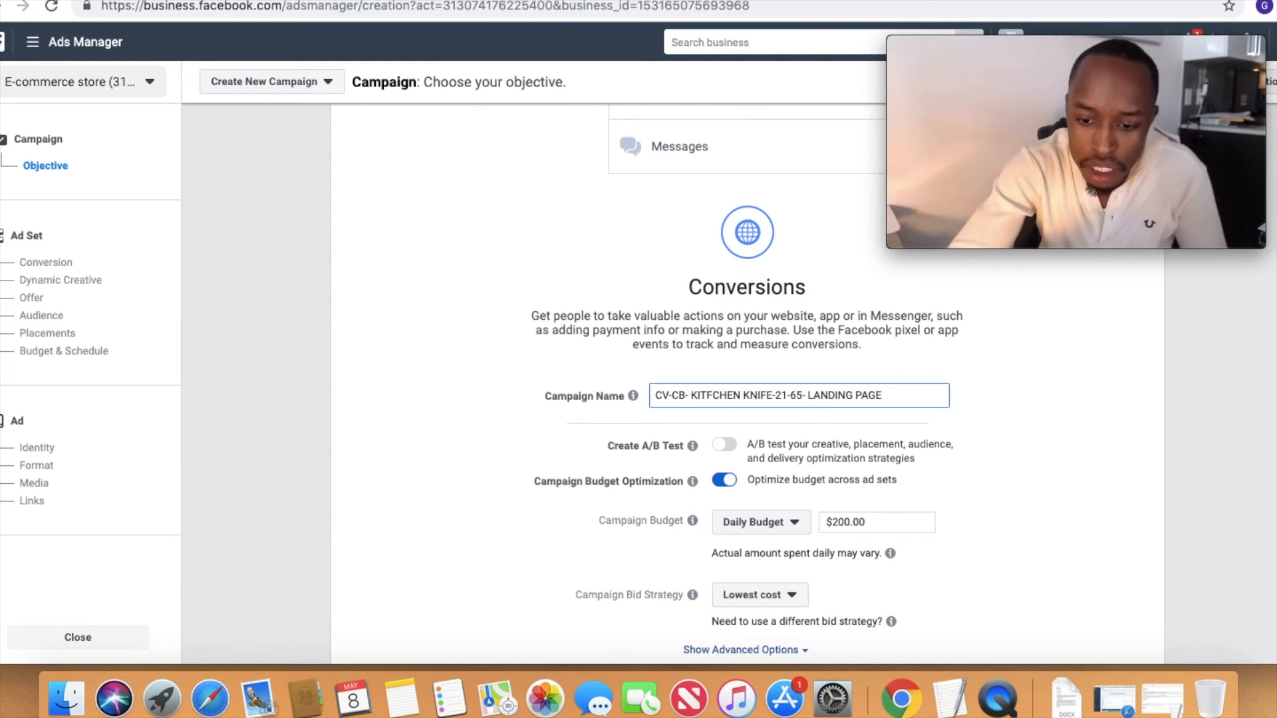
Step: Remove "LANDING PAGE" from the end of the campaign name and continue to the ad set
triple_click(713, 399)
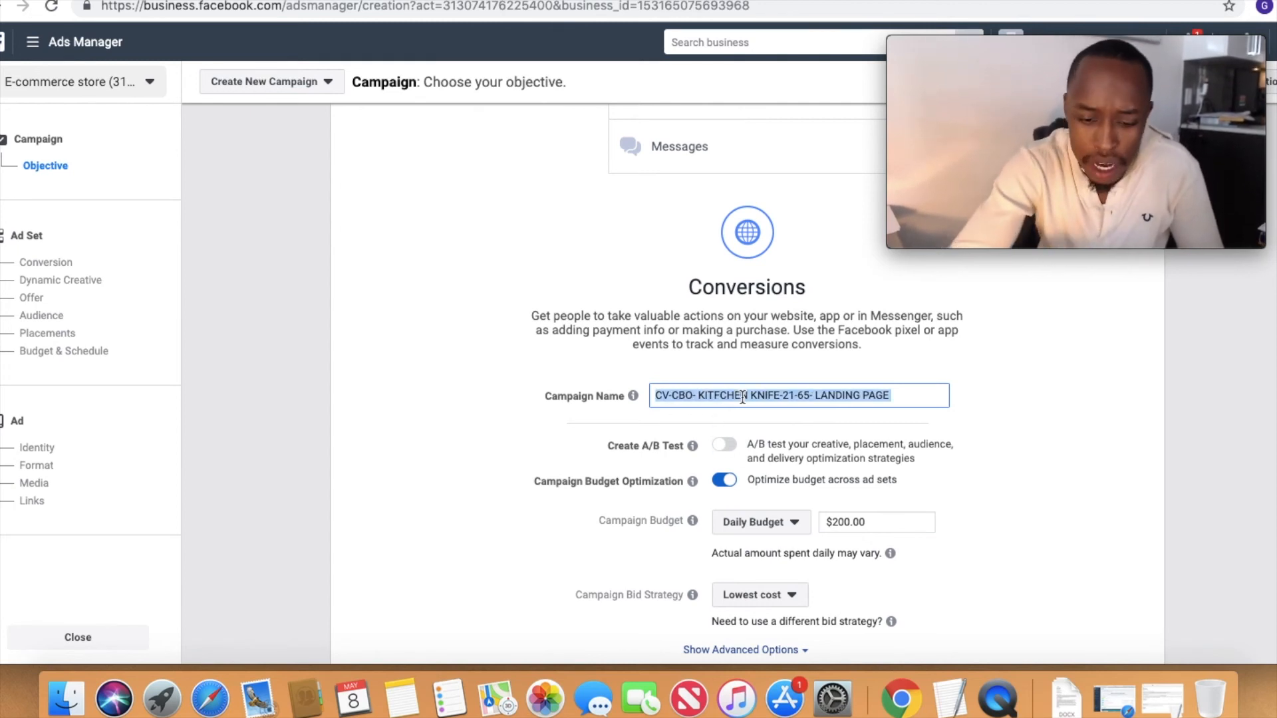
left_click_drag(815, 397, 1083, 393)
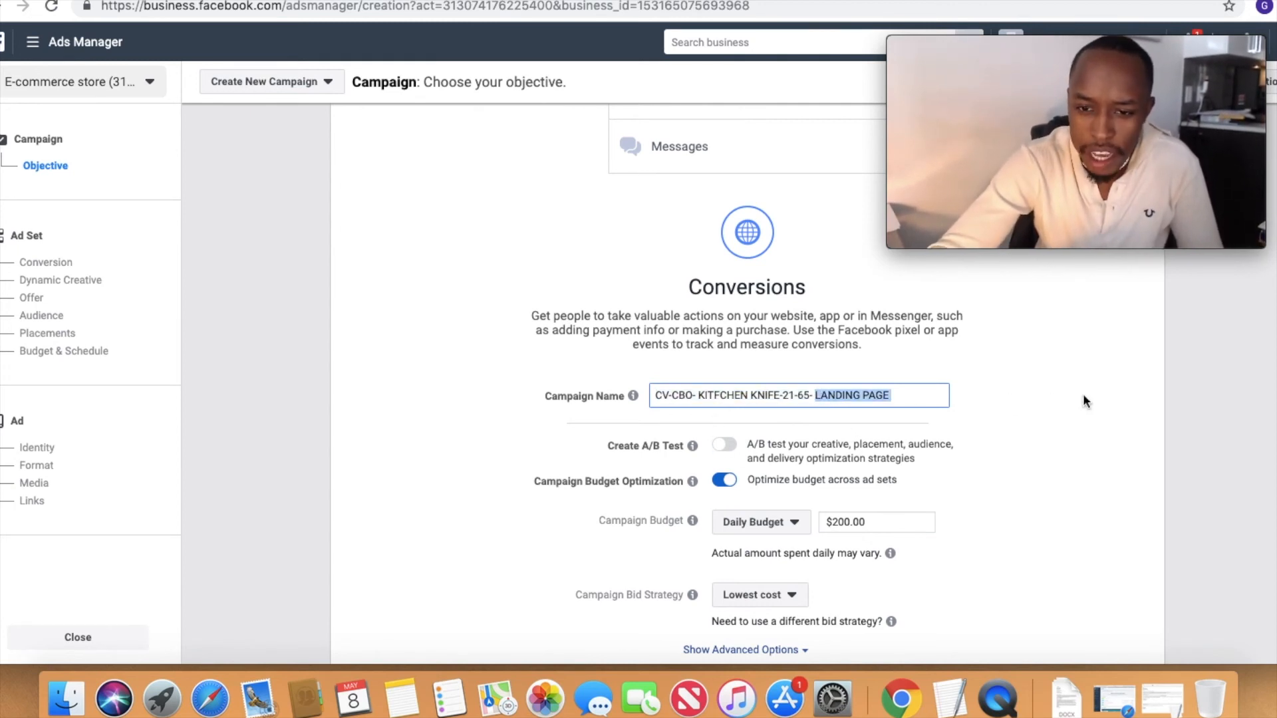
key("BackSpace")
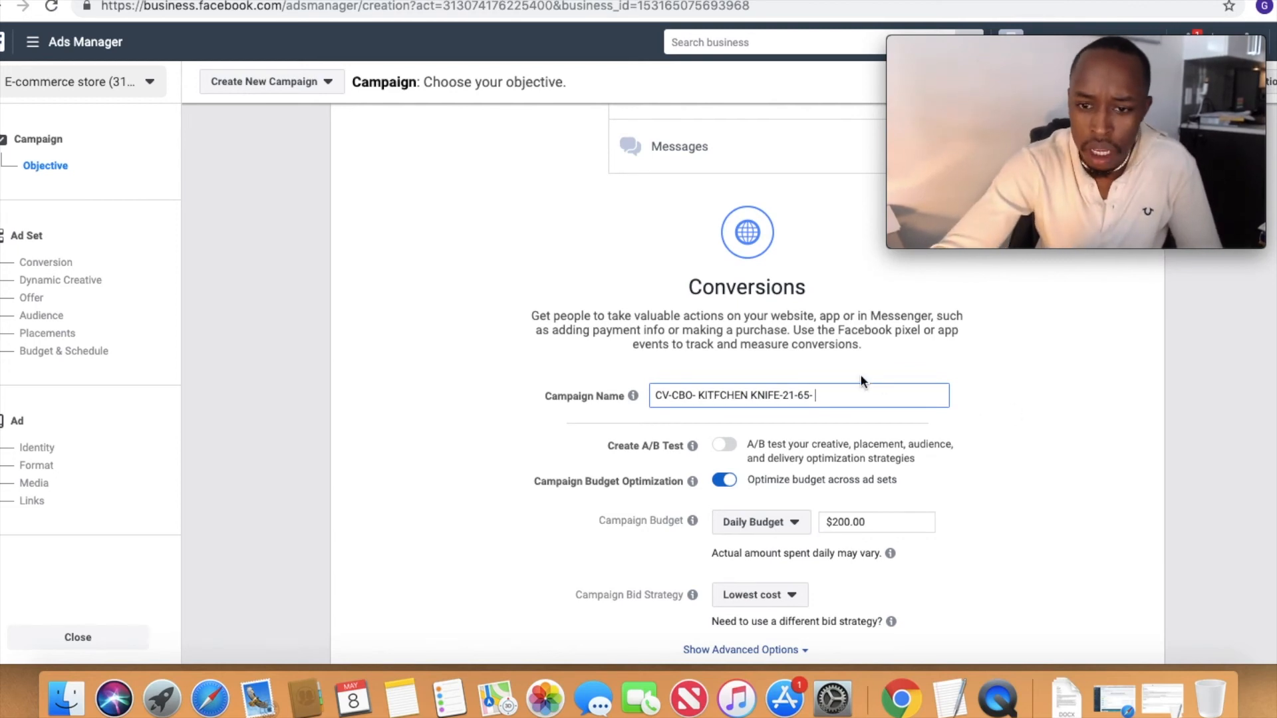
triple_click(840, 398)
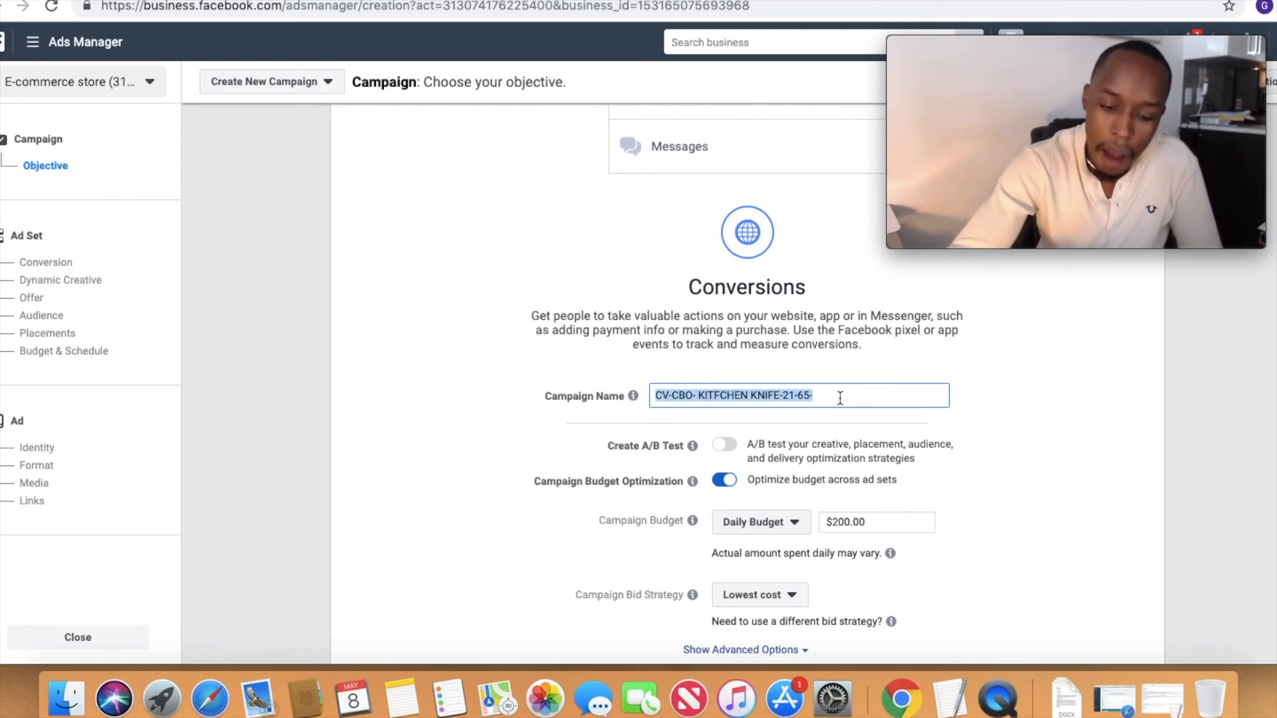
scroll(822, 500, "down", 5)
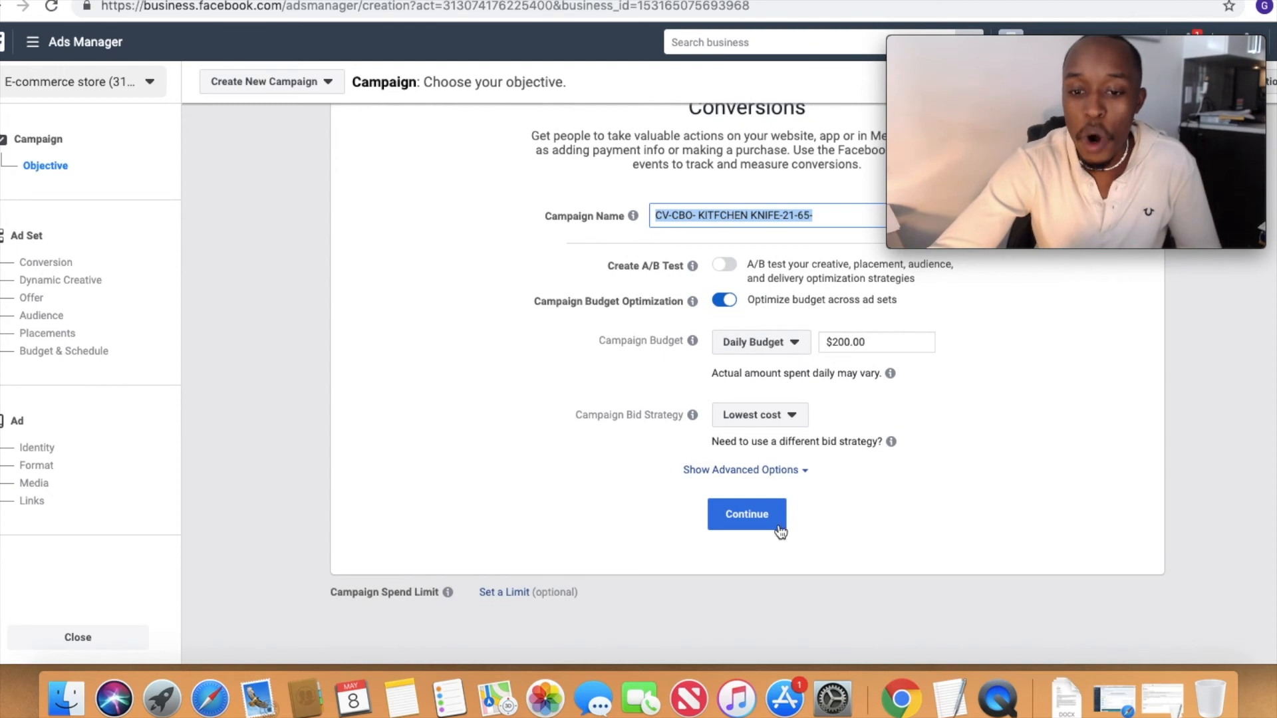
left_click(776, 524)
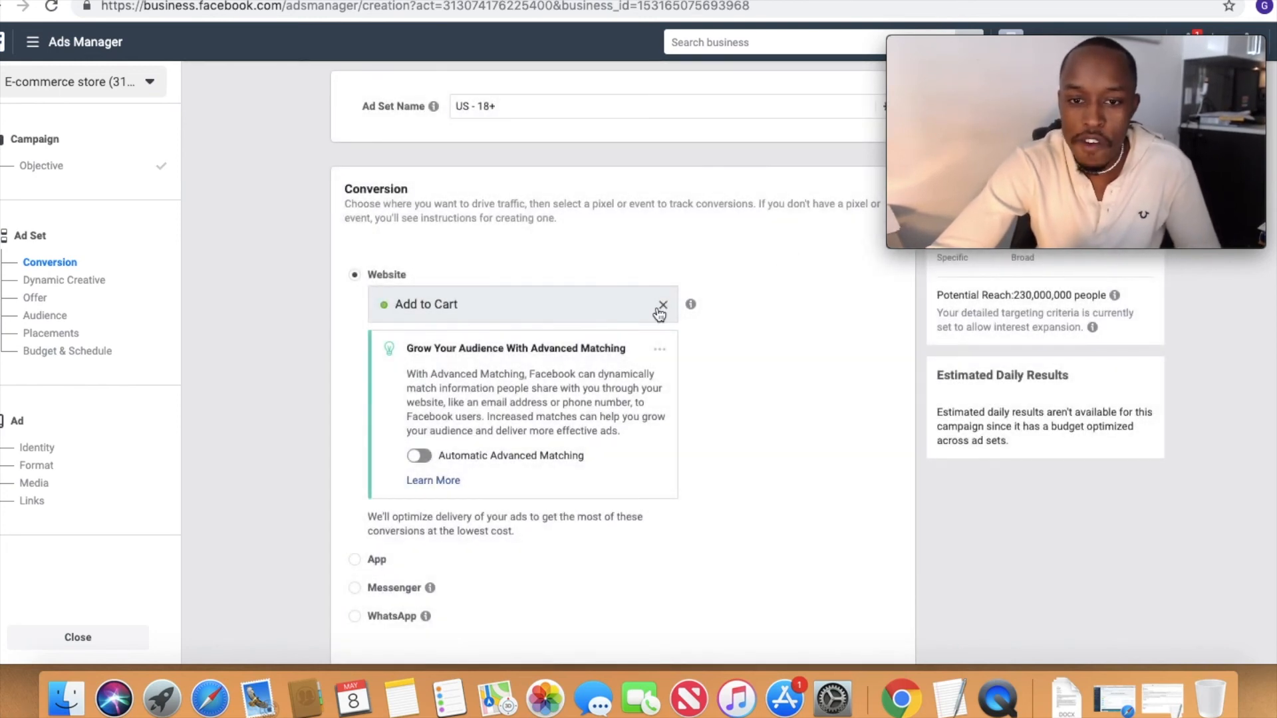
Step: Replace the ad set's Add to Cart website conversion event with Purchase
left_click(663, 305)
left_click(593, 305)
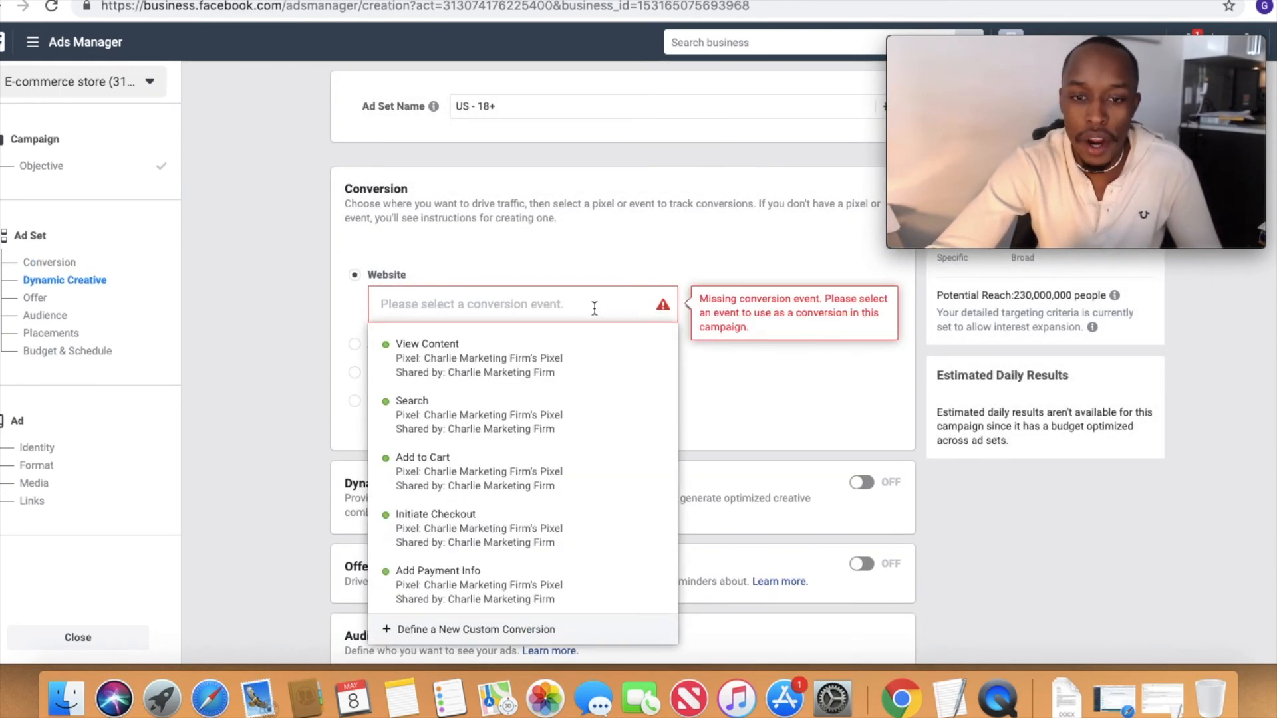
scroll(537, 579, "down", 2)
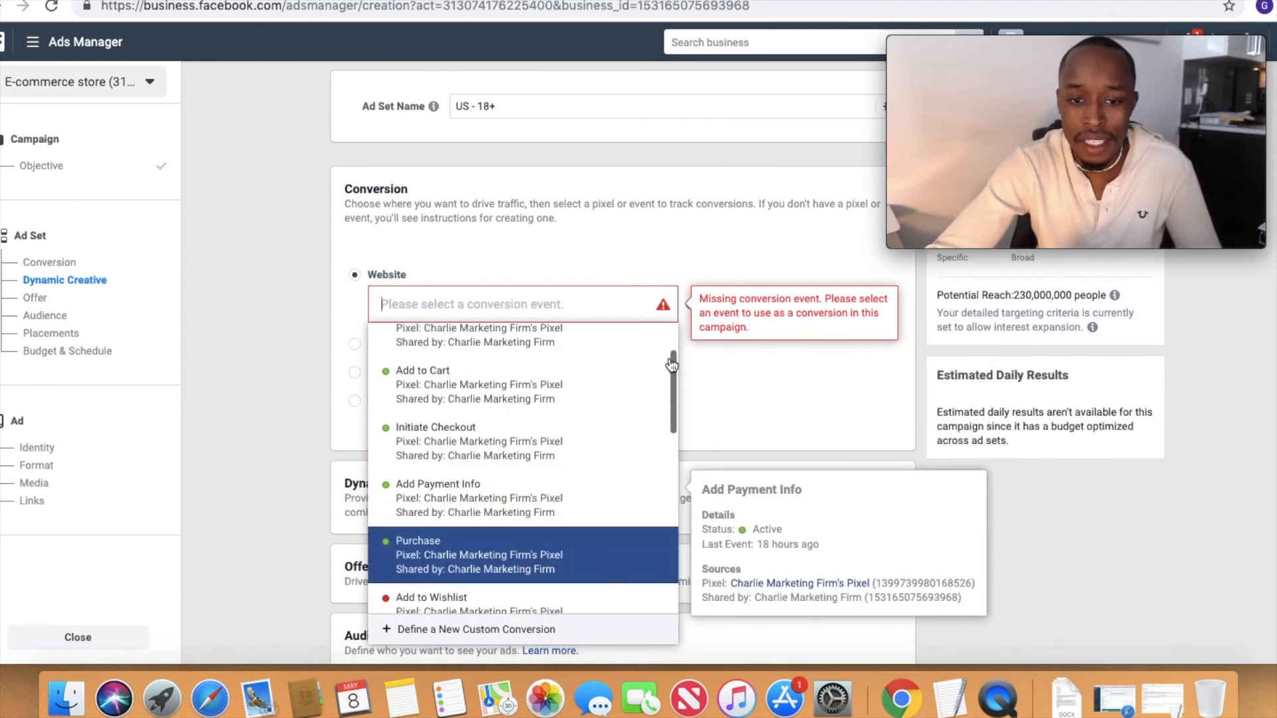
left_click(584, 573)
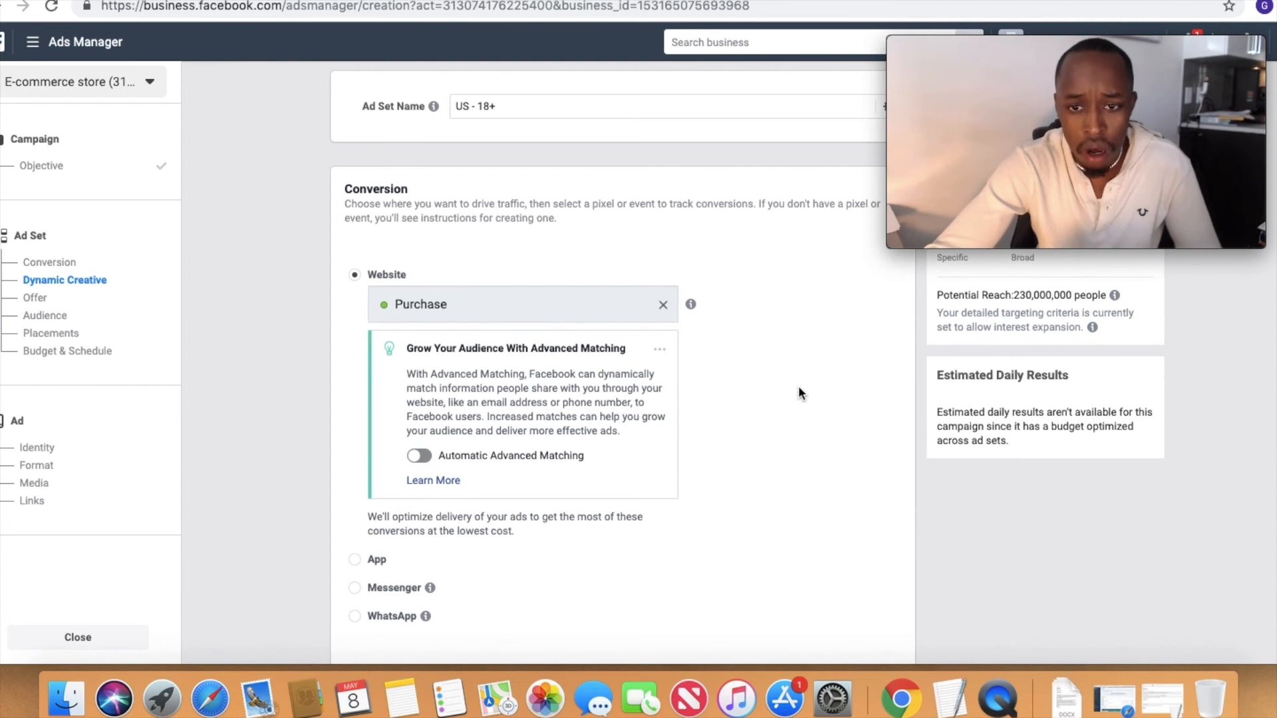
Step: Review the ad set's audience targeting and the selected placements, continuing through to the Budget & Schedule section
scroll(798, 392, "down", 5)
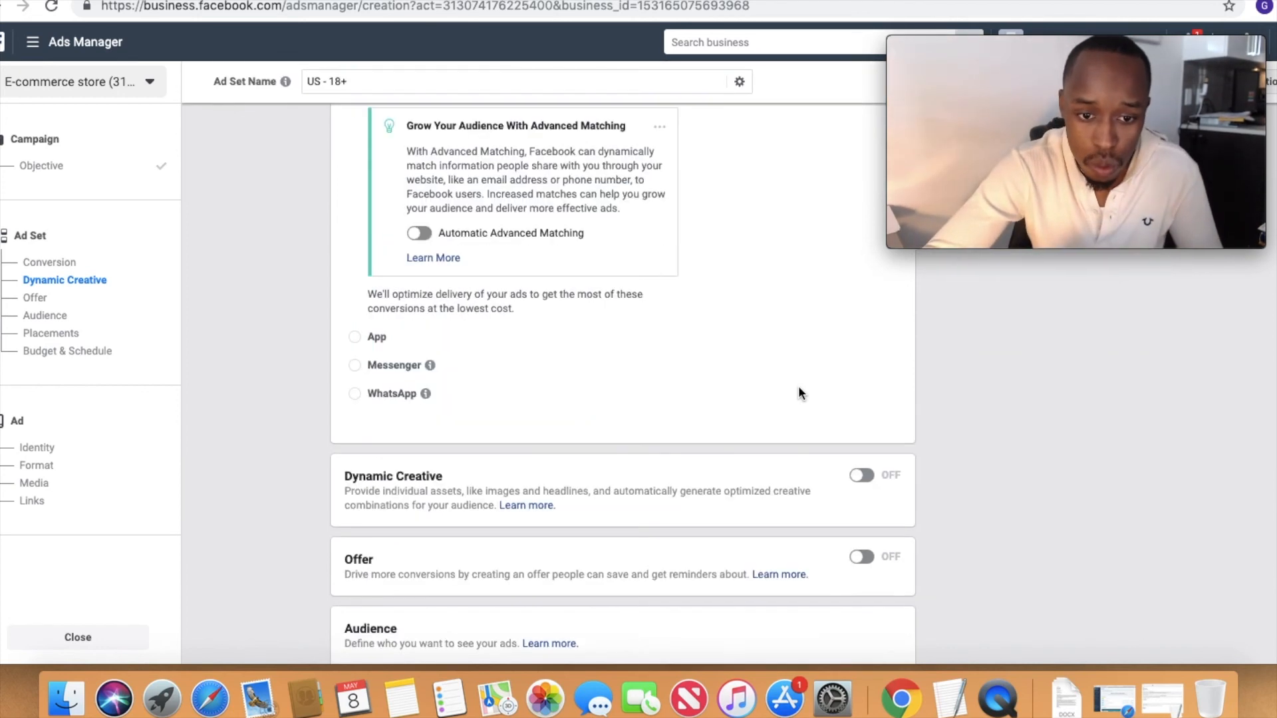
scroll(752, 466, "down", 10)
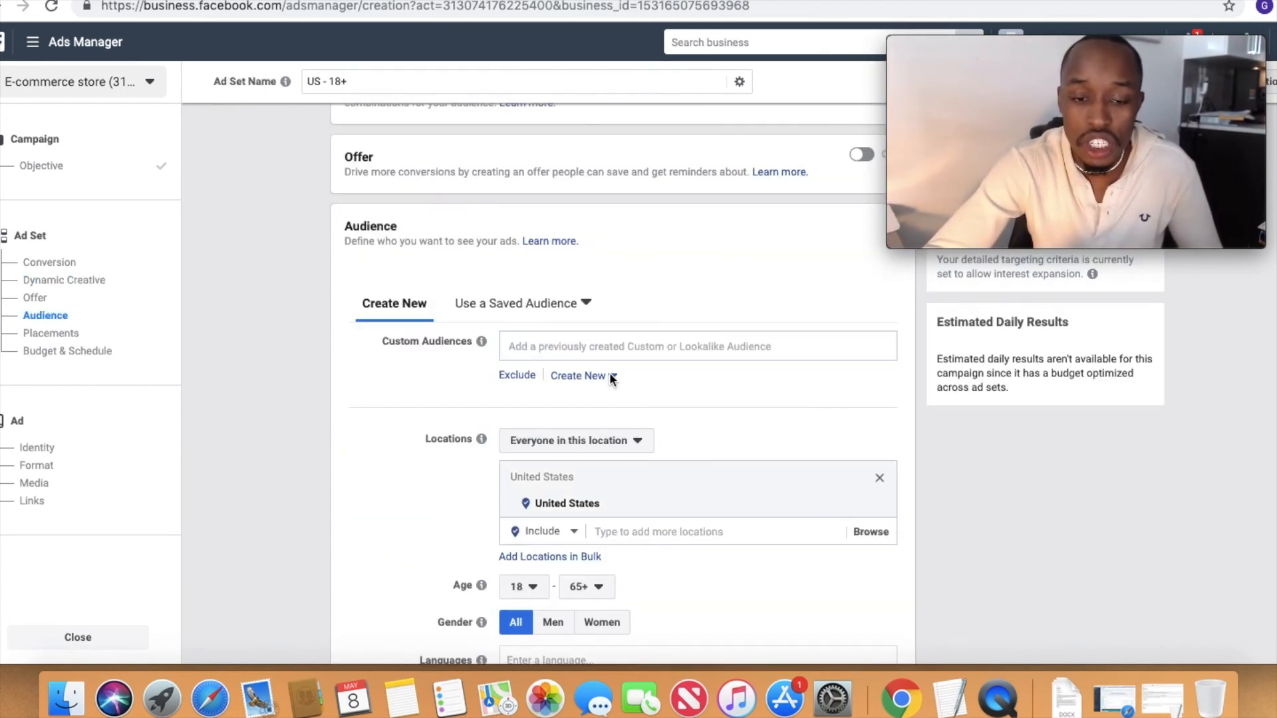
scroll(566, 459, "down", 10)
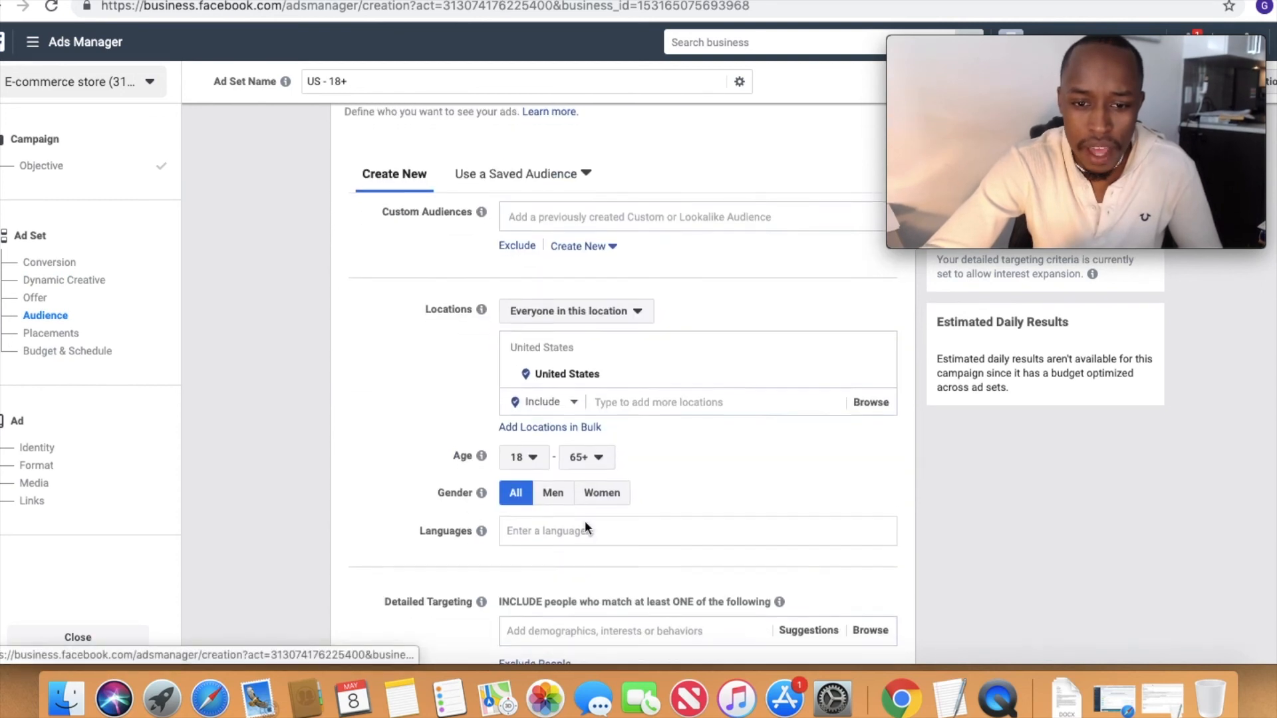
scroll(585, 528, "down", 9)
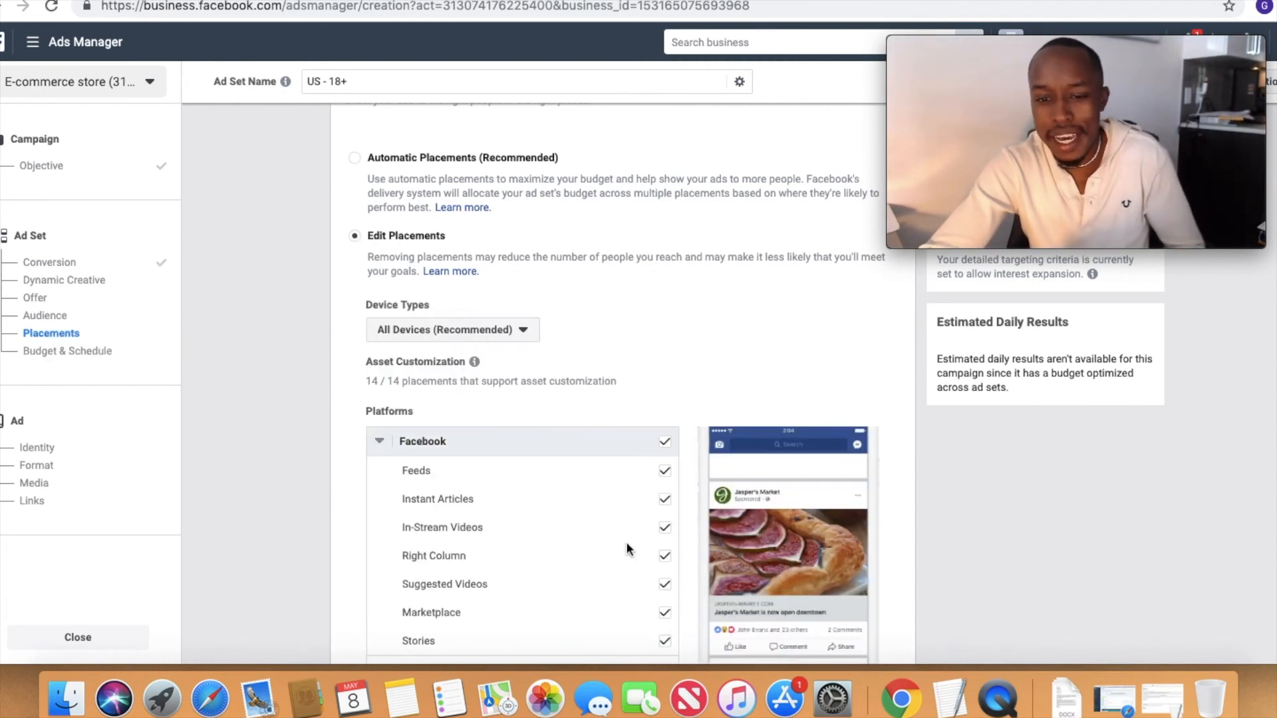
scroll(626, 541, "down", 4)
scroll(626, 548, "down", 1)
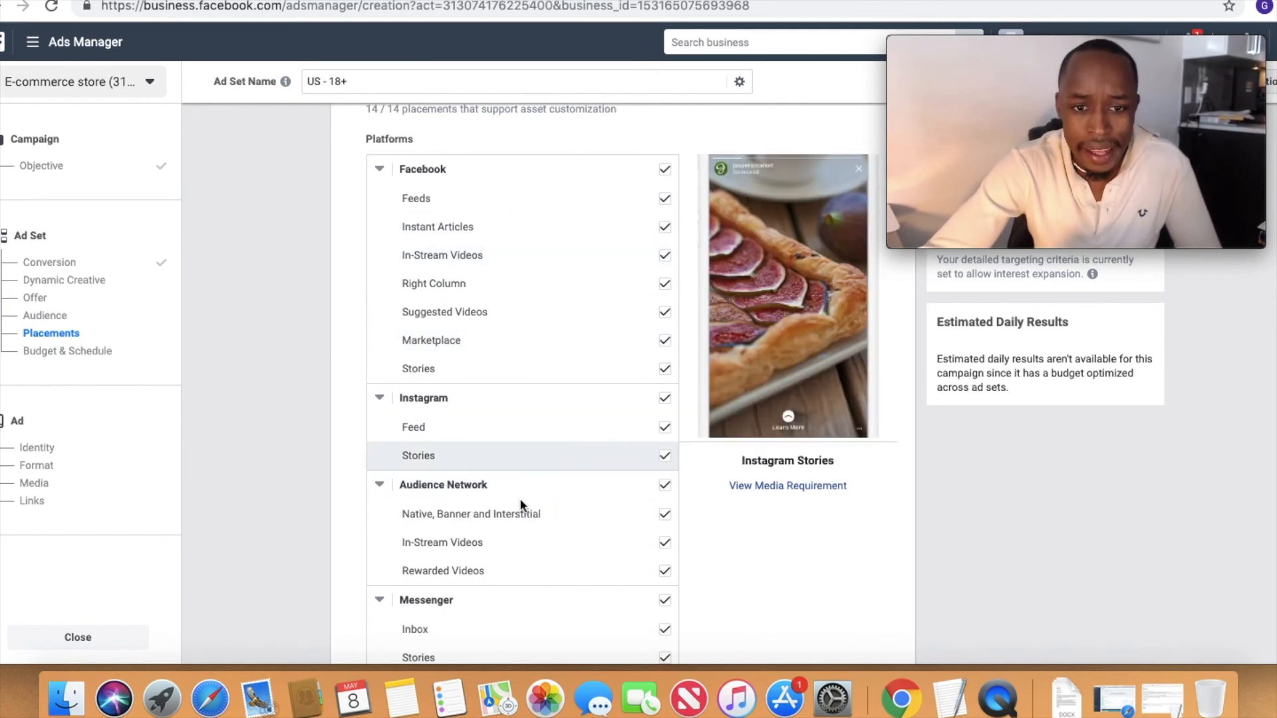
scroll(759, 571, "down", 5)
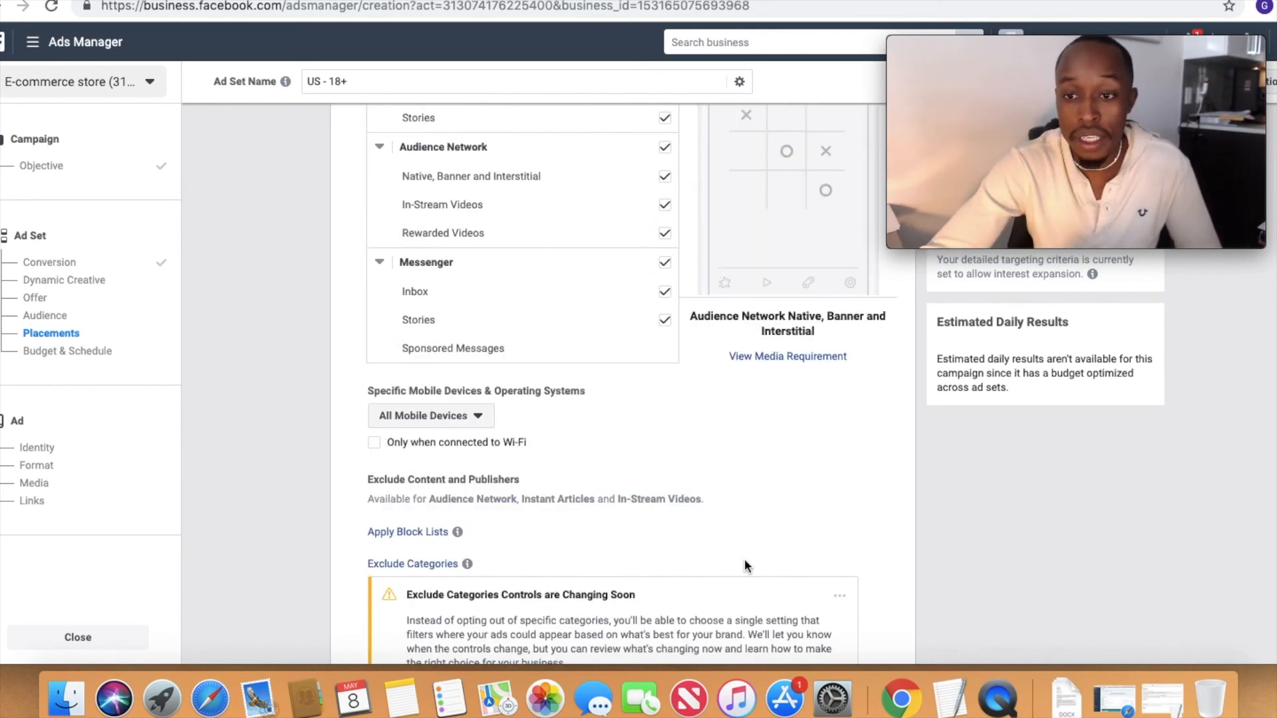
scroll(821, 560, "down", 6)
scroll(820, 561, "down", 1)
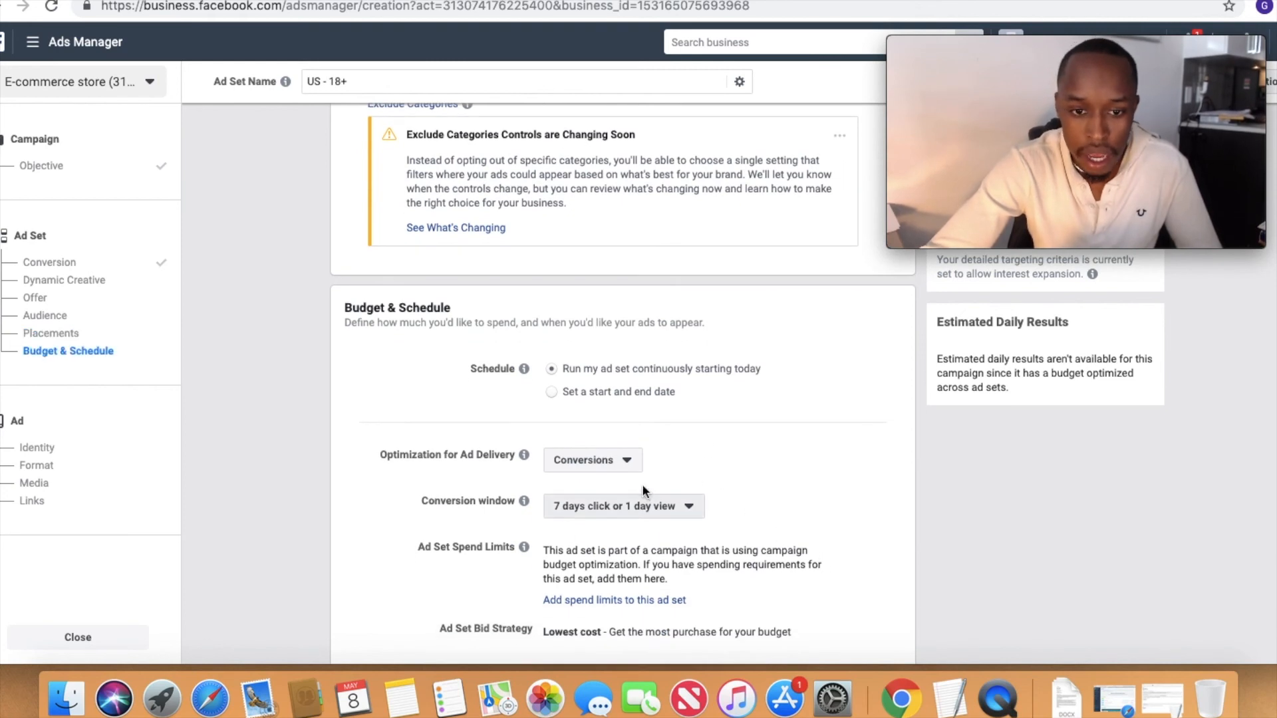
Step: Set the ad set's conversion window to 1 day click or view in Budget & Schedule
scroll(622, 484, "down", 1)
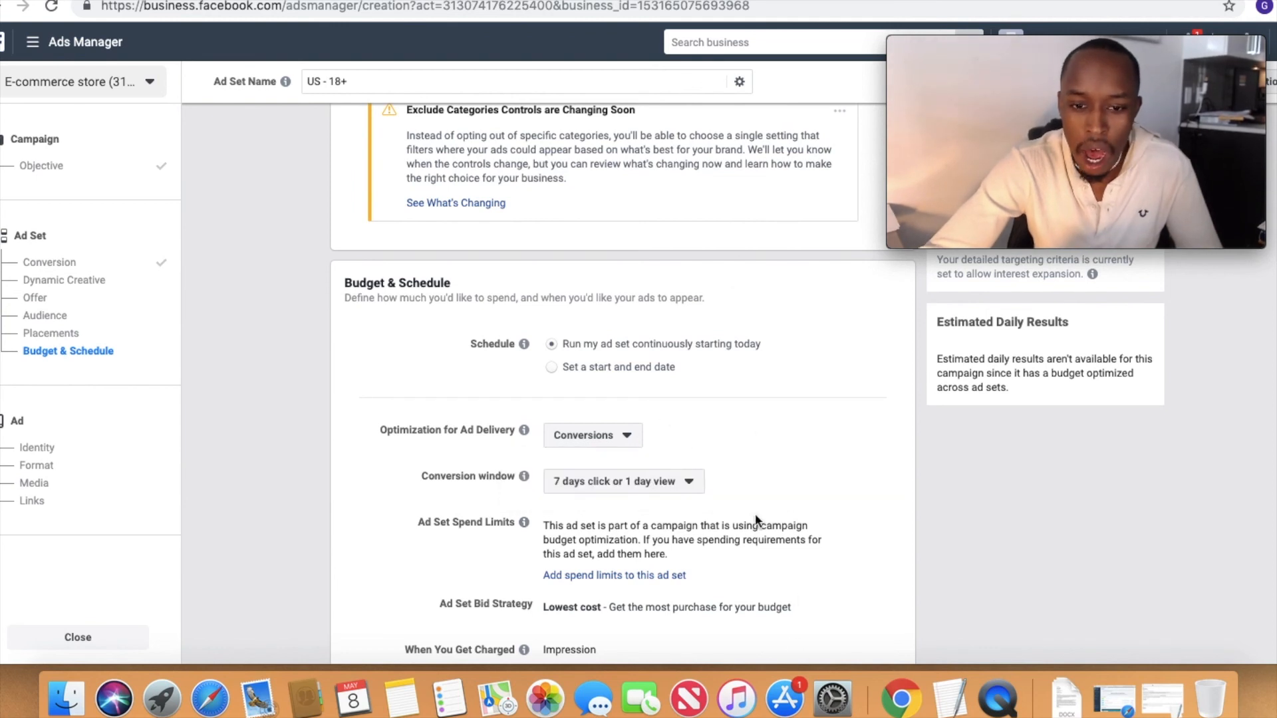
left_click(639, 480)
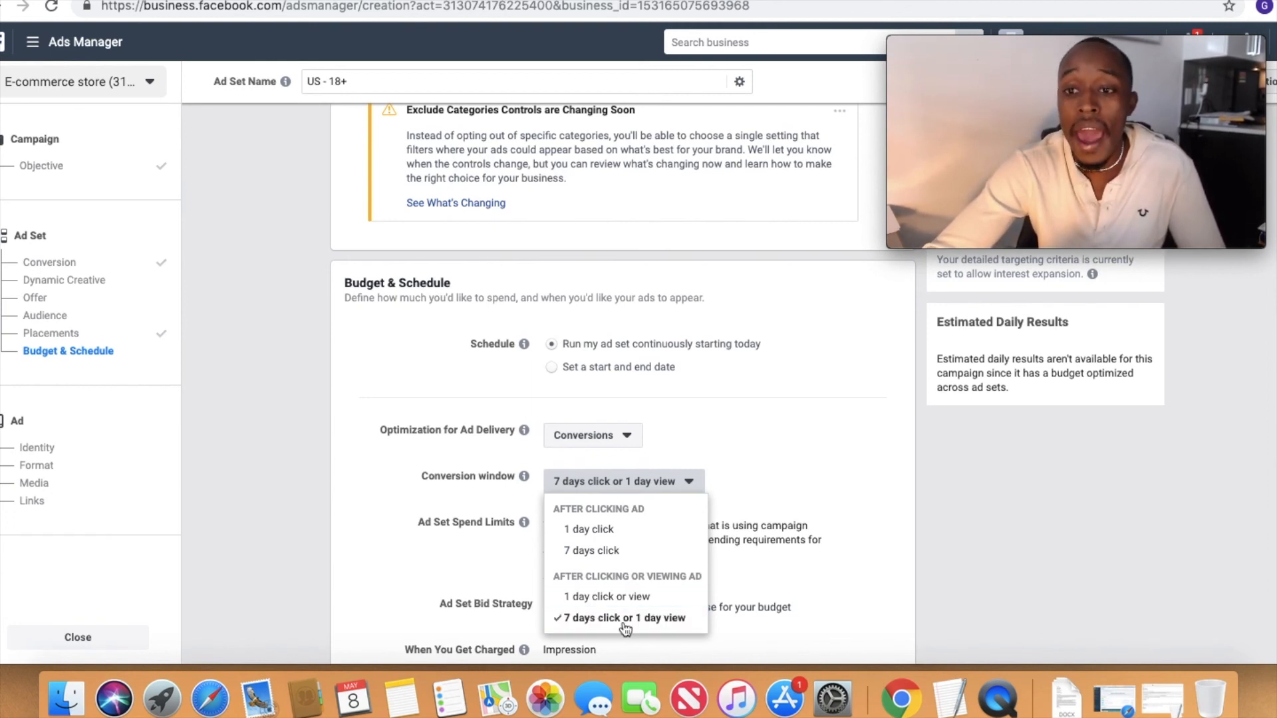
left_click(658, 606)
scroll(715, 494, "down", 5)
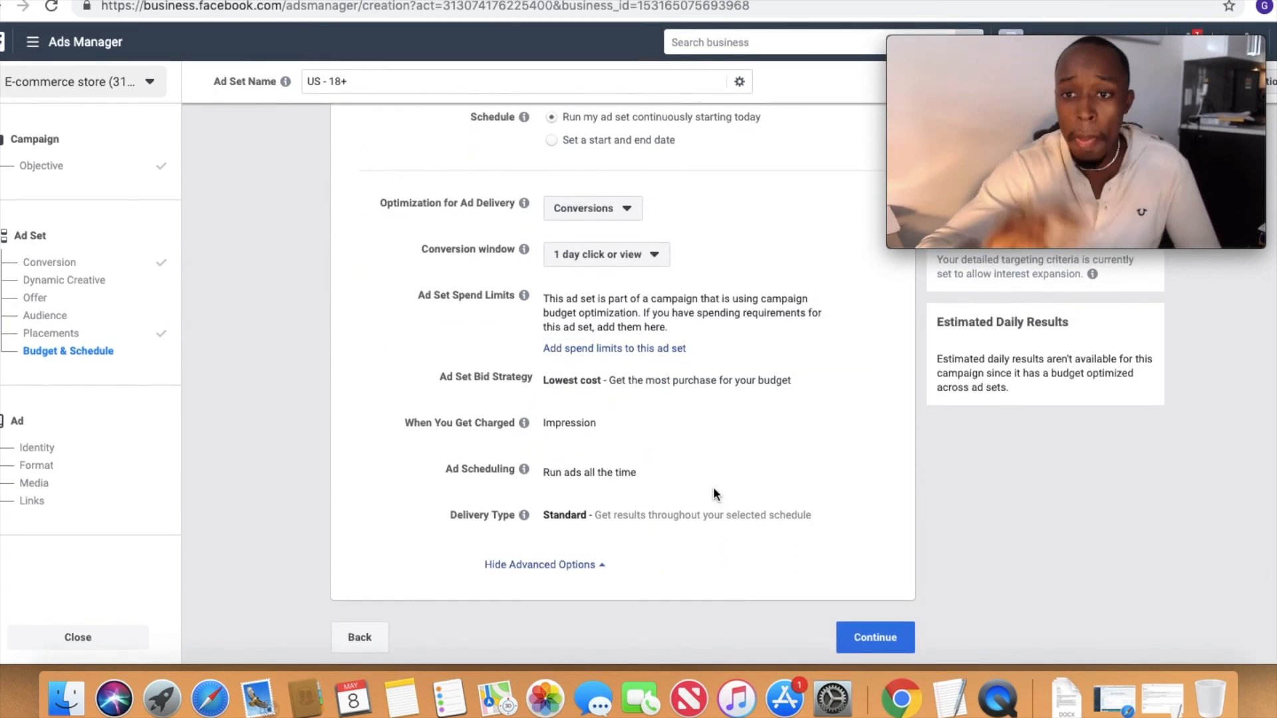
mouse_move(1084, 142)
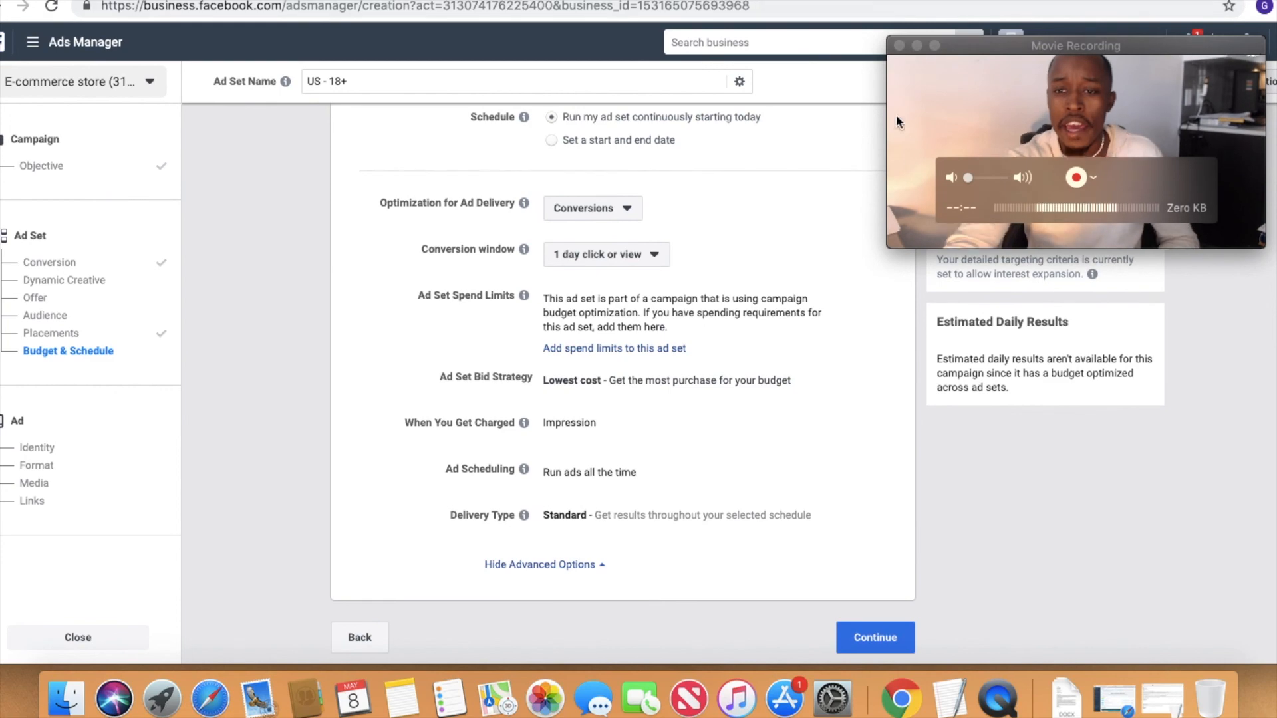
left_click(935, 47)
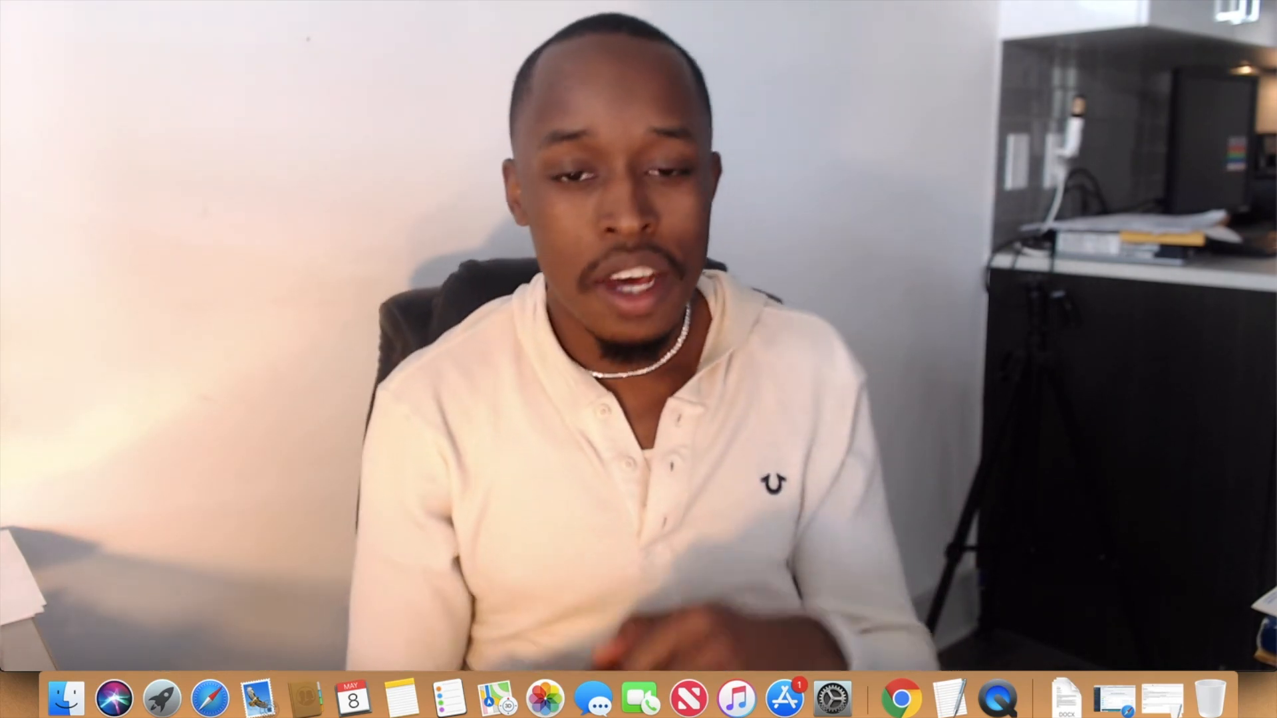
mouse_move(921, 239)
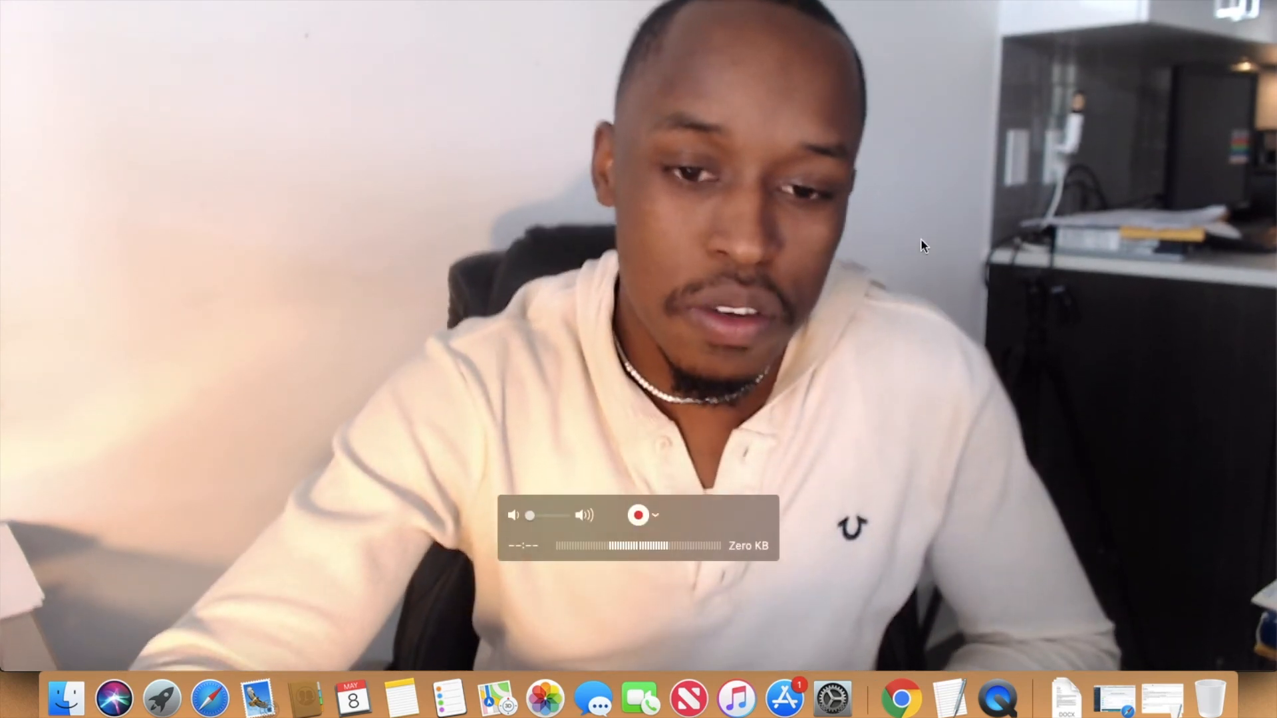